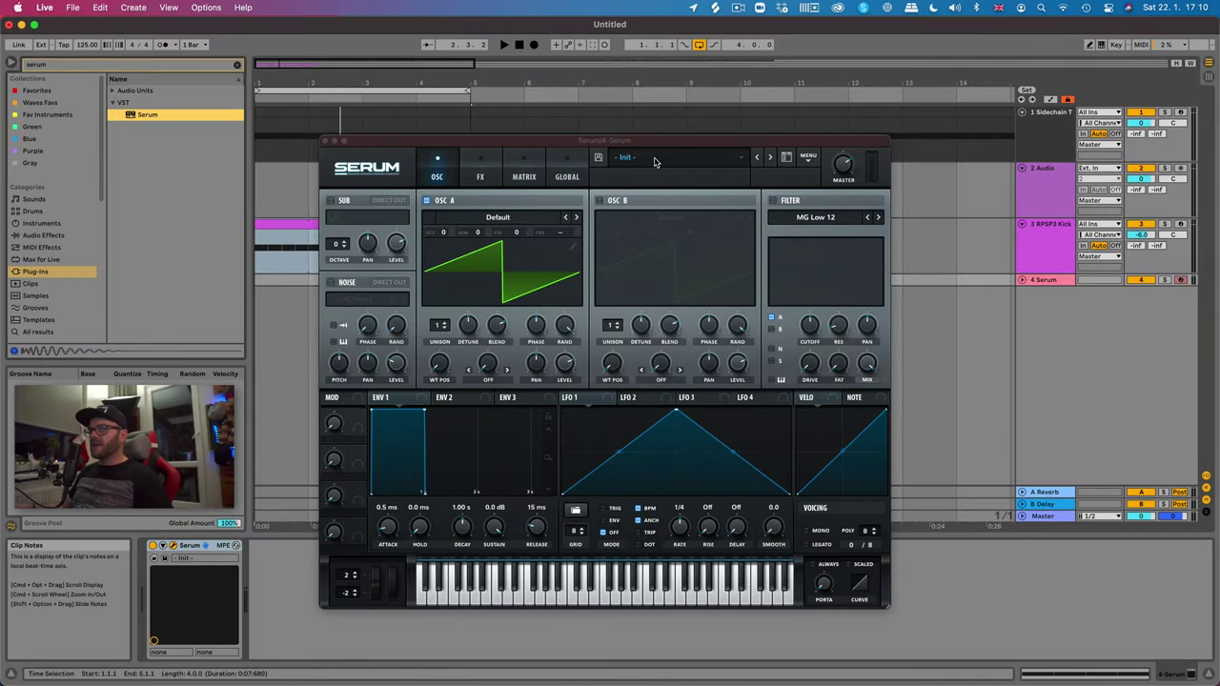
# - Load the BASS - Brejcha preset from ReOrder - Serum Producers Special into Serum, and close the plug-in window
pyautogui.click(655, 162)
pyautogui.moveTo(799, 428)
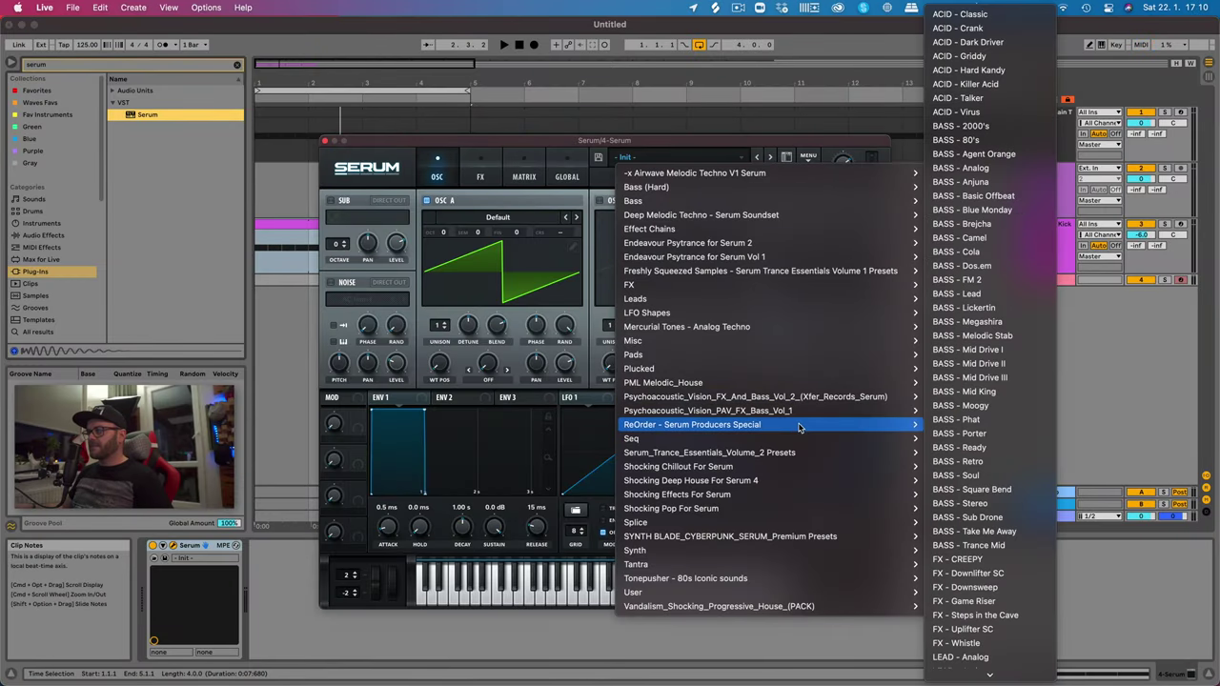
pyautogui.click(994, 227)
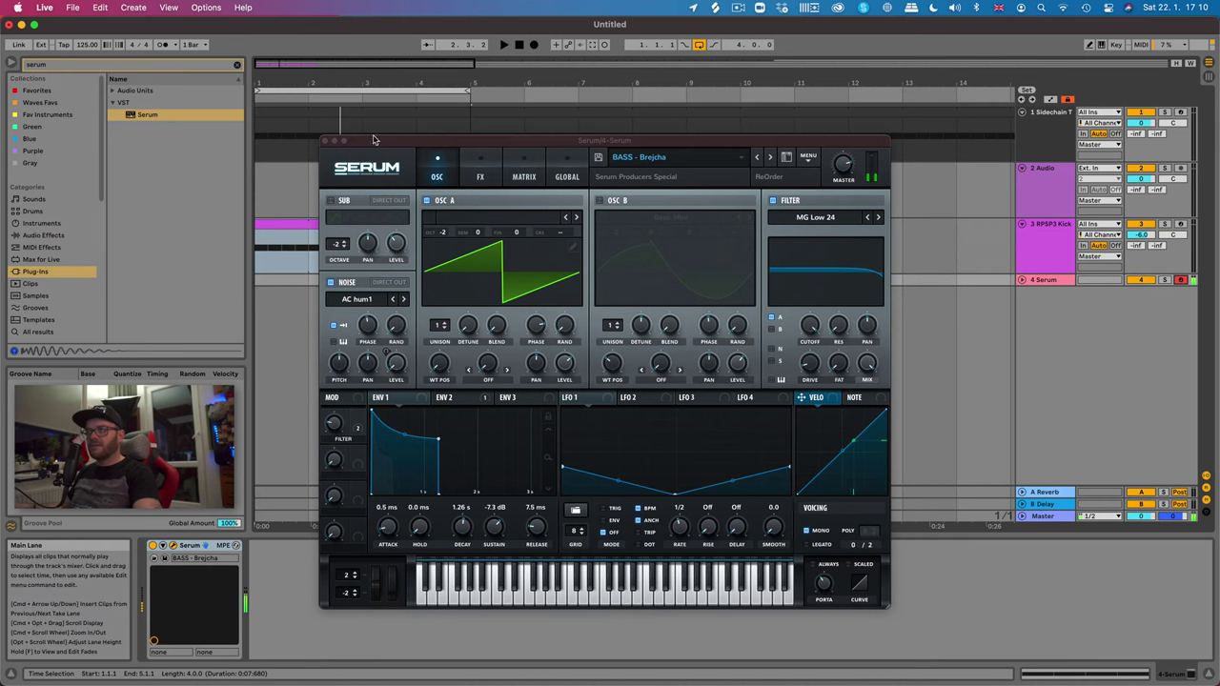
pyautogui.click(325, 140)
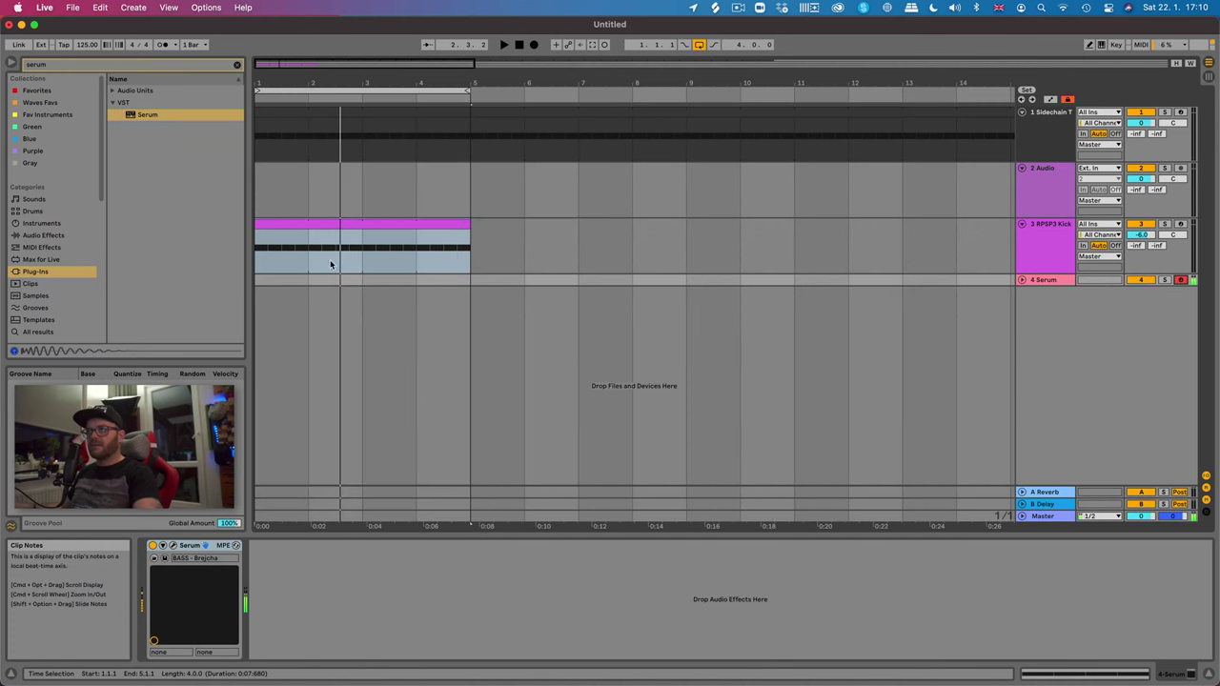
# - Unfold the Serum track in the arrangement and rename it SUB
pyautogui.click(1021, 280)
pyautogui.click(299, 302)
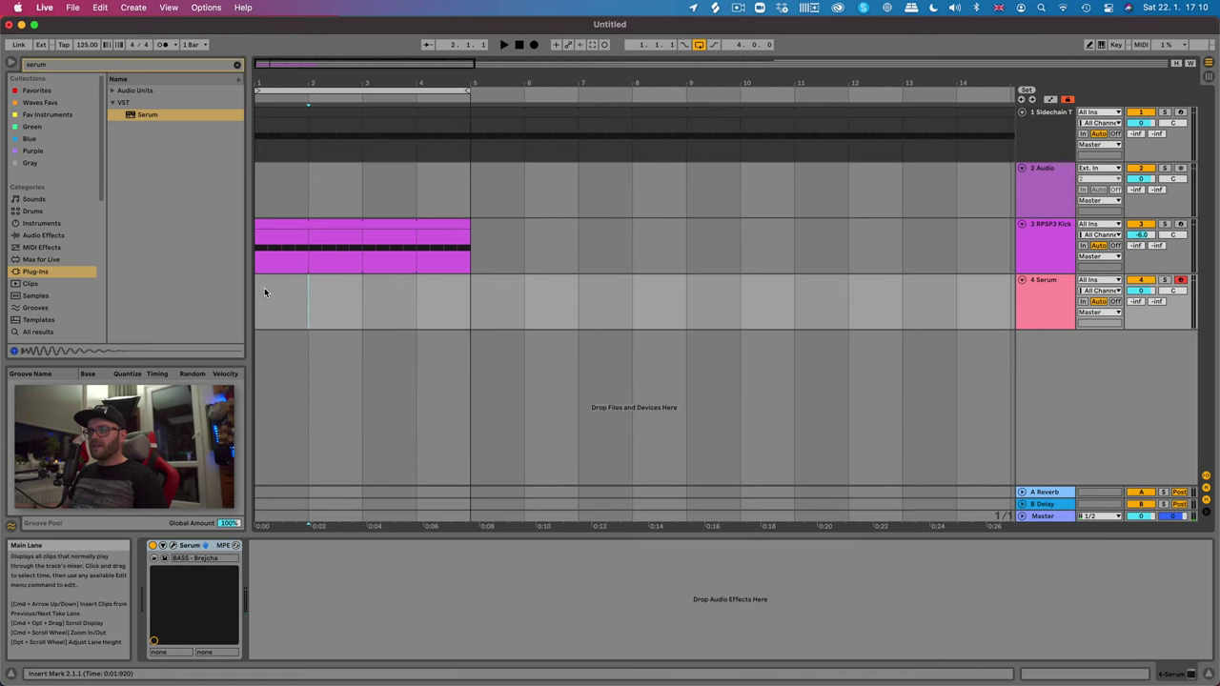
pyautogui.click(1057, 297)
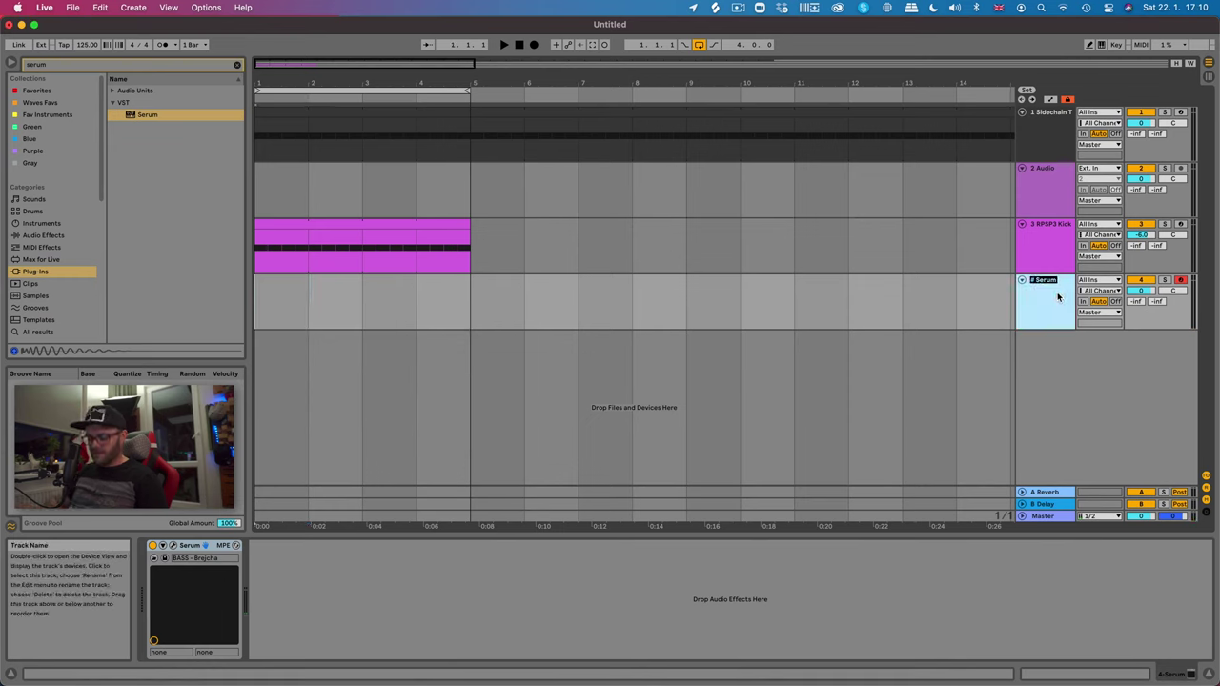
pyautogui.press('super+r')
pyautogui.write('B')
# - Insert a new MIDI track below SUB and load the u-he Diva VST instrument onto it
pyautogui.rightClick(1045, 369)
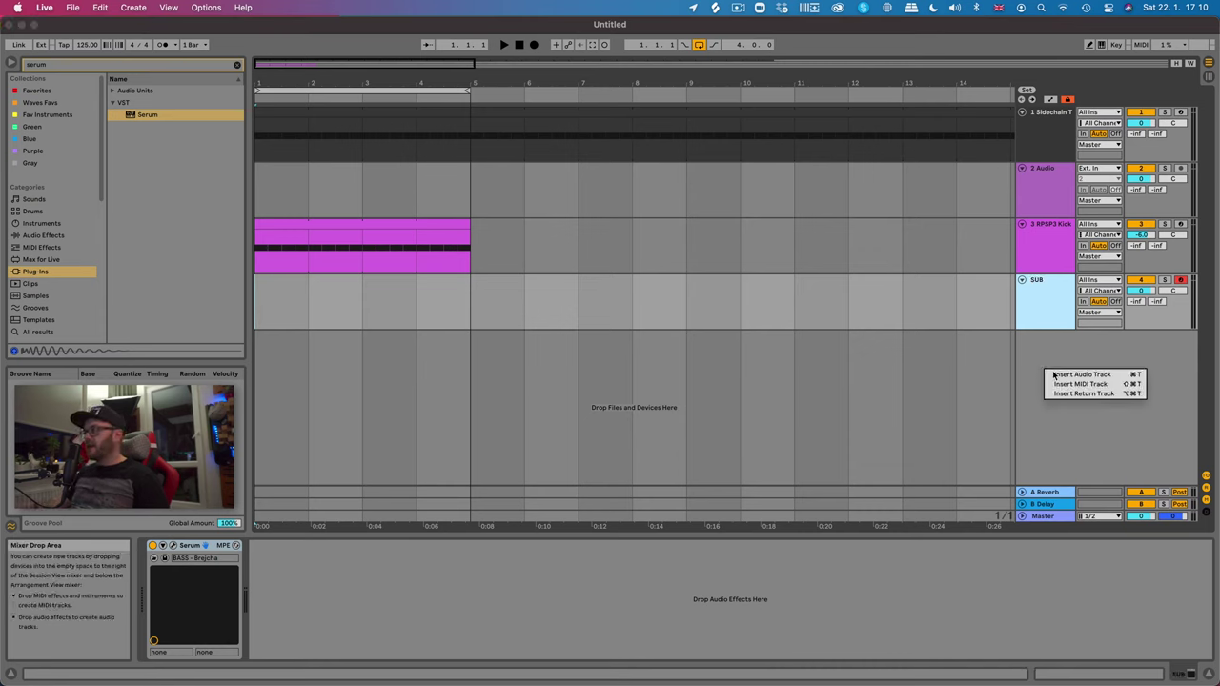
pyautogui.click(1088, 384)
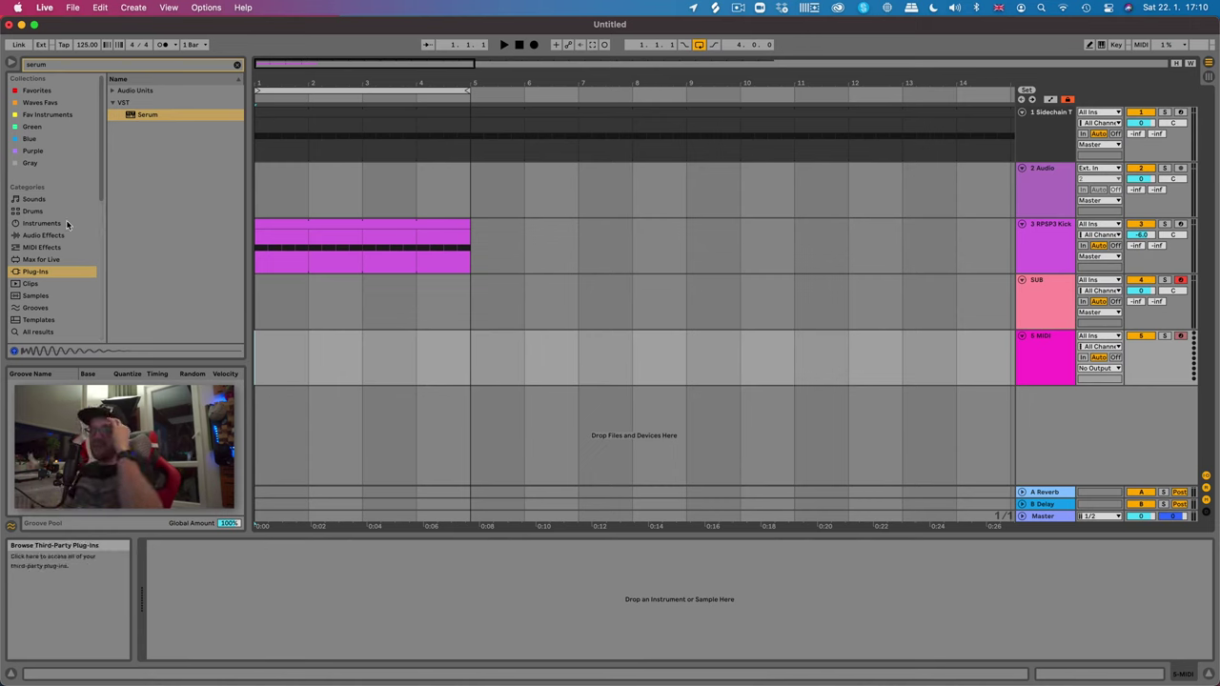
pyautogui.click(47, 66)
pyautogui.write('di')
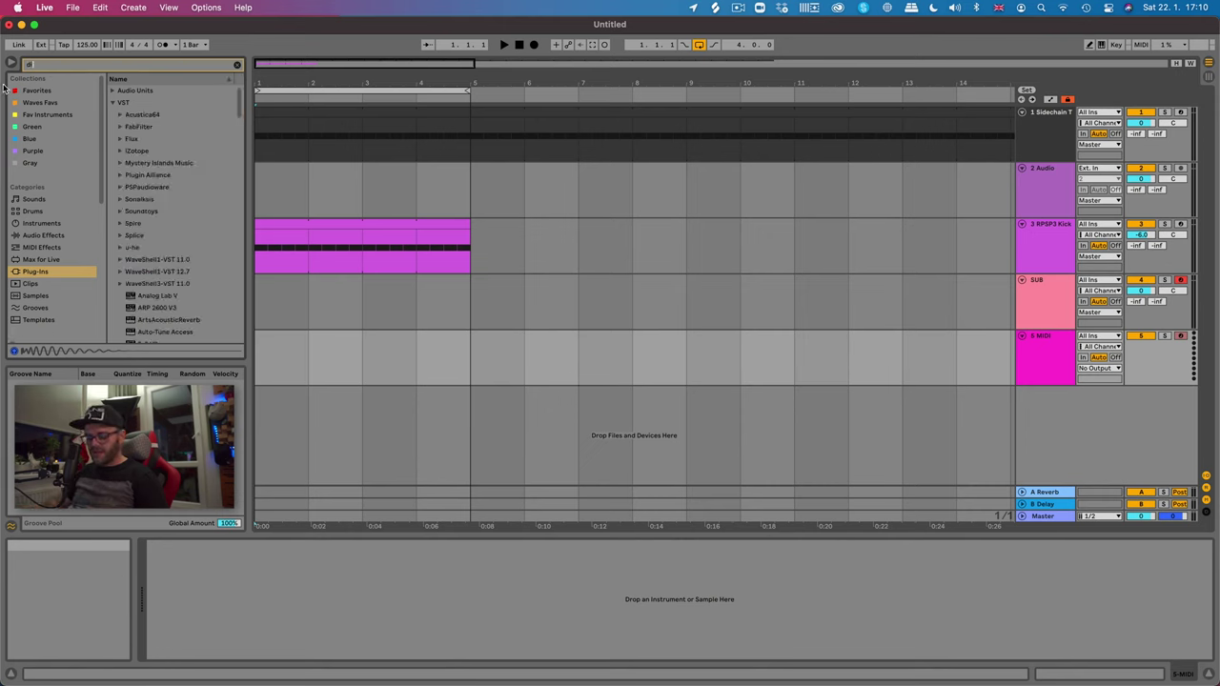
pyautogui.write('va')
pyautogui.click(120, 115)
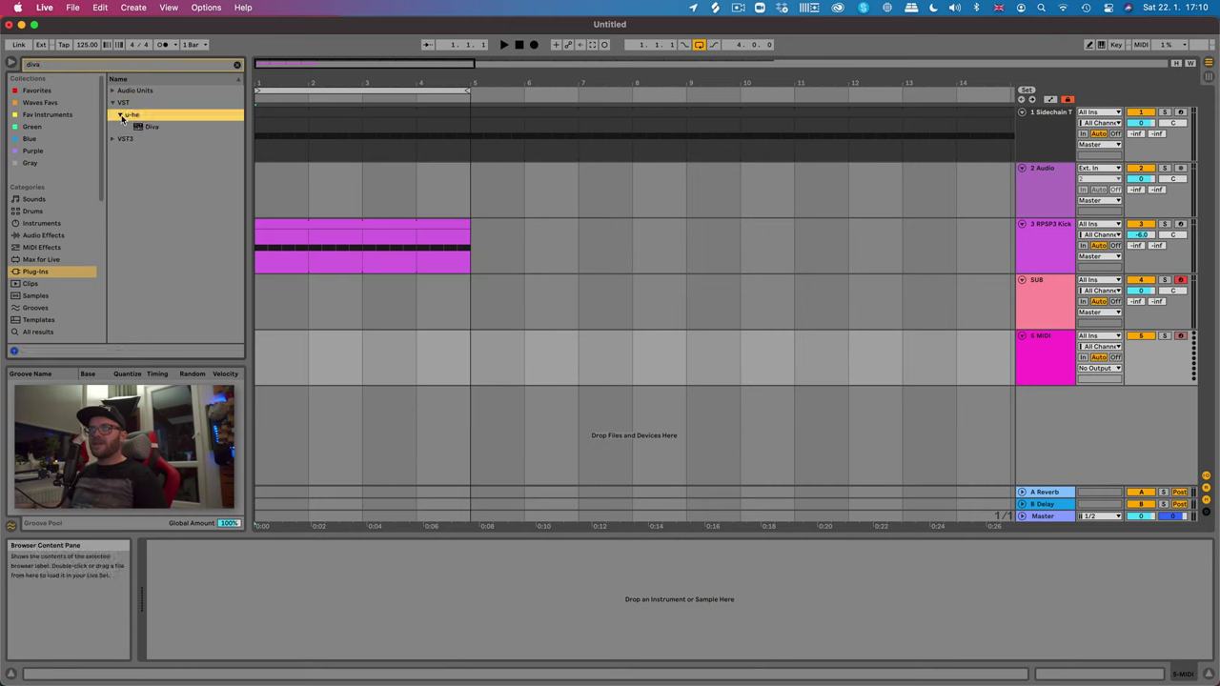
pyautogui.click(157, 128)
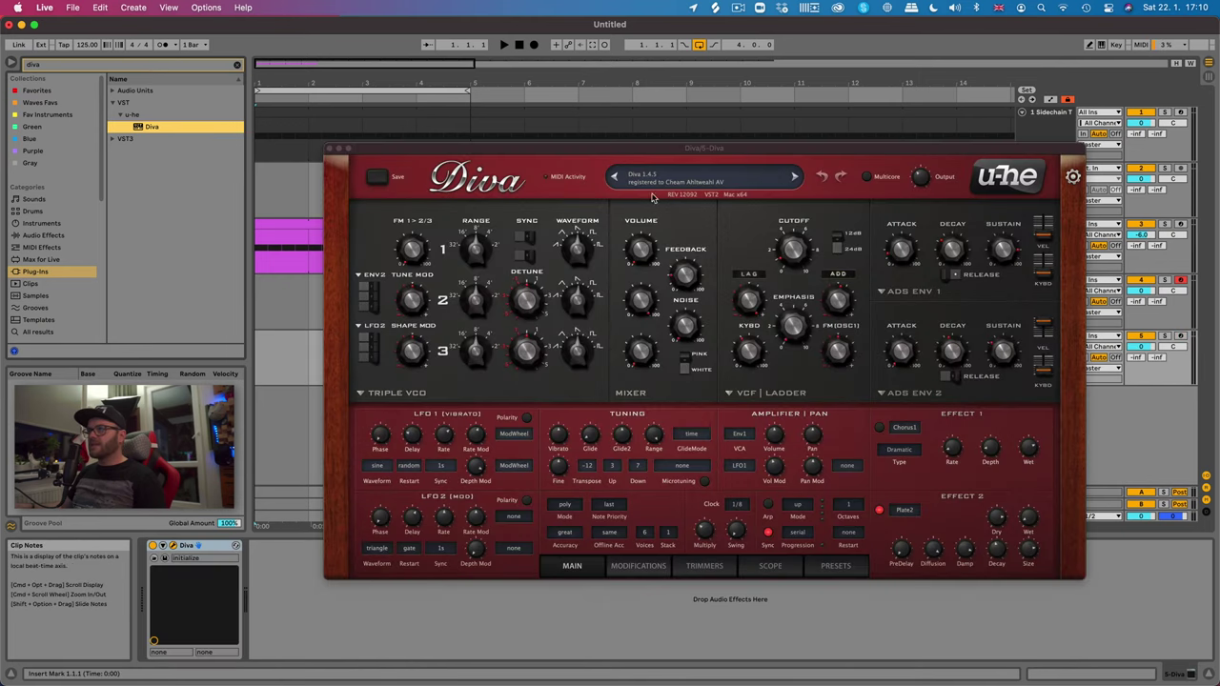
# - Load the BASS - VooDoo preset from Diva's User folder and arm the Diva track for recording
pyautogui.click(836, 565)
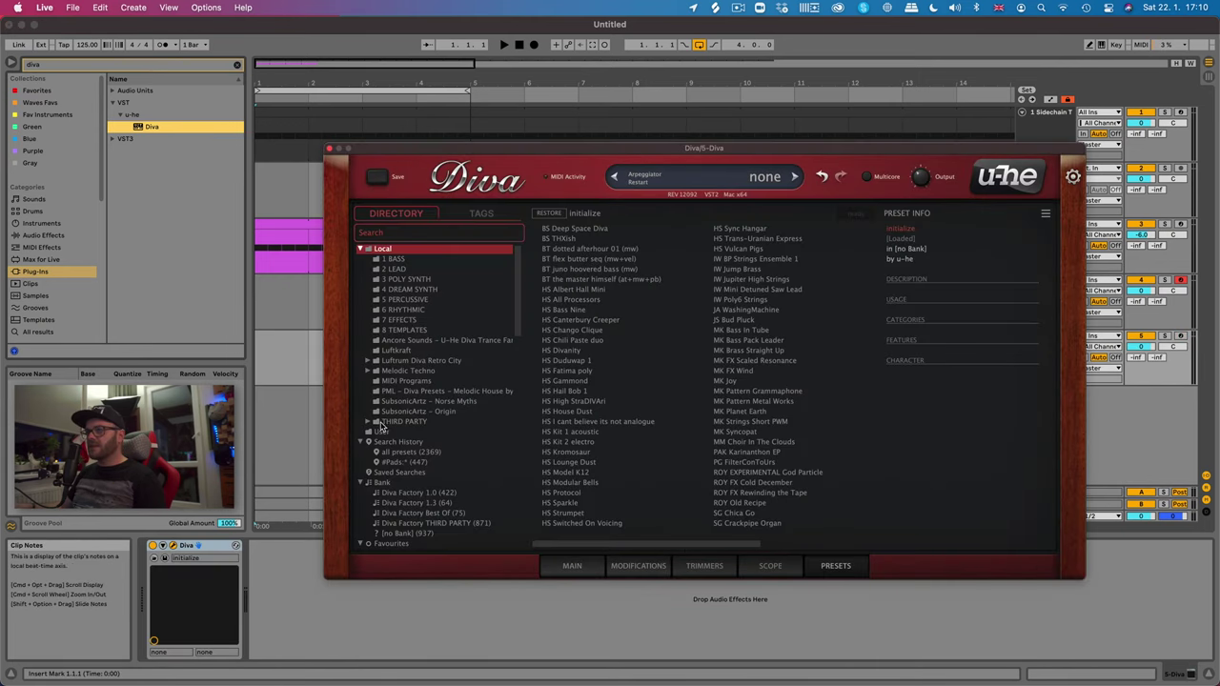
pyautogui.click(382, 433)
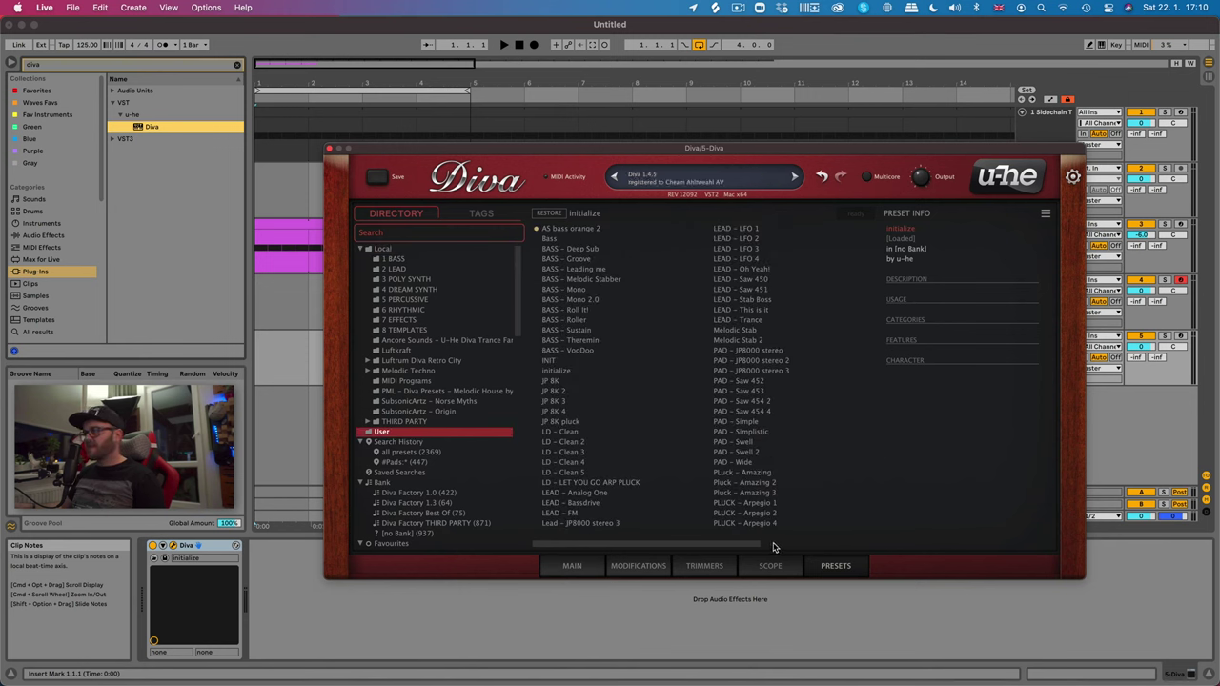
pyautogui.click(583, 351)
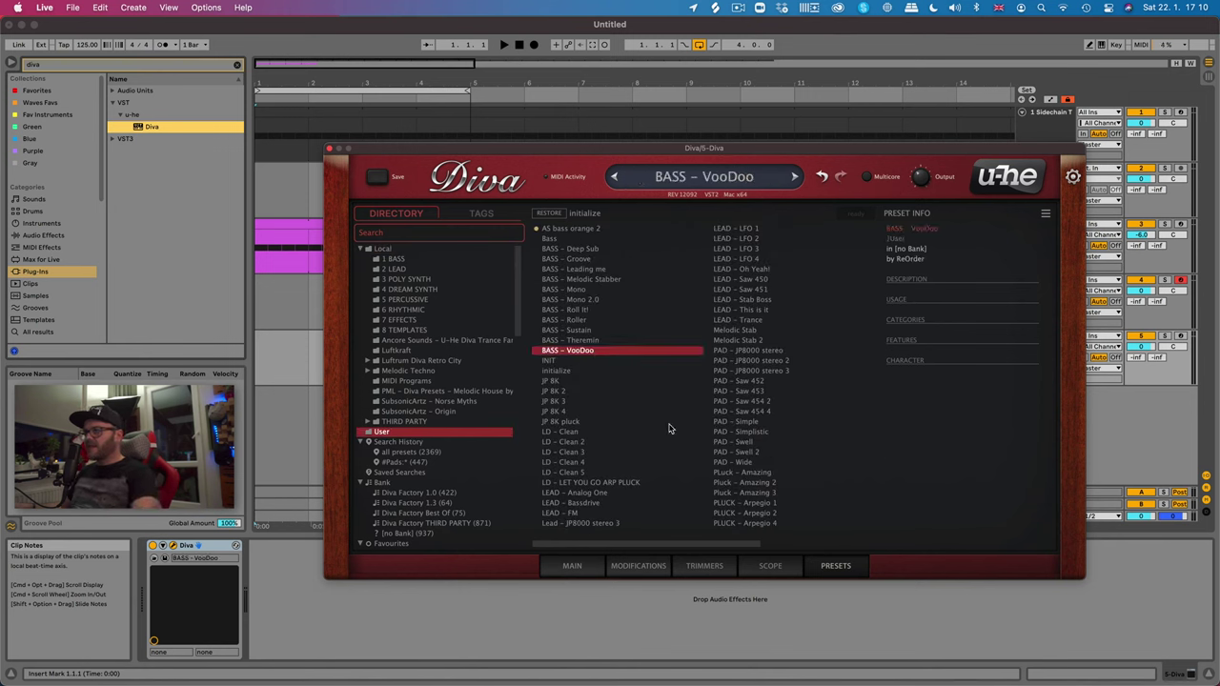
pyautogui.click(1181, 337)
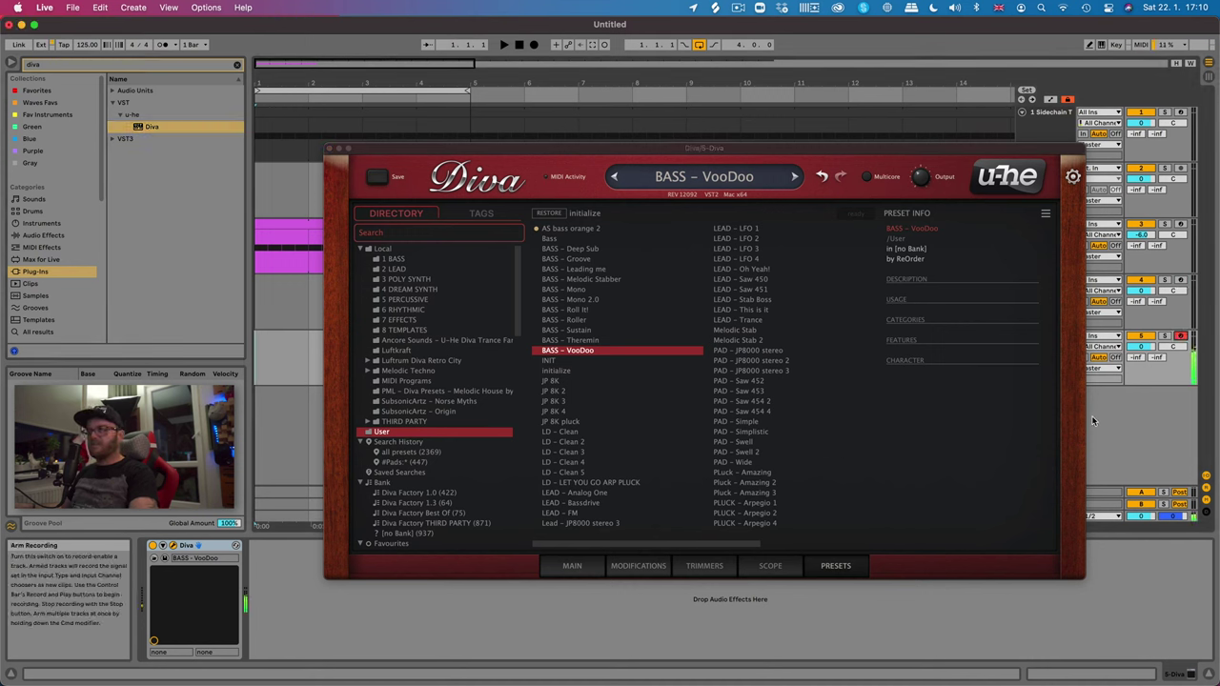
# - Examine the preset's oscillator, filter and effect settings on Diva's main page, and close the plug-in window
pyautogui.click(576, 566)
pyautogui.moveTo(572, 150); pyautogui.dragTo(493, 134)
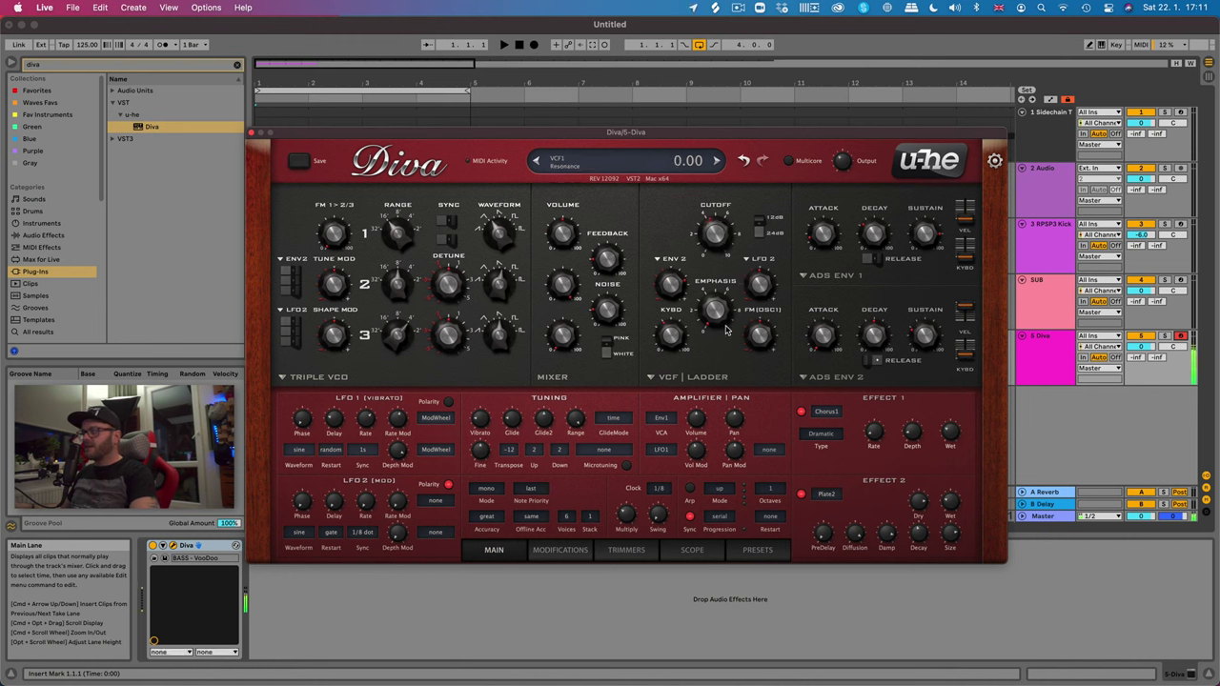
pyautogui.click(252, 133)
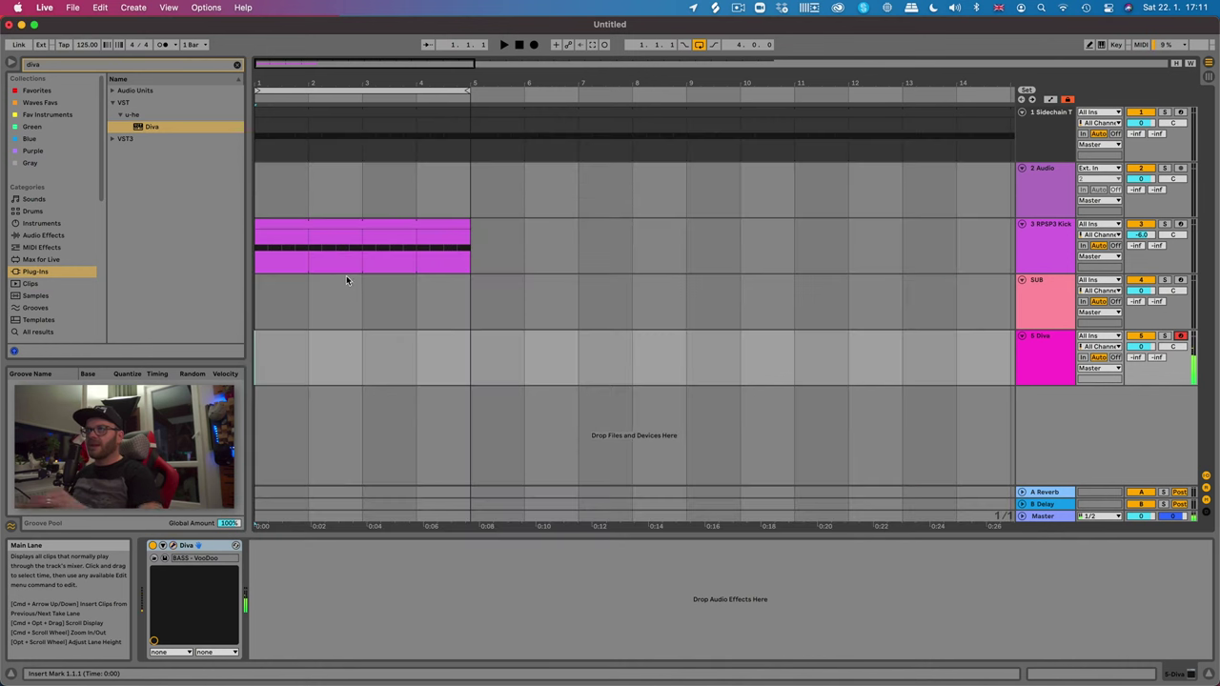
# - Insert an empty MIDI clip spanning bars 1 to 4 on the Diva track and enlarge its note editor
pyautogui.moveTo(288, 343); pyautogui.dragTo(452, 344)
pyautogui.rightClick(452, 344)
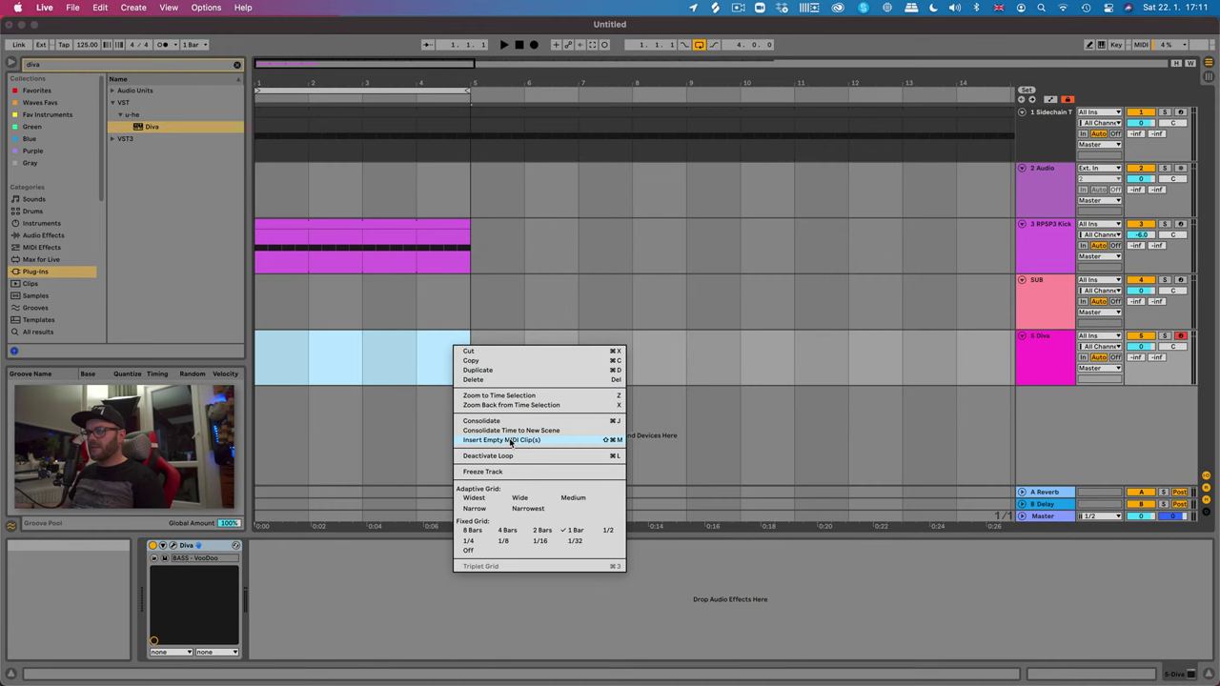
pyautogui.click(511, 441)
pyautogui.moveTo(554, 535); pyautogui.dragTo(567, 317)
# - Set the note editor's fixed grid to 1/8
pyautogui.rightClick(602, 475)
pyautogui.click(742, 405)
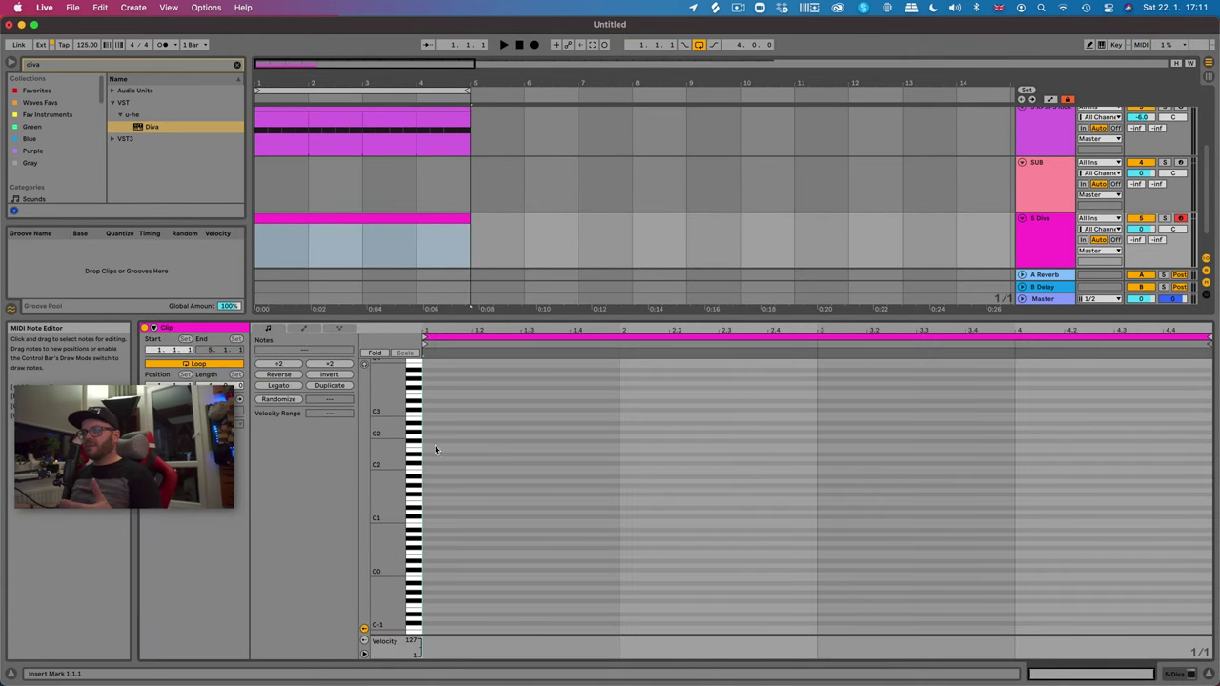
pyautogui.rightClick(495, 489)
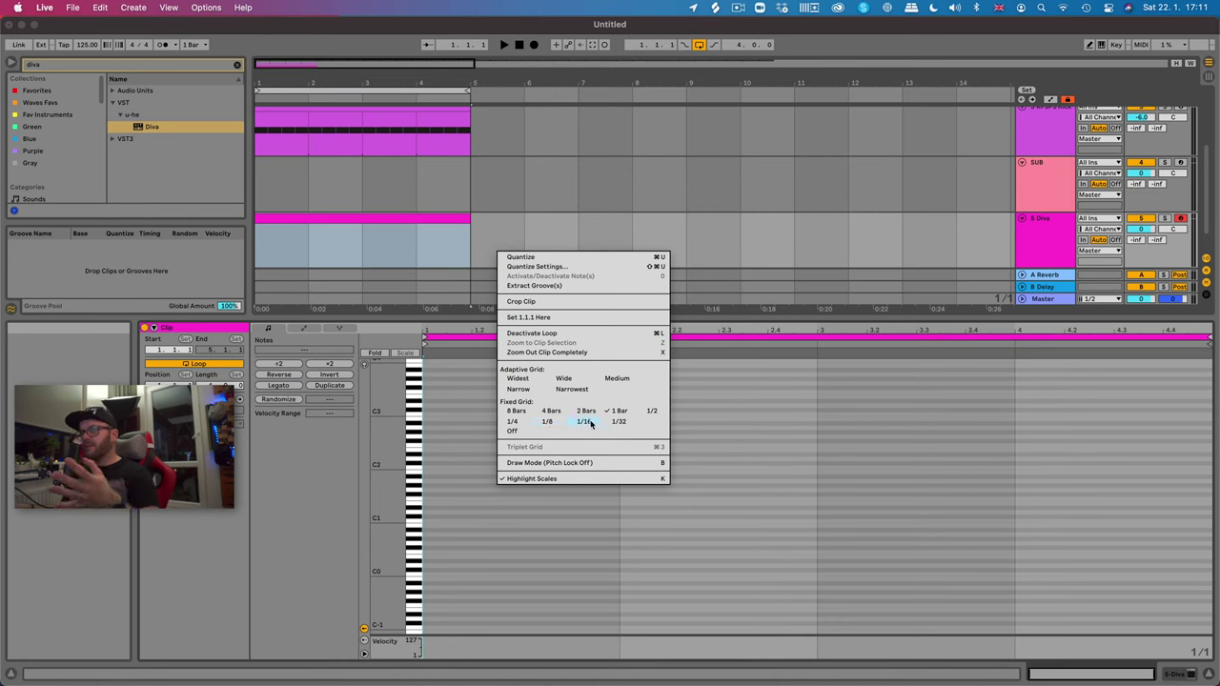
pyautogui.click(547, 423)
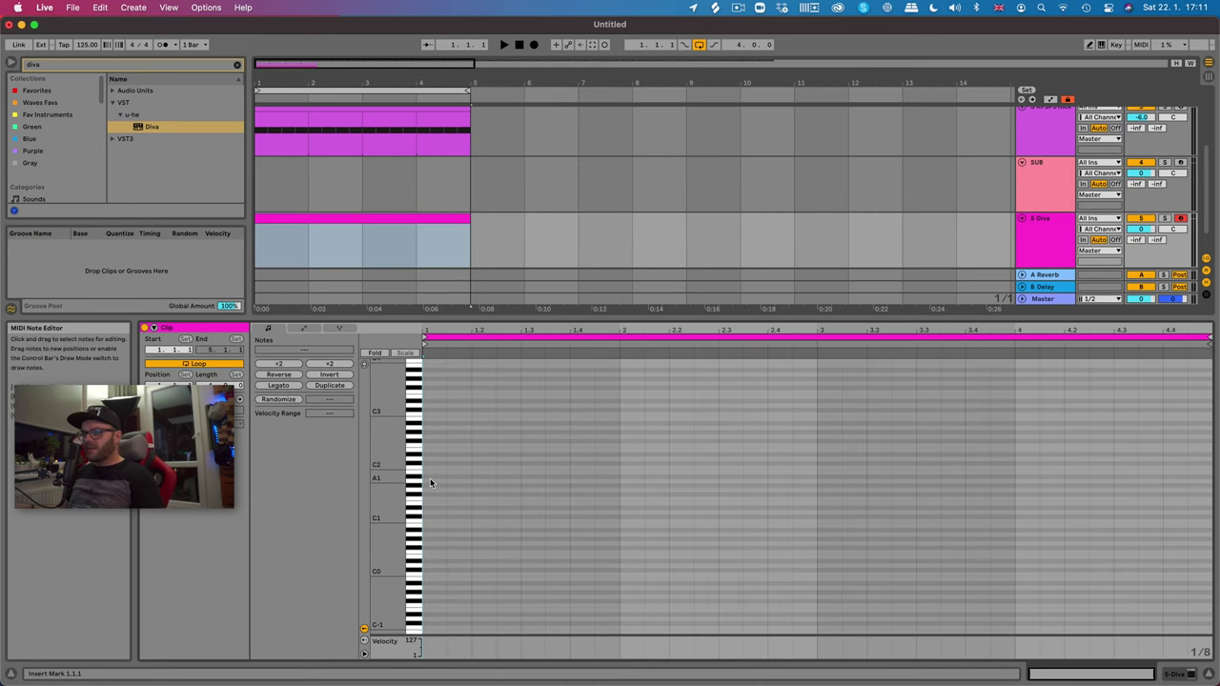
pyautogui.press('super+Tab')
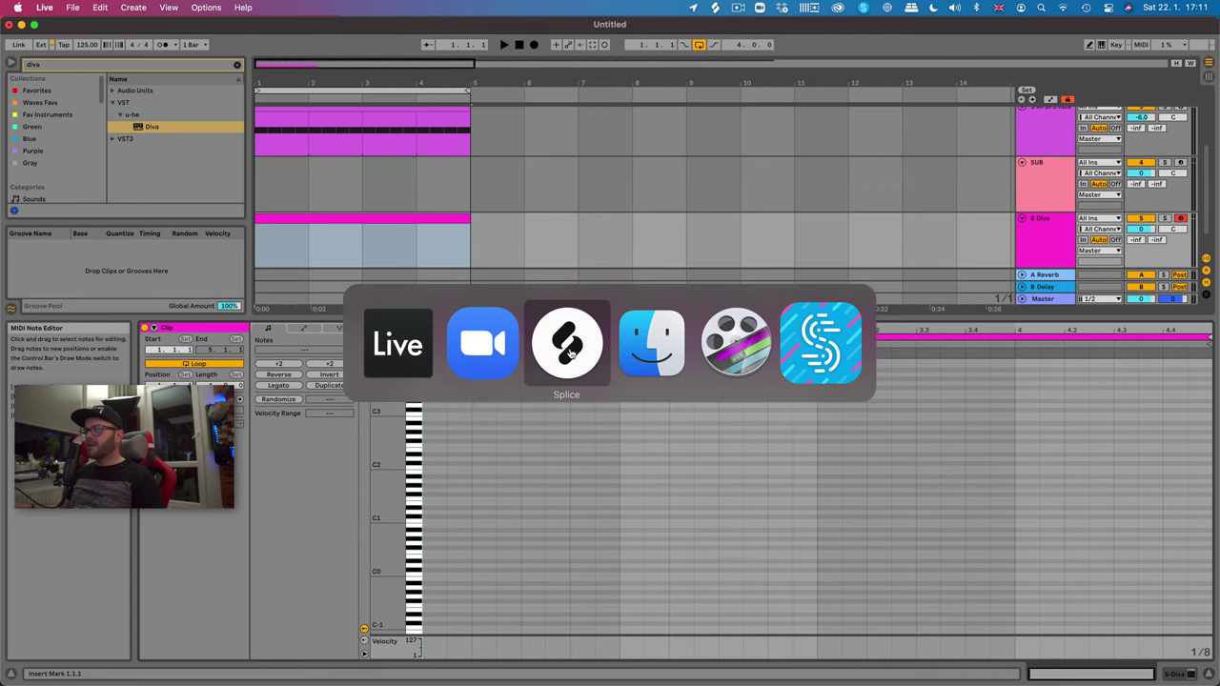
pyautogui.press('super+Tab')
pyautogui.press('super+Tab')
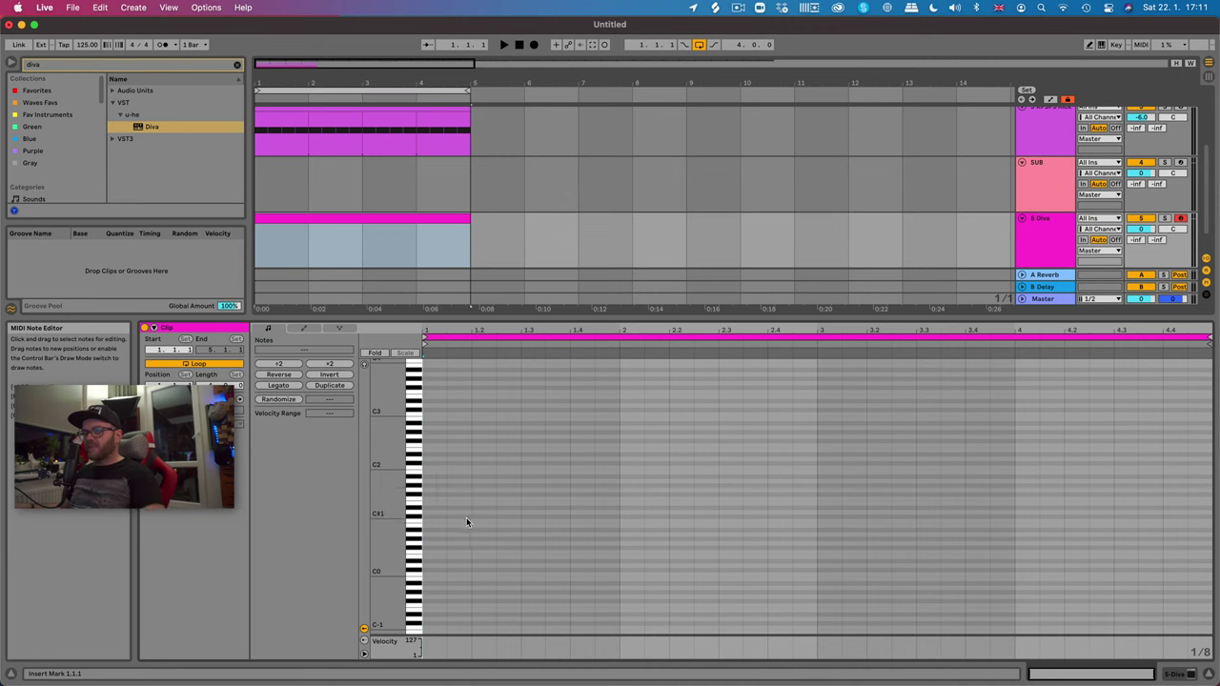
# - Draw an A1 note at the start of the Diva clip, extending across the whole first bar
pyautogui.click(431, 485)
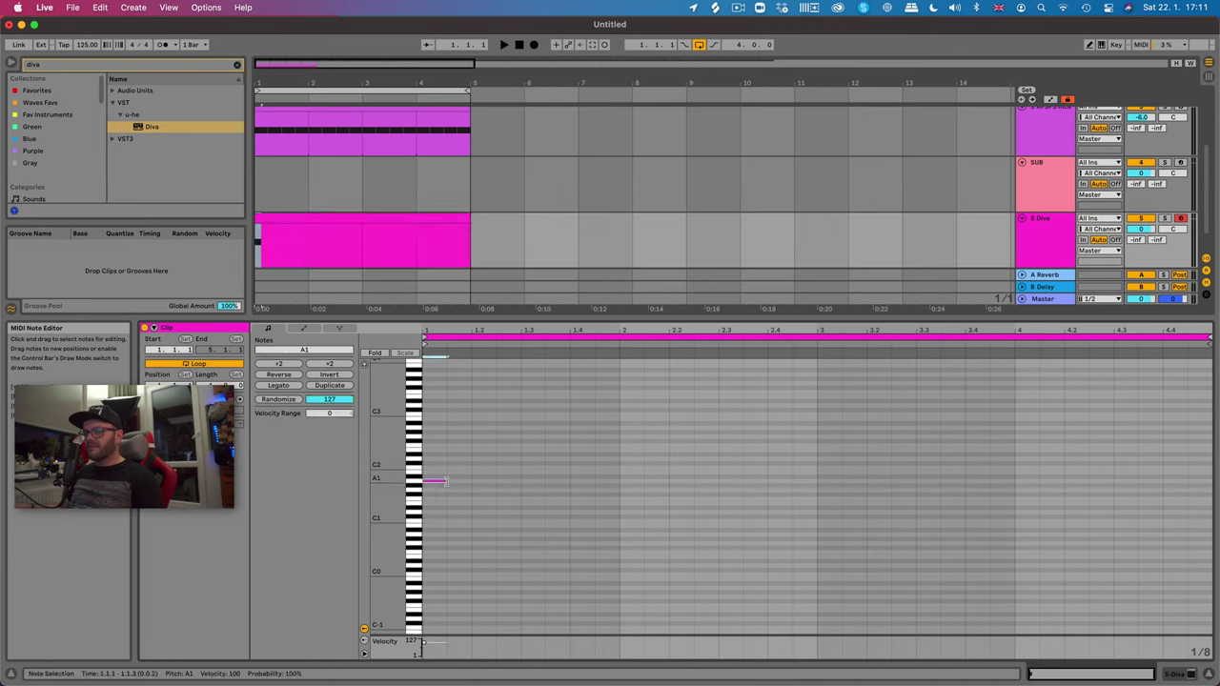
pyautogui.moveTo(444, 480); pyautogui.dragTo(618, 484)
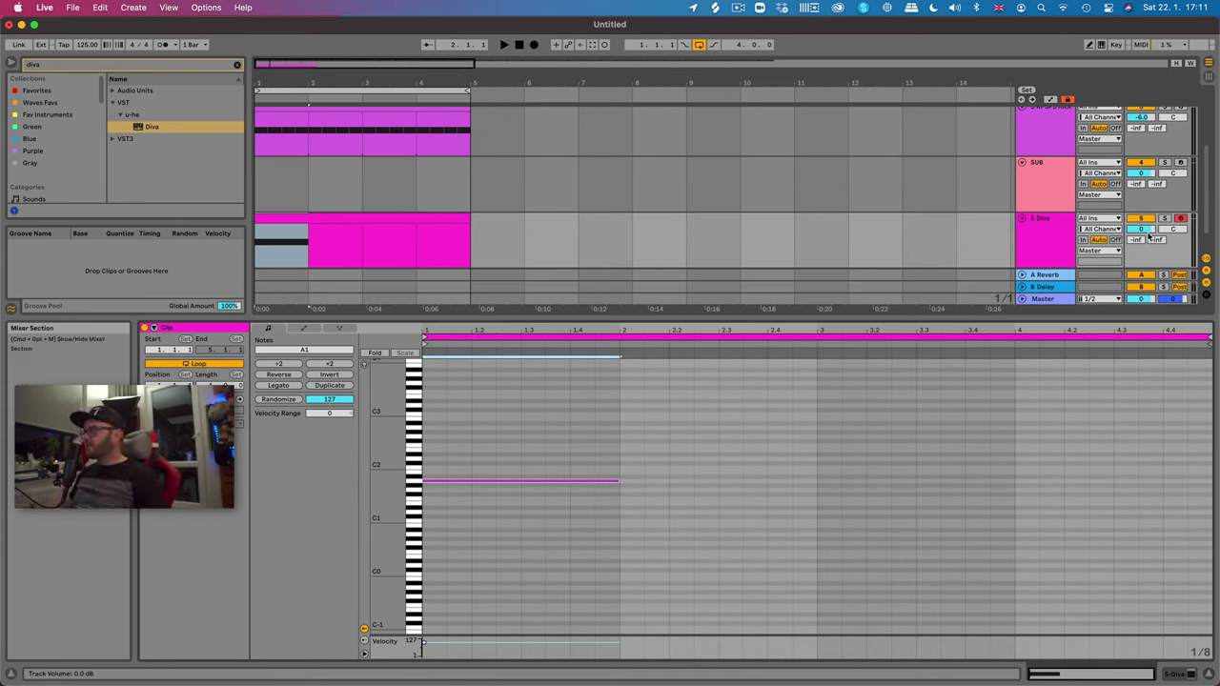
# - Set the Diva track's volume to -6.0 dB and play back the A1 note together with the kick
pyautogui.press('Return')
pyautogui.press('space')
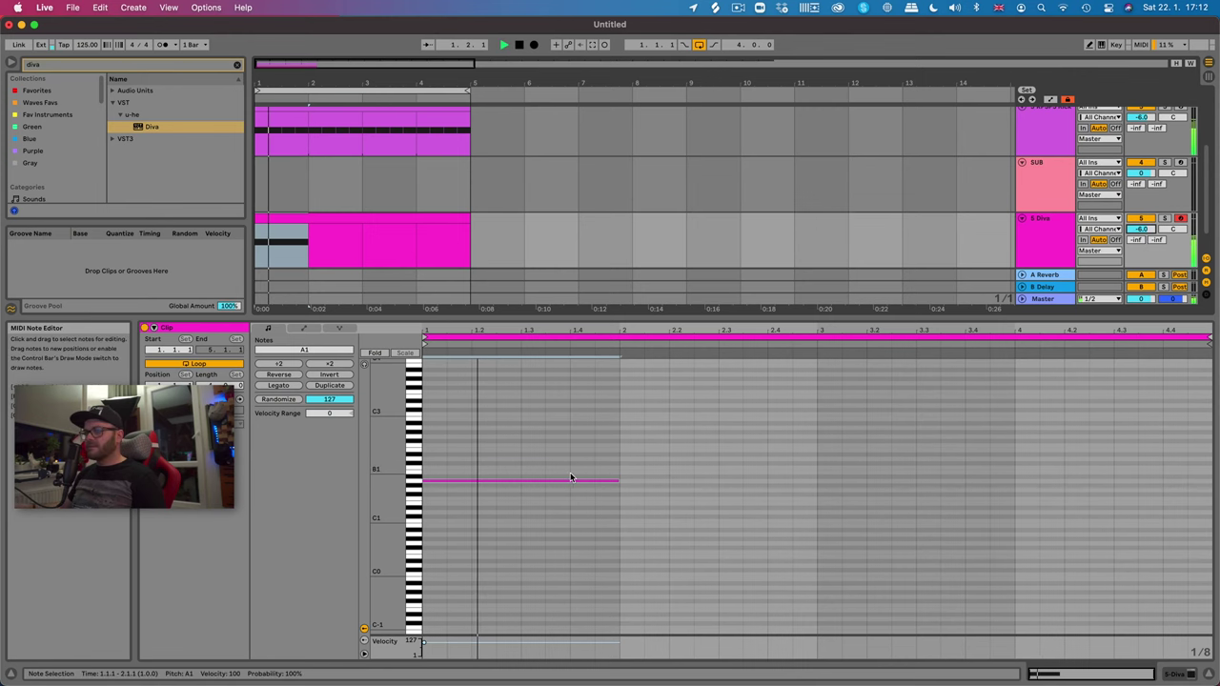
pyautogui.moveTo(386, 481); pyautogui.dragTo(419, 482)
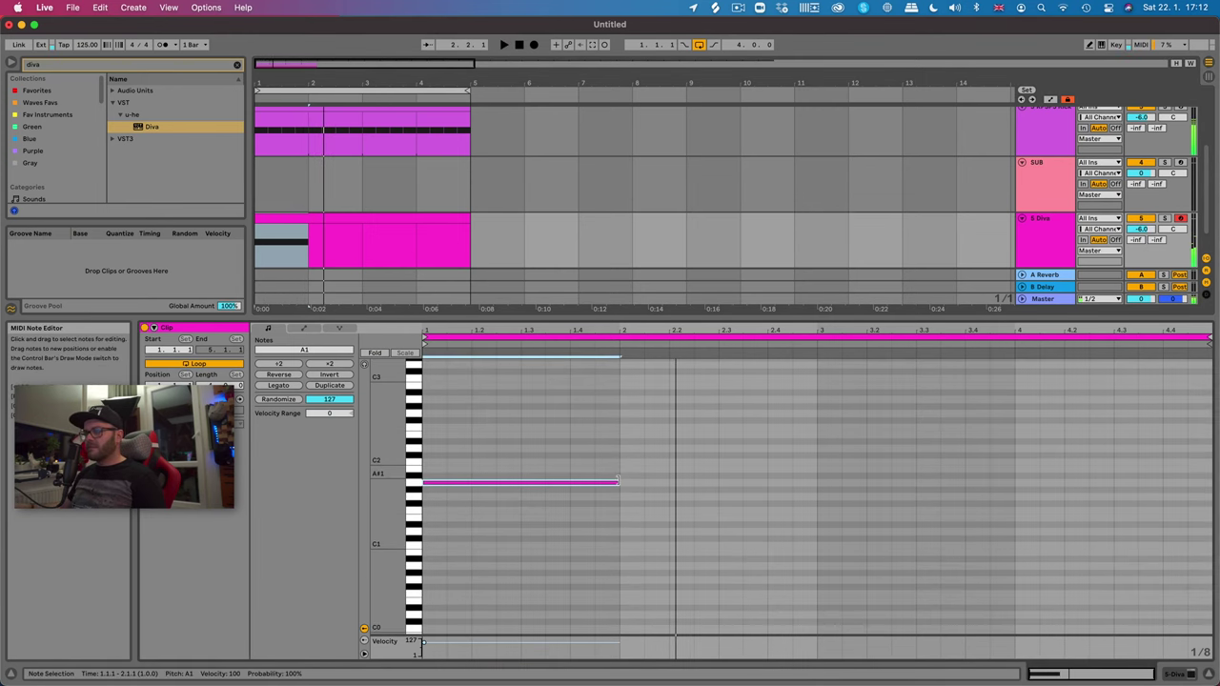
pyautogui.press('space')
# - Shorten the A1 note to end at 1.4.3, keeping the fixed grid at 1/8
pyautogui.moveTo(619, 483); pyautogui.dragTo(597, 484)
pyautogui.click(624, 493)
pyautogui.rightClick(619, 483)
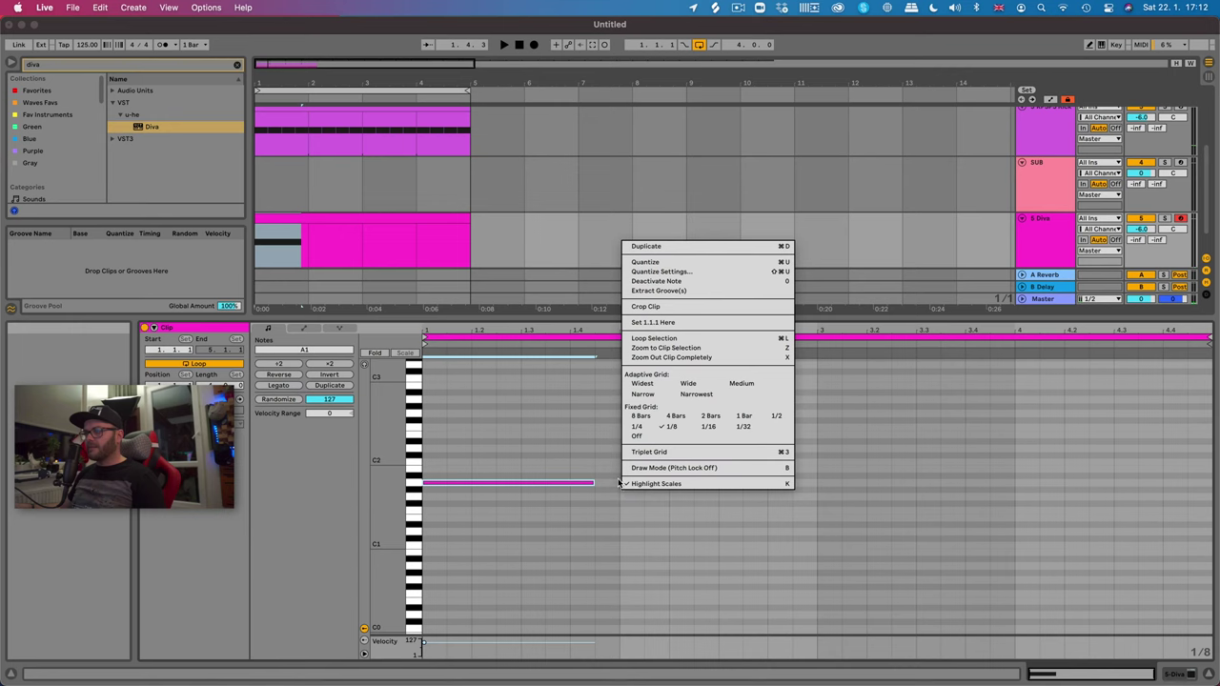
pyautogui.click(672, 427)
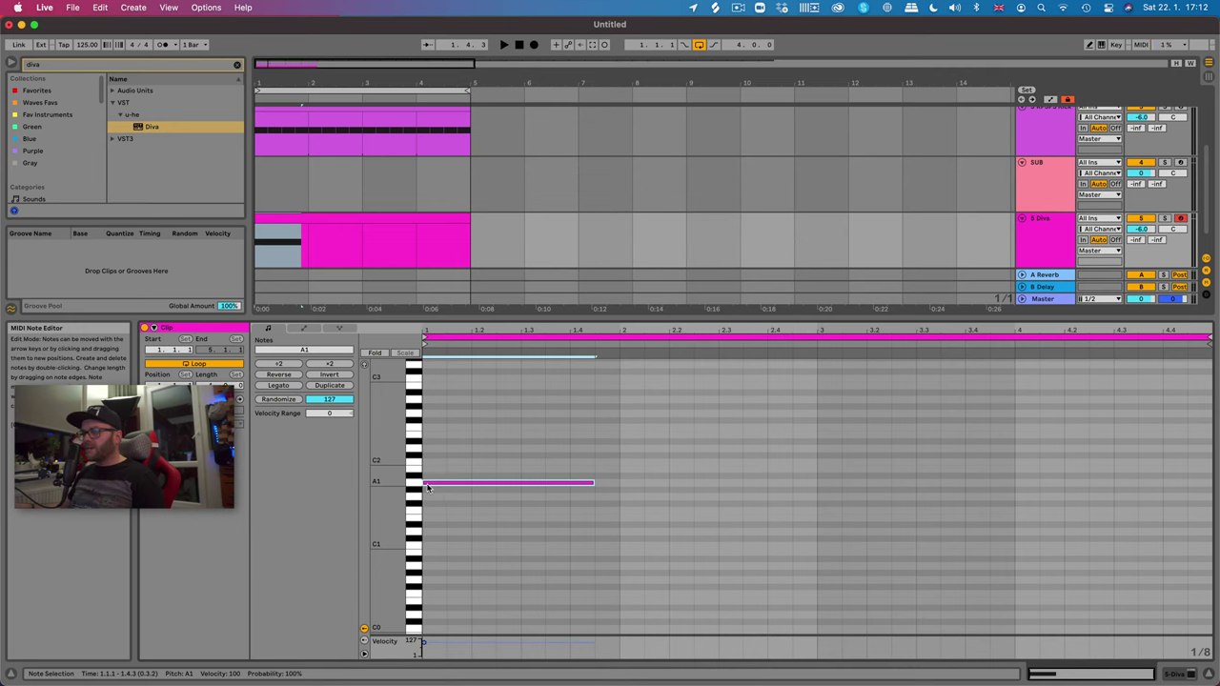
# - Copy the A1 note up to C2, start it at 1.4.3 and extend it to end at 2.4.3, listening during the edit
pyautogui.moveTo(427, 485); pyautogui.dragTo(624, 463)
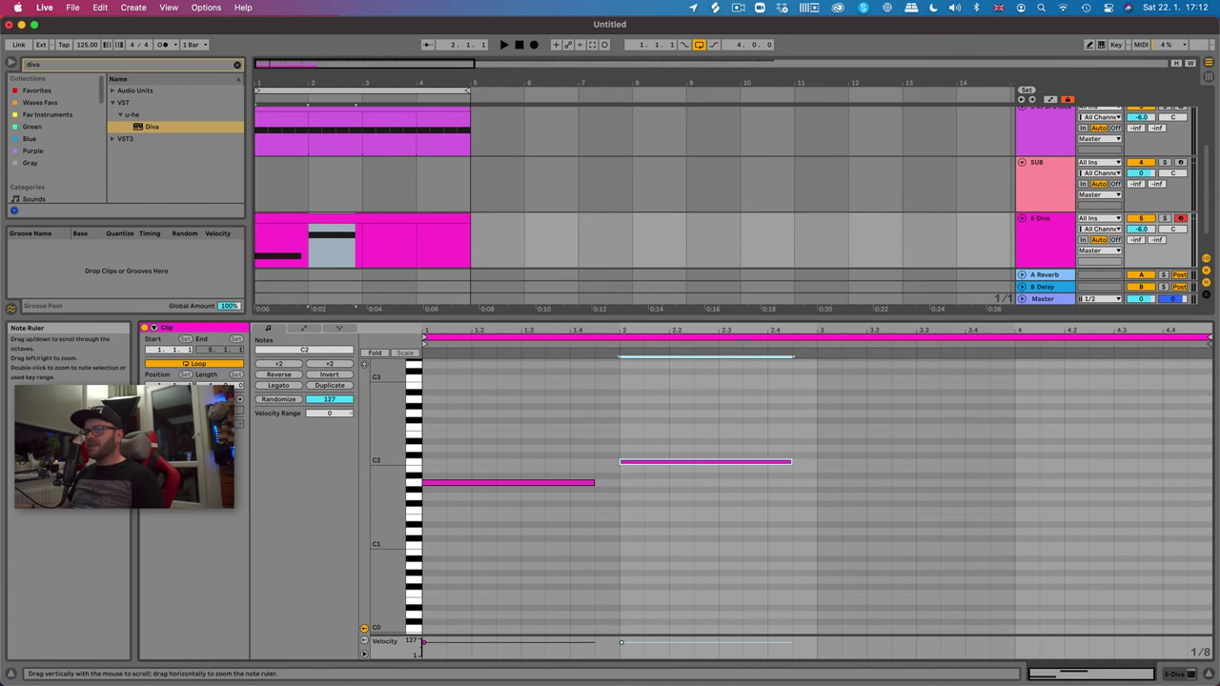
pyautogui.press('Left')
pyautogui.press('space')
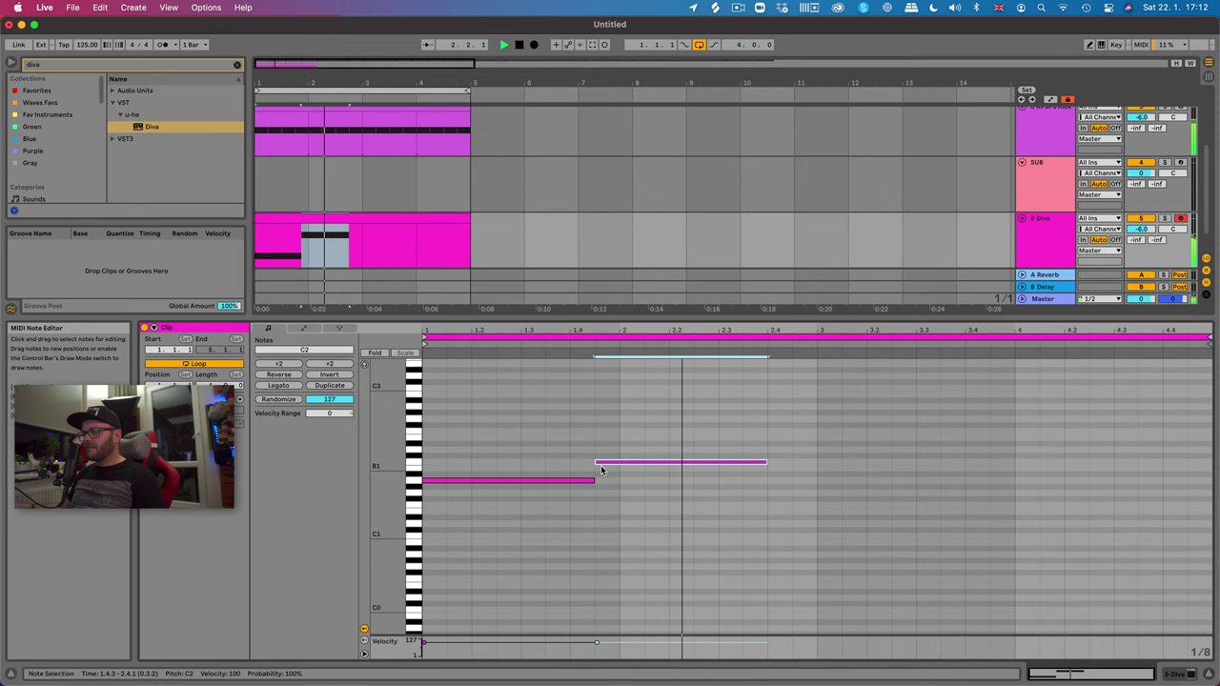
pyautogui.hotkey('shift', 'Right')
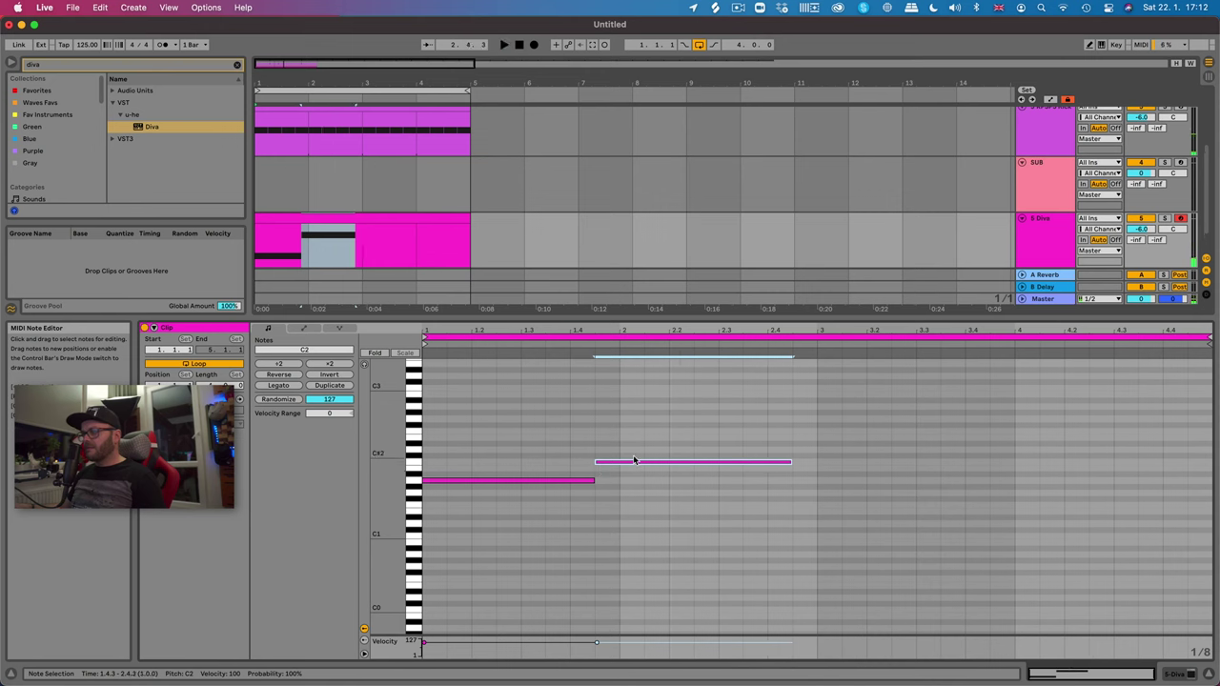
# - Copy the C2 note down to G1 starting at 2.4.3 and extend it to the end of the four-bar clip
pyautogui.moveTo(634, 460); pyautogui.dragTo(833, 494)
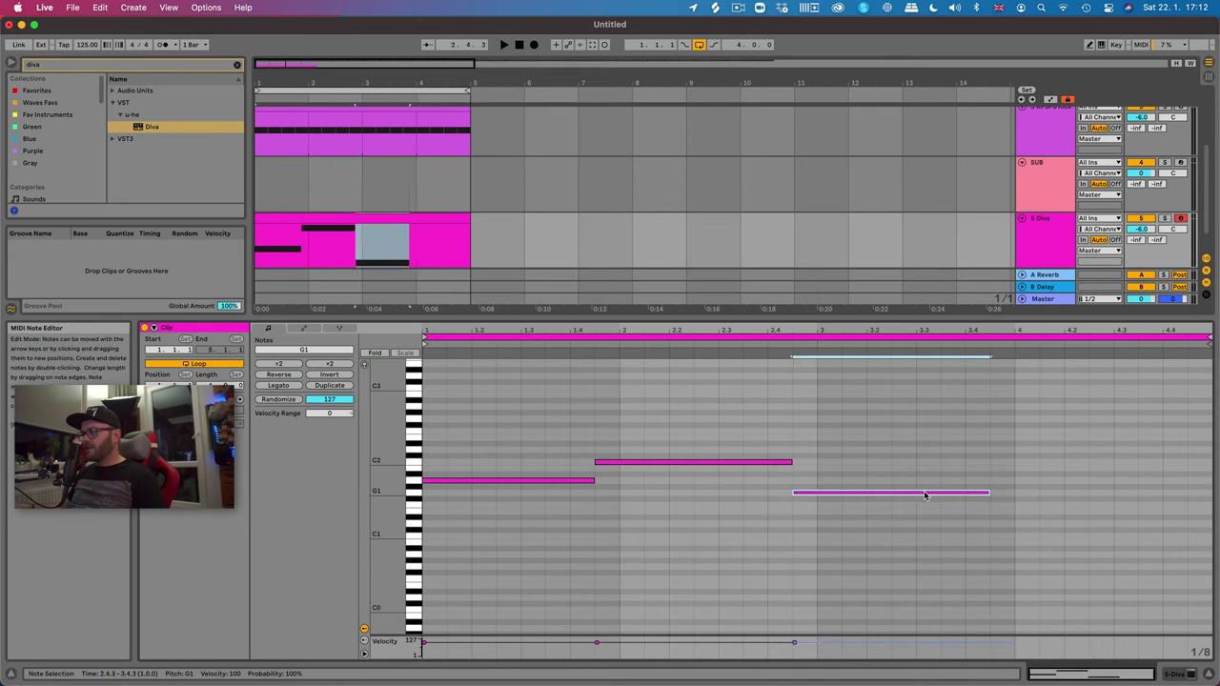
pyautogui.moveTo(990, 493); pyautogui.dragTo(1210, 494)
# - Play the three-note Diva bassline in the loop with the kick, and select the long G1 note
pyautogui.press('space')
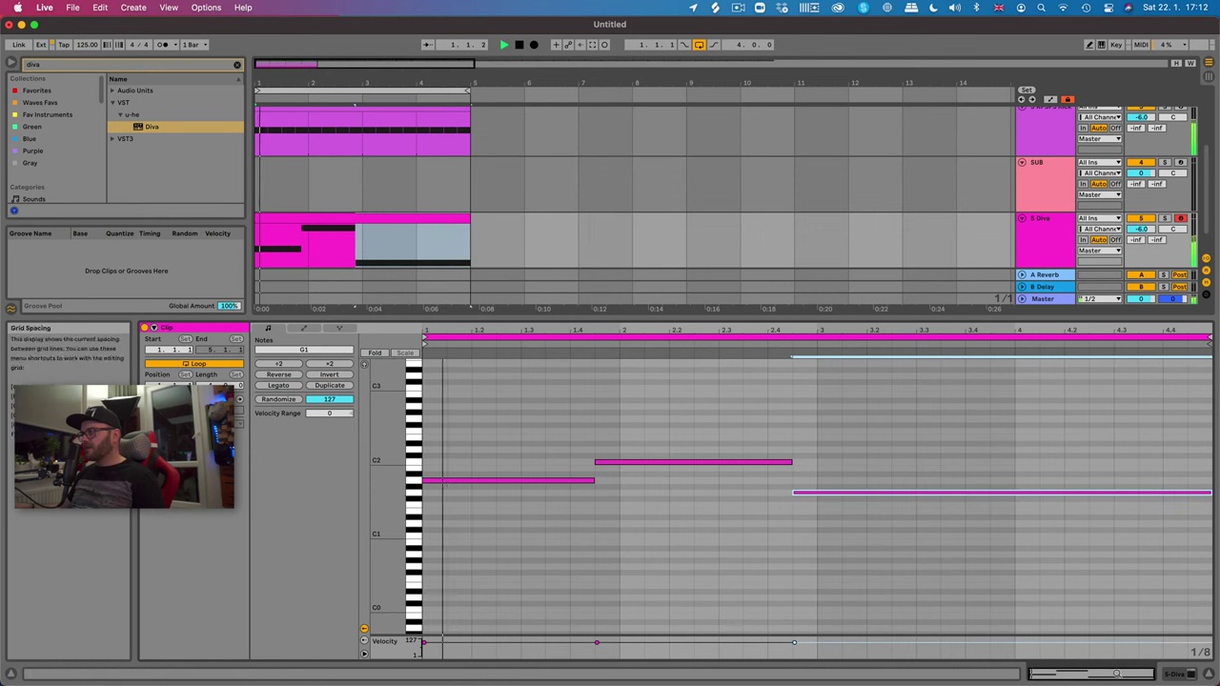
pyautogui.moveTo(334, 74); pyautogui.dragTo(335, 52)
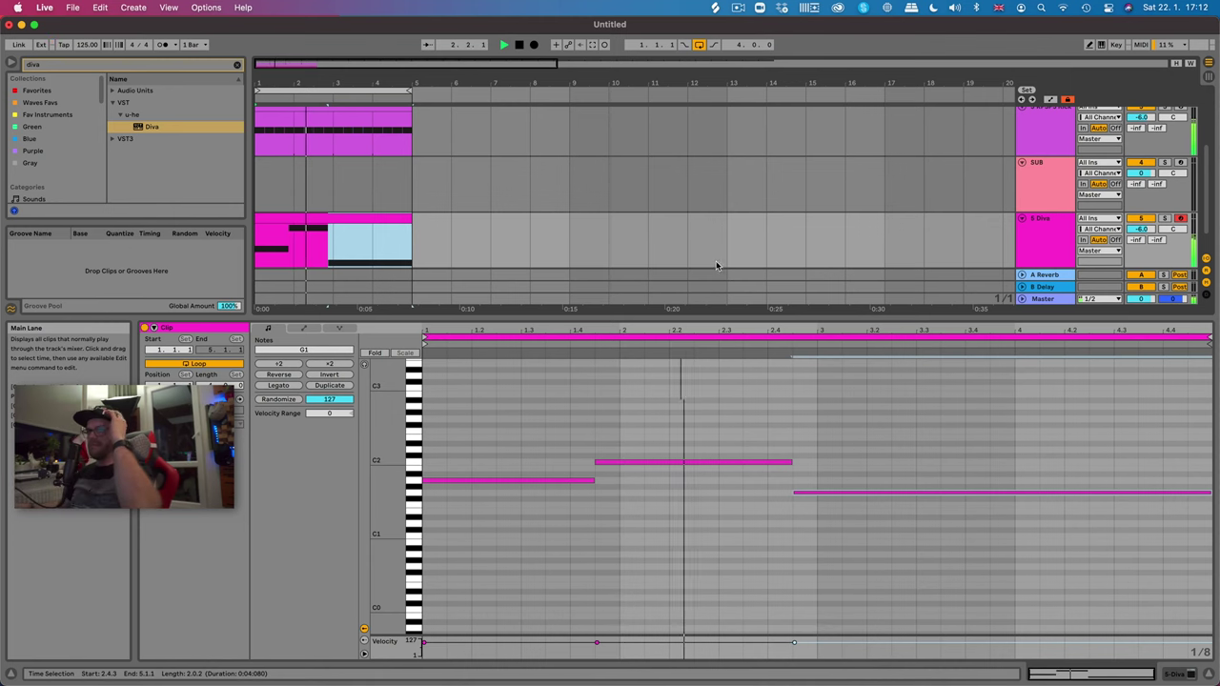
pyautogui.click(864, 493)
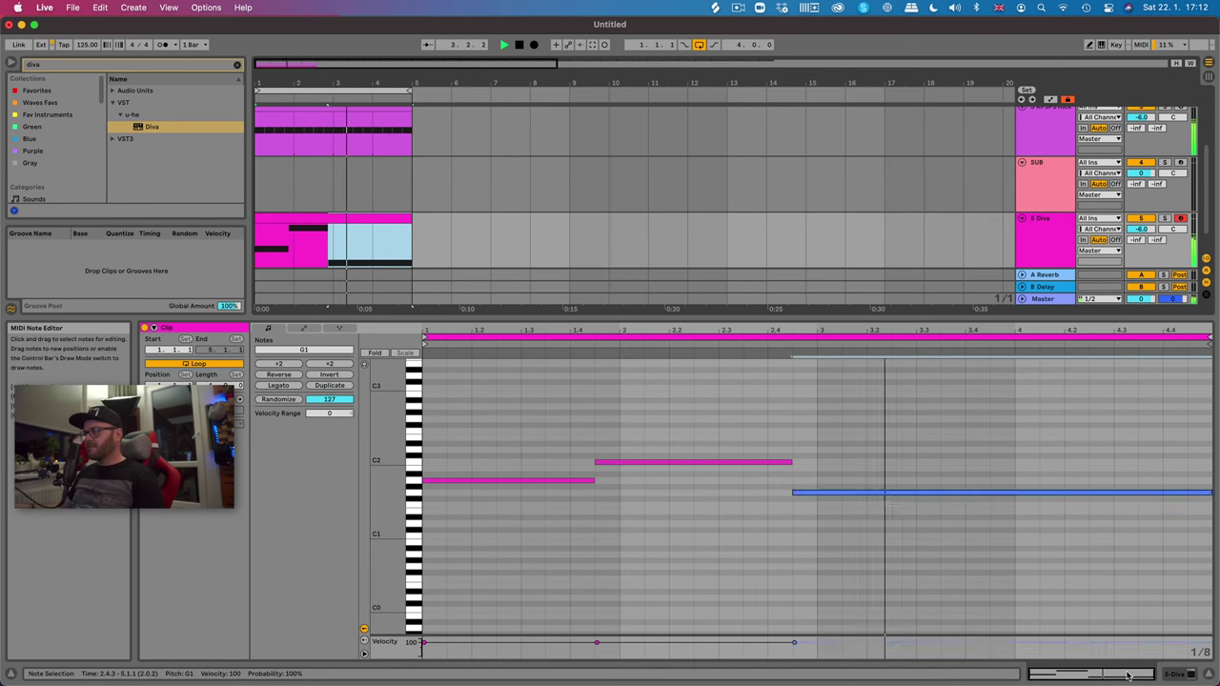
# - Search the plug-ins for "lfo" and add LFOTool after Diva on the Diva track
pyautogui.click(1175, 676)
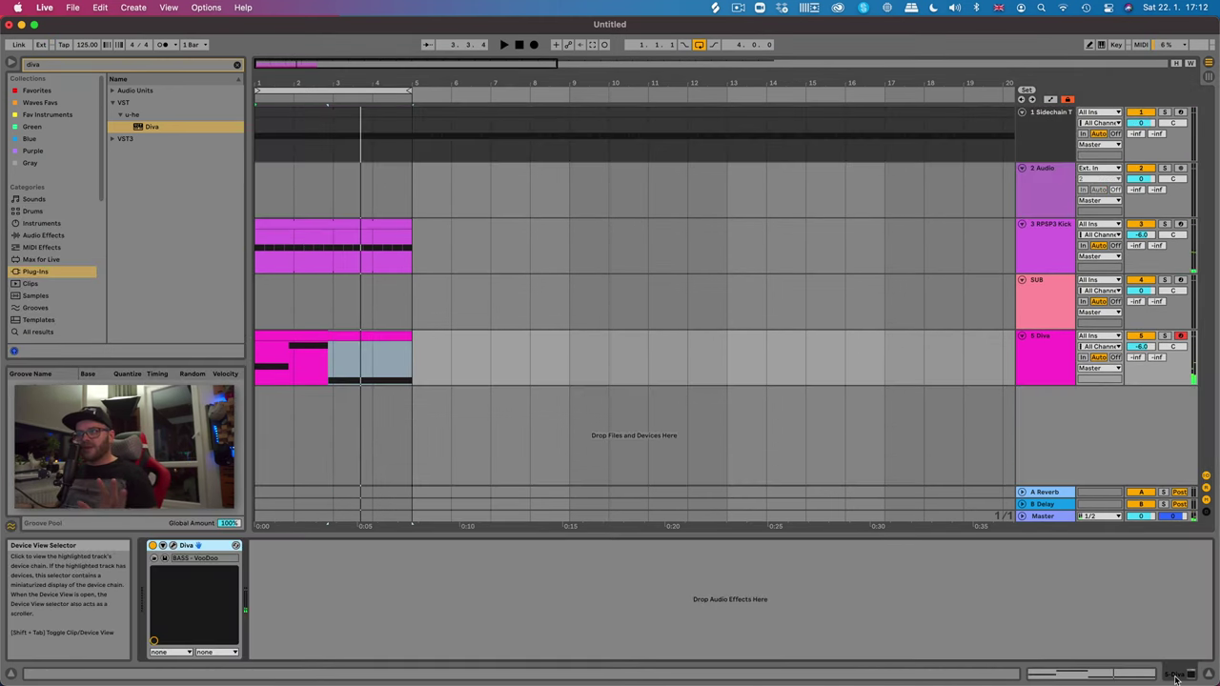
pyautogui.moveTo(43, 65); pyautogui.dragTo(2, 65)
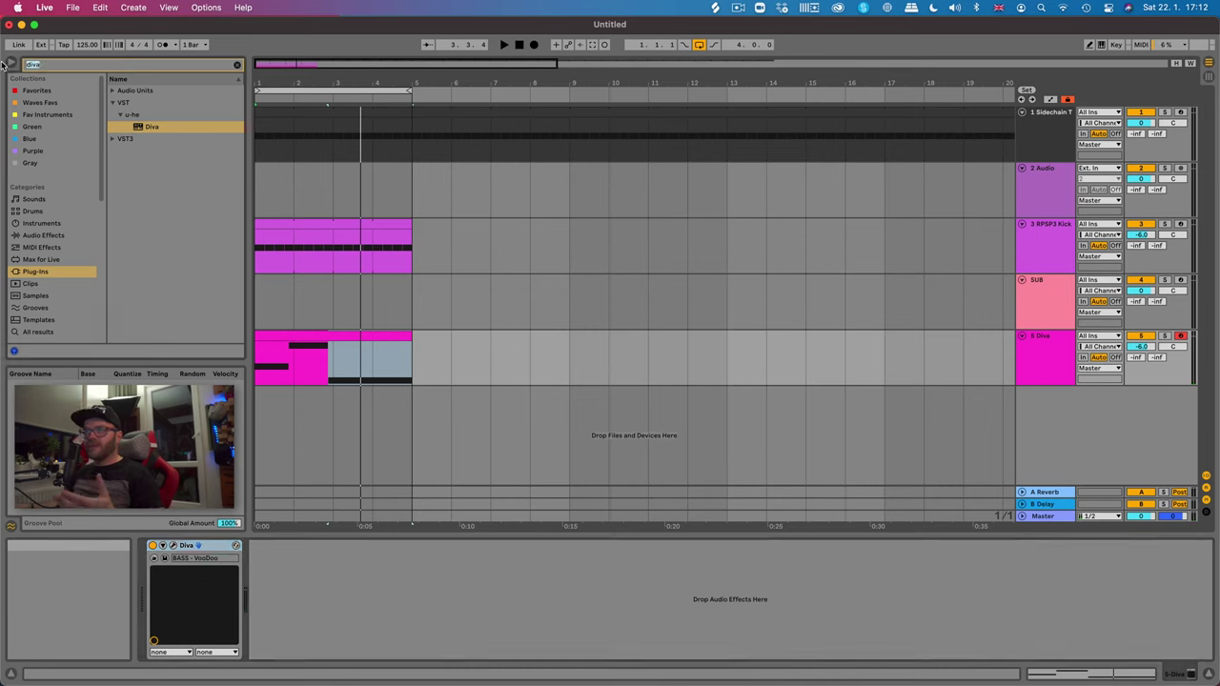
pyautogui.write('lfo')
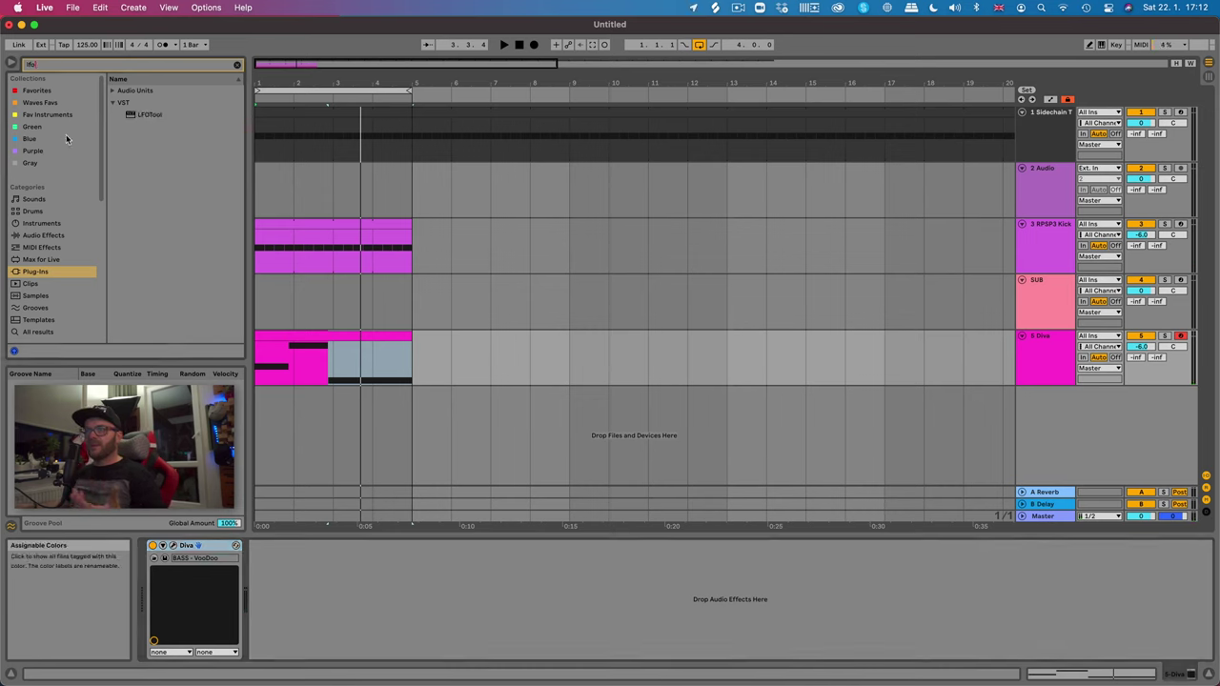
pyautogui.moveTo(150, 114); pyautogui.dragTo(398, 553)
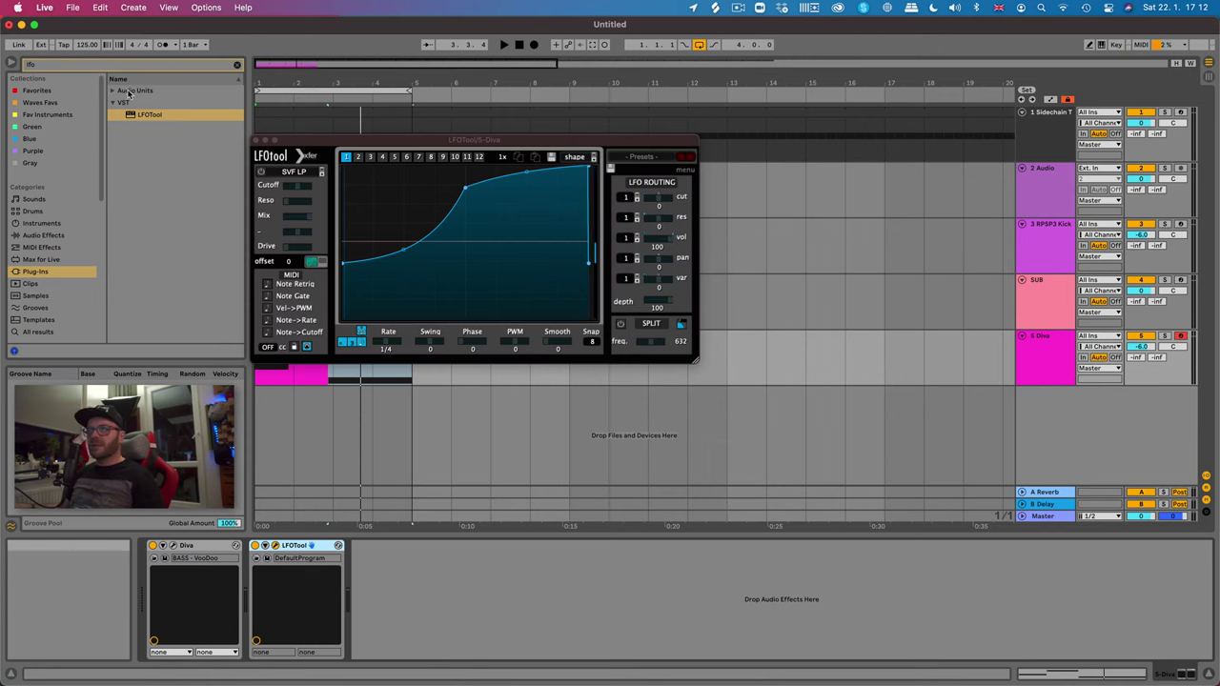
# - Search the audio effects for "eq" and insert EQ Eight between Diva and LFOTool
pyautogui.click(50, 235)
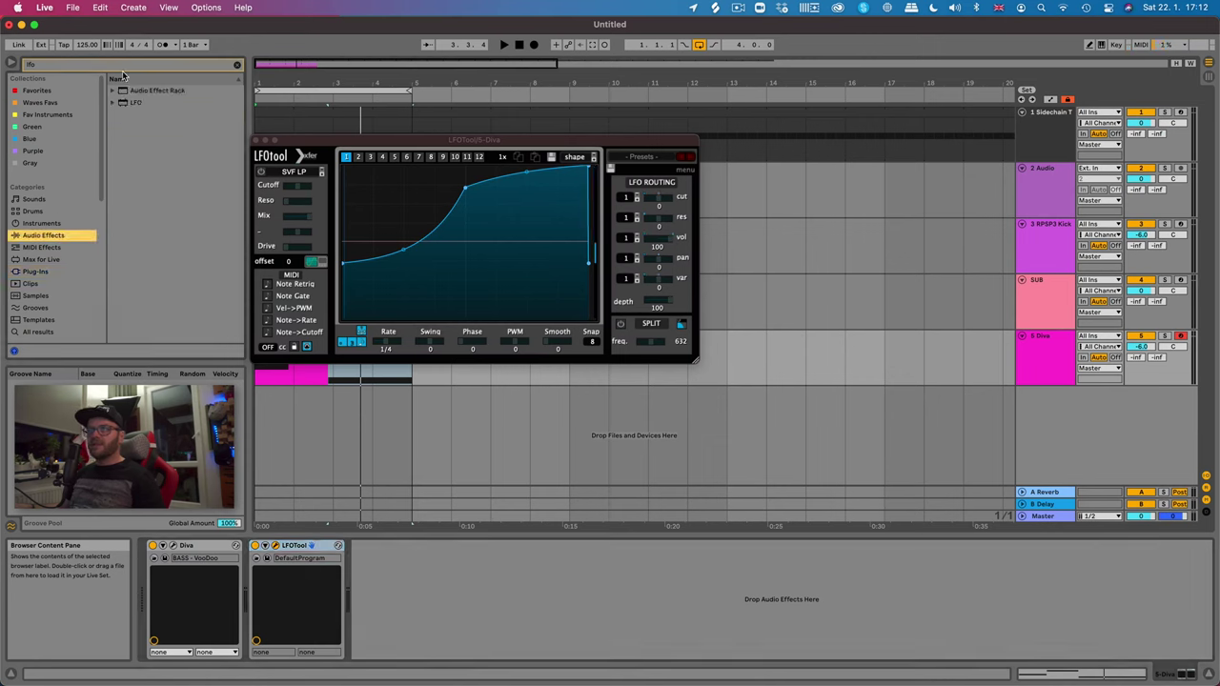
pyautogui.click(75, 67)
pyautogui.write('eq')
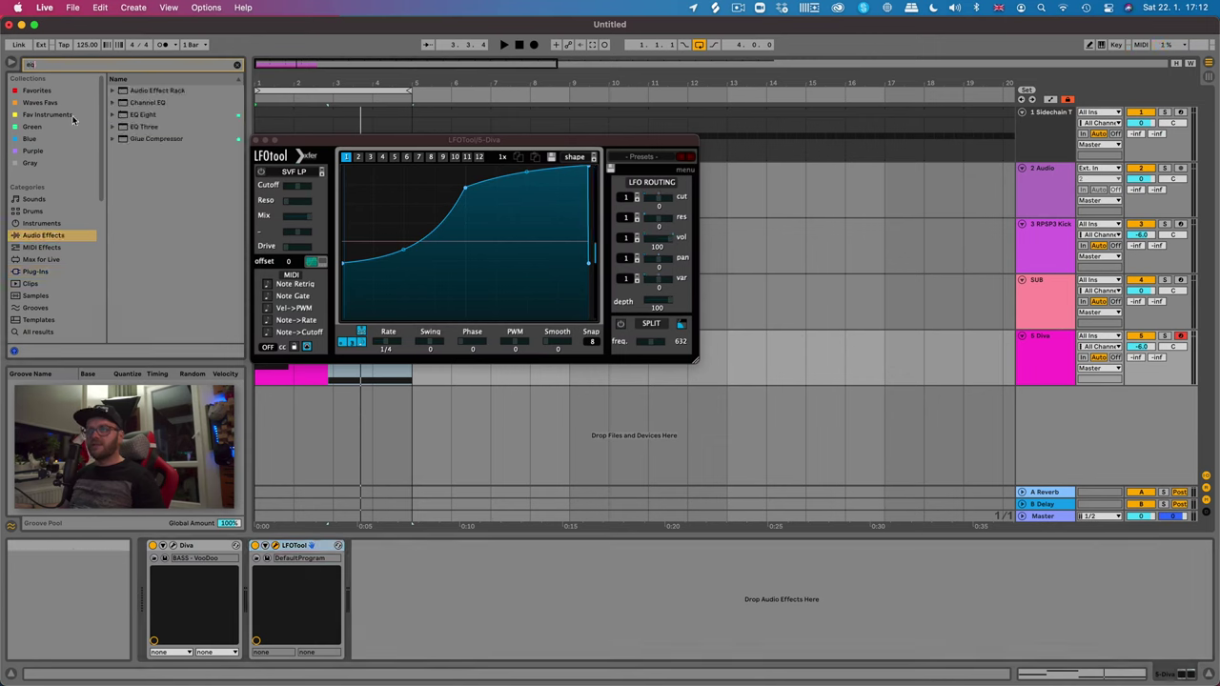
pyautogui.moveTo(143, 114); pyautogui.dragTo(270, 573)
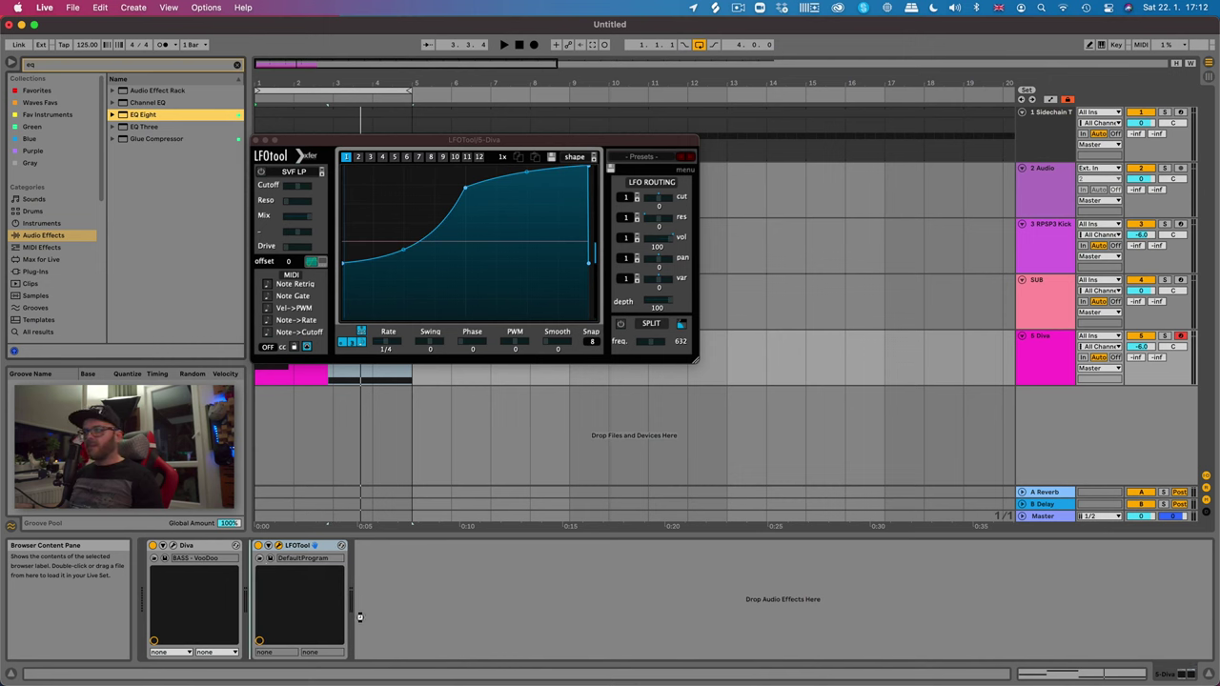
# - Set band 1 of the Diva track's EQ Eight to a low cut at 90 Hz
pyautogui.click(301, 644)
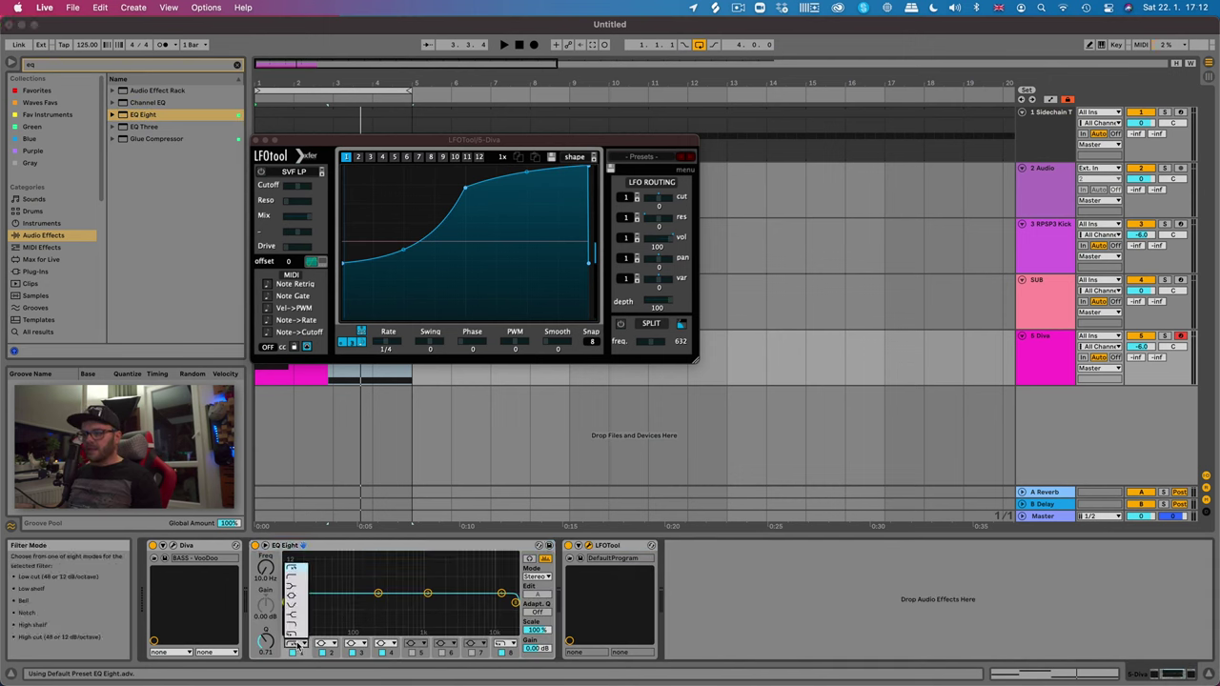
pyautogui.click(294, 570)
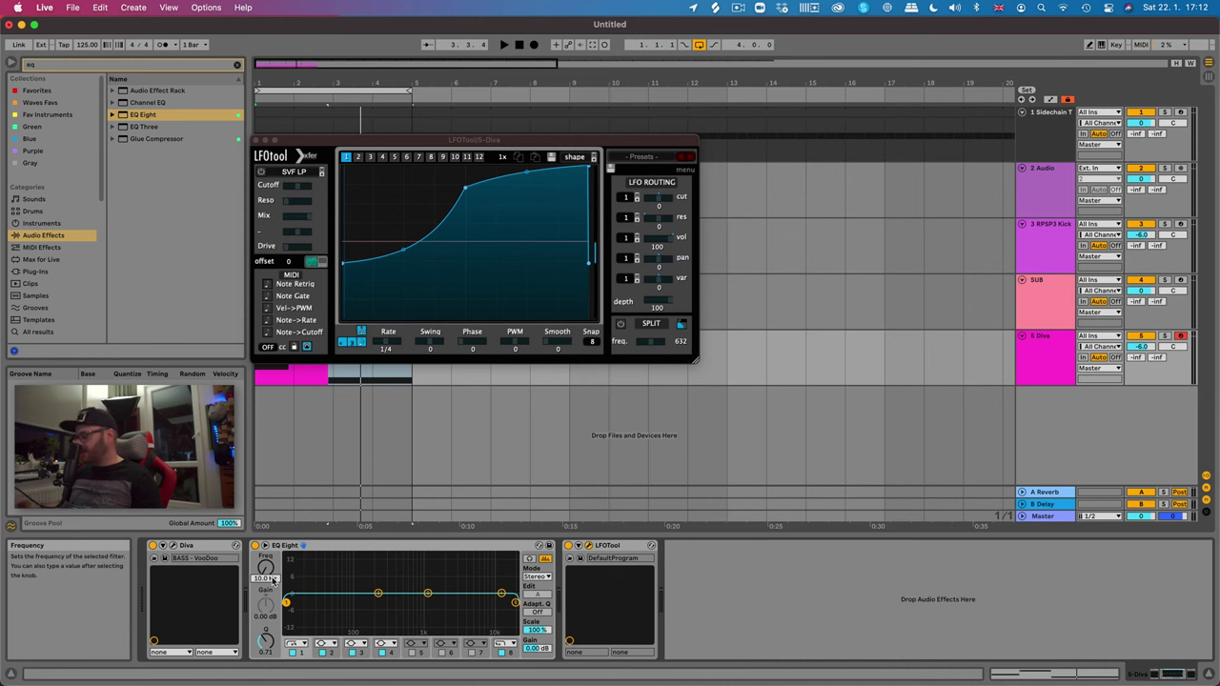
pyautogui.click(273, 579)
pyautogui.write('90')
pyautogui.press('Return')
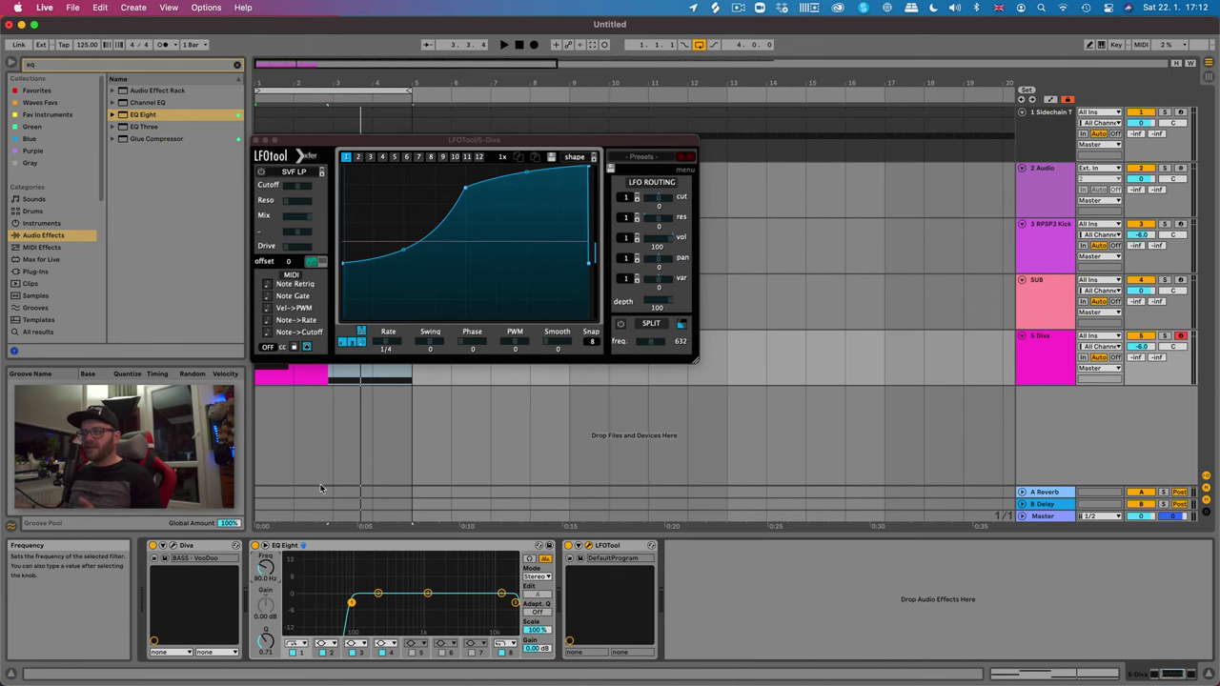
# - Enable Note Retrig in the Diva track's LFOTool and play the loop to hear the volume modulation
pyautogui.moveTo(397, 141); pyautogui.dragTo(694, 232)
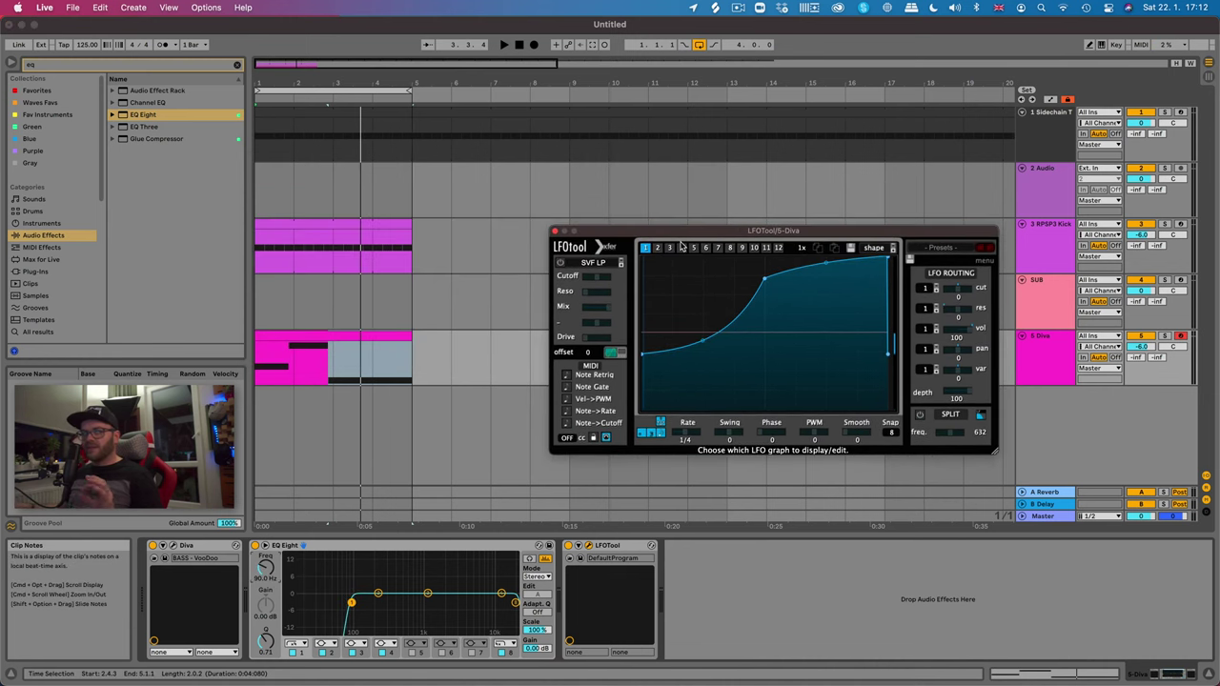
pyautogui.moveTo(609, 287)
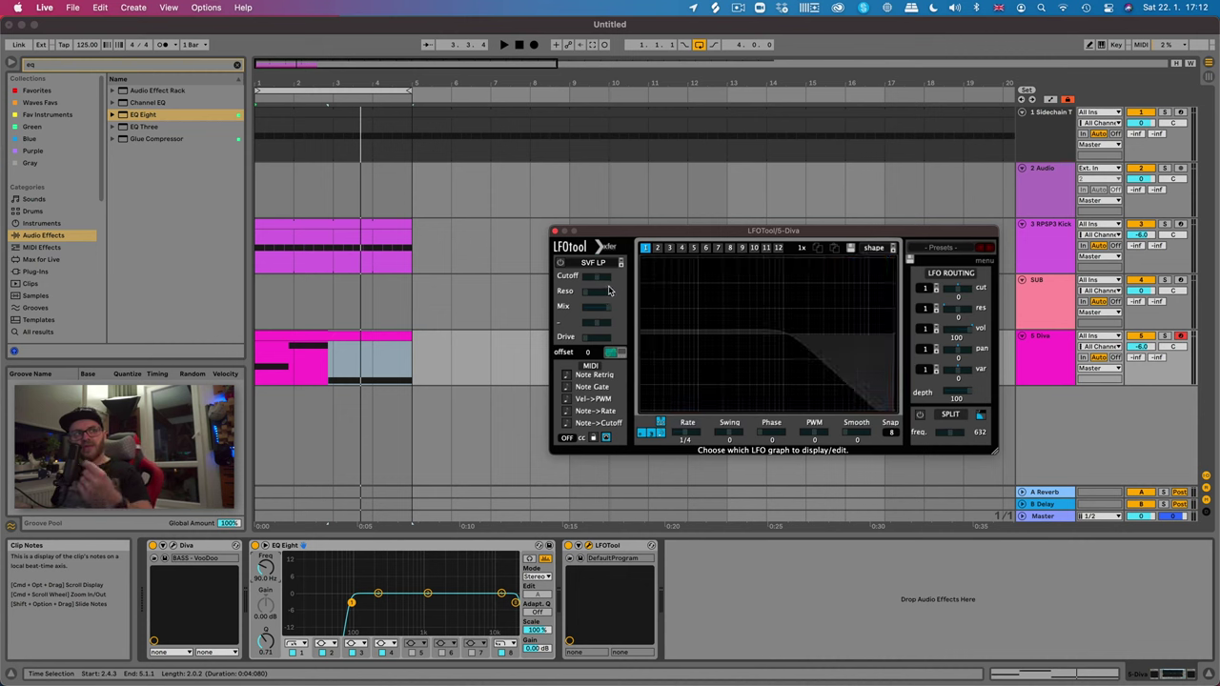
pyautogui.click(567, 375)
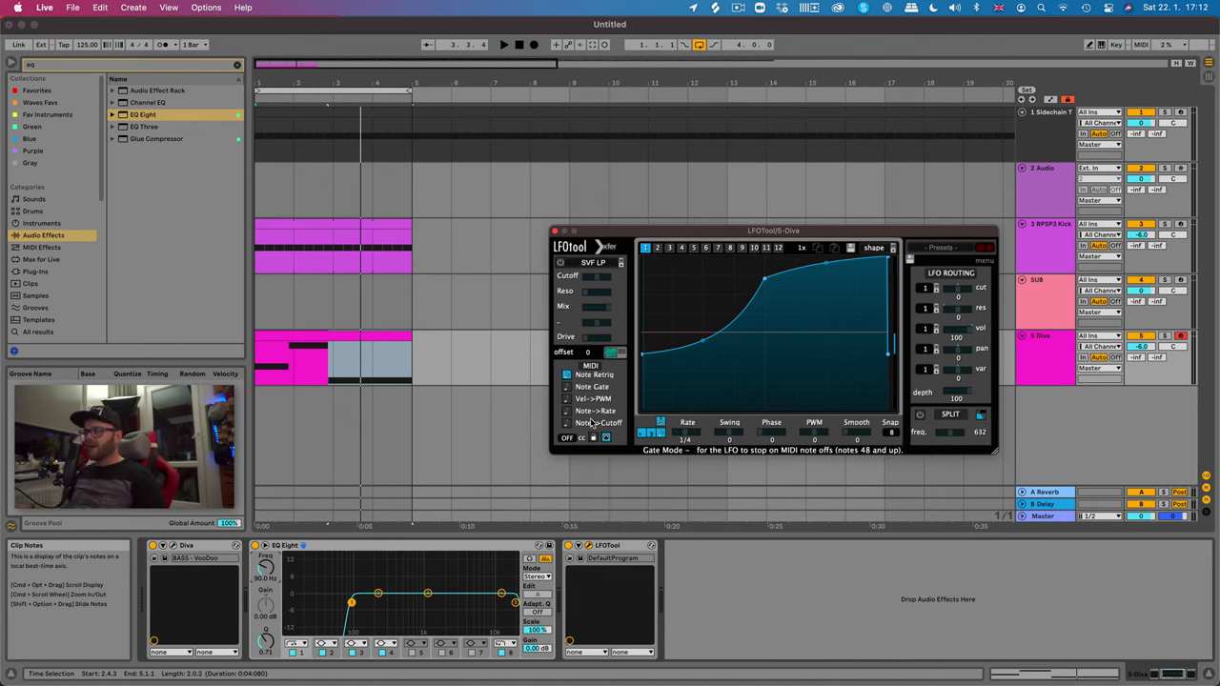
pyautogui.press('space')
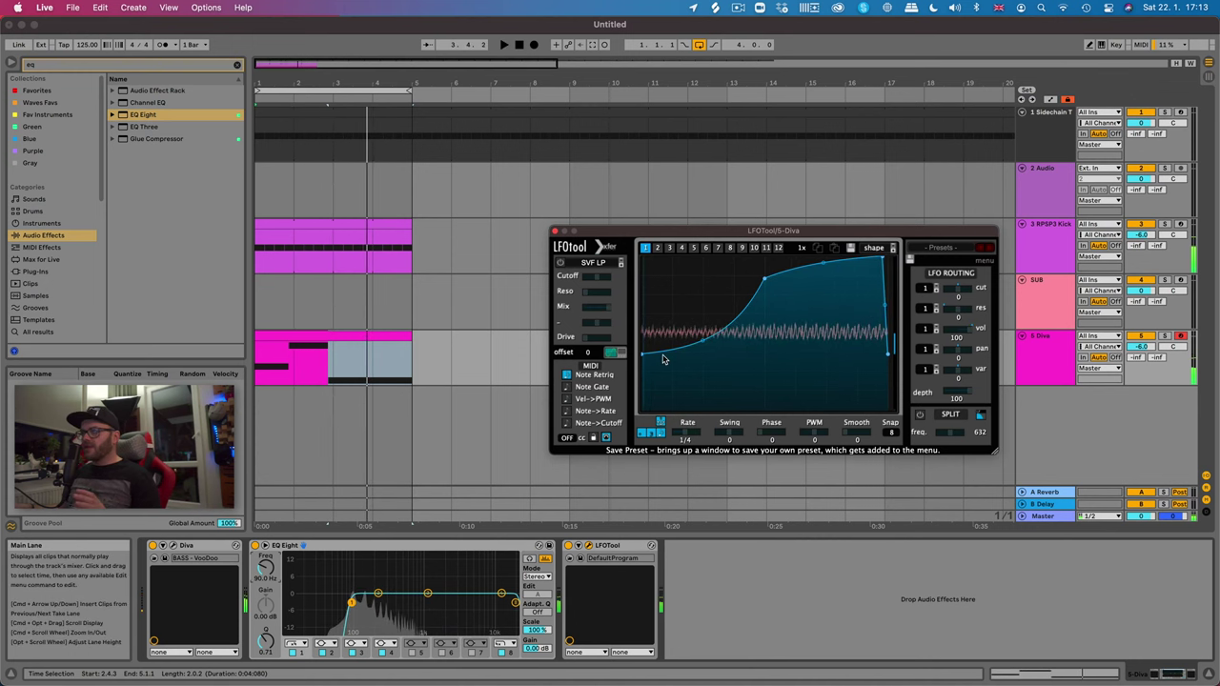
# - Shape LFOTool's volume curve with the start point slightly below the midline and the shoulder point slightly raised, audition it, and close the plug-in
pyautogui.moveTo(644, 357); pyautogui.dragTo(644, 408)
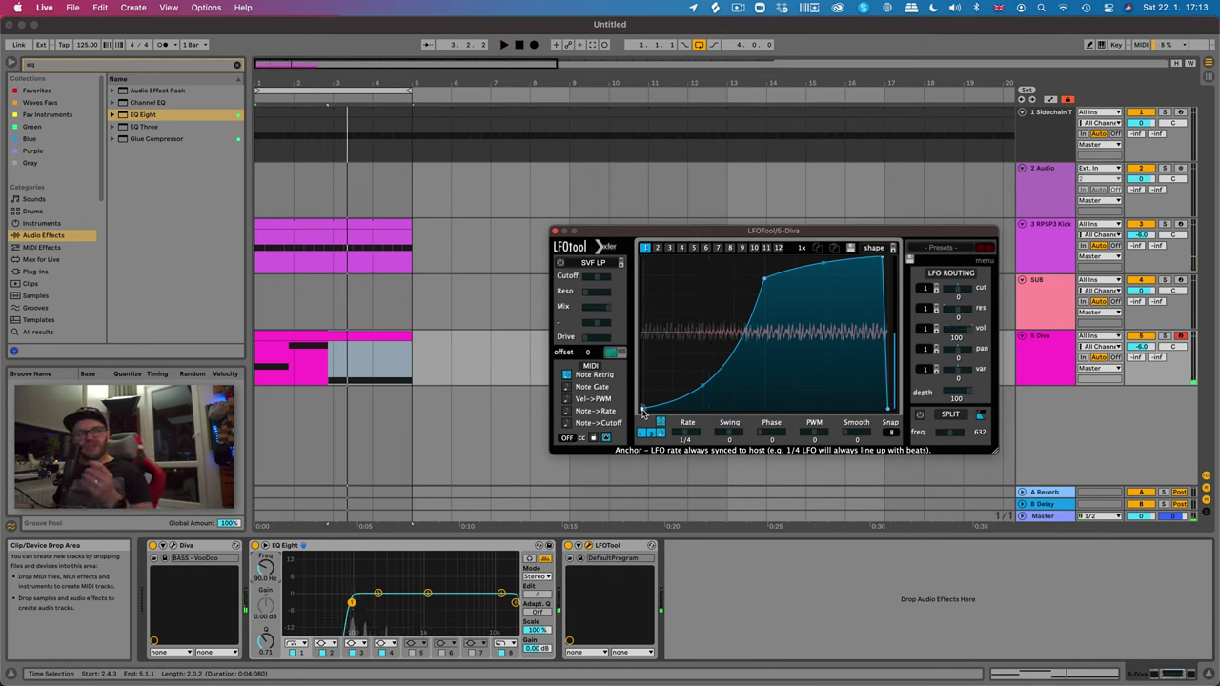
pyautogui.moveTo(643, 410); pyautogui.dragTo(644, 332)
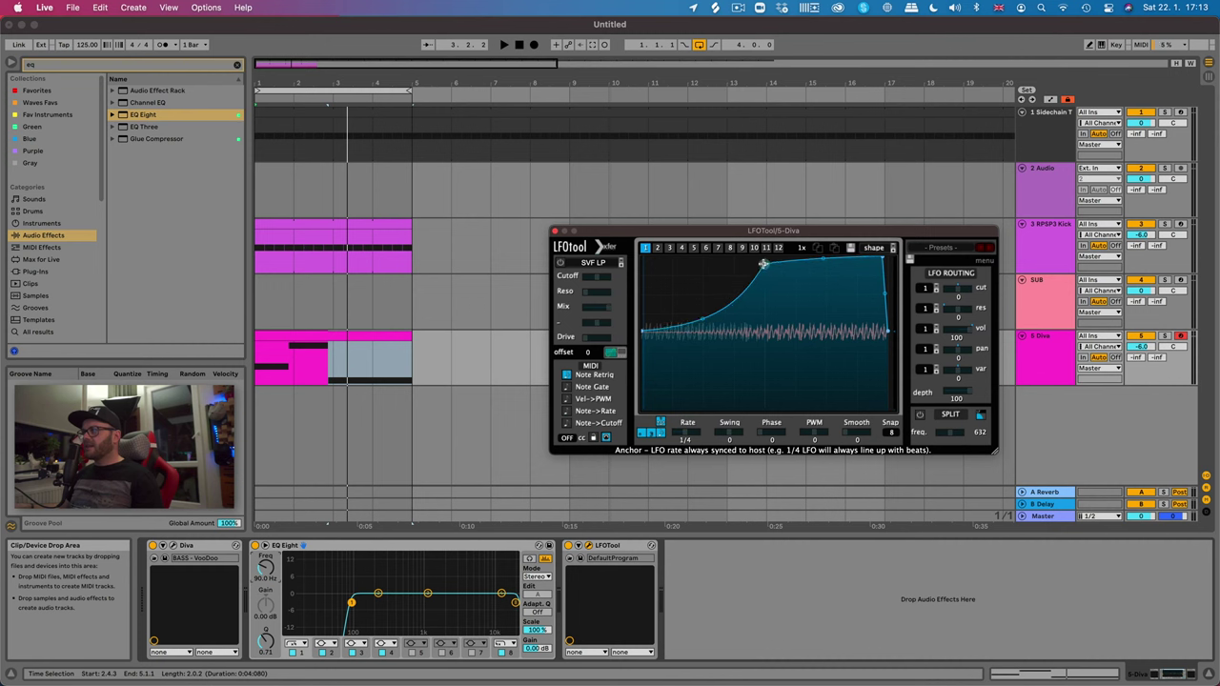
pyautogui.press('space')
pyautogui.moveTo(765, 265); pyautogui.dragTo(766, 269)
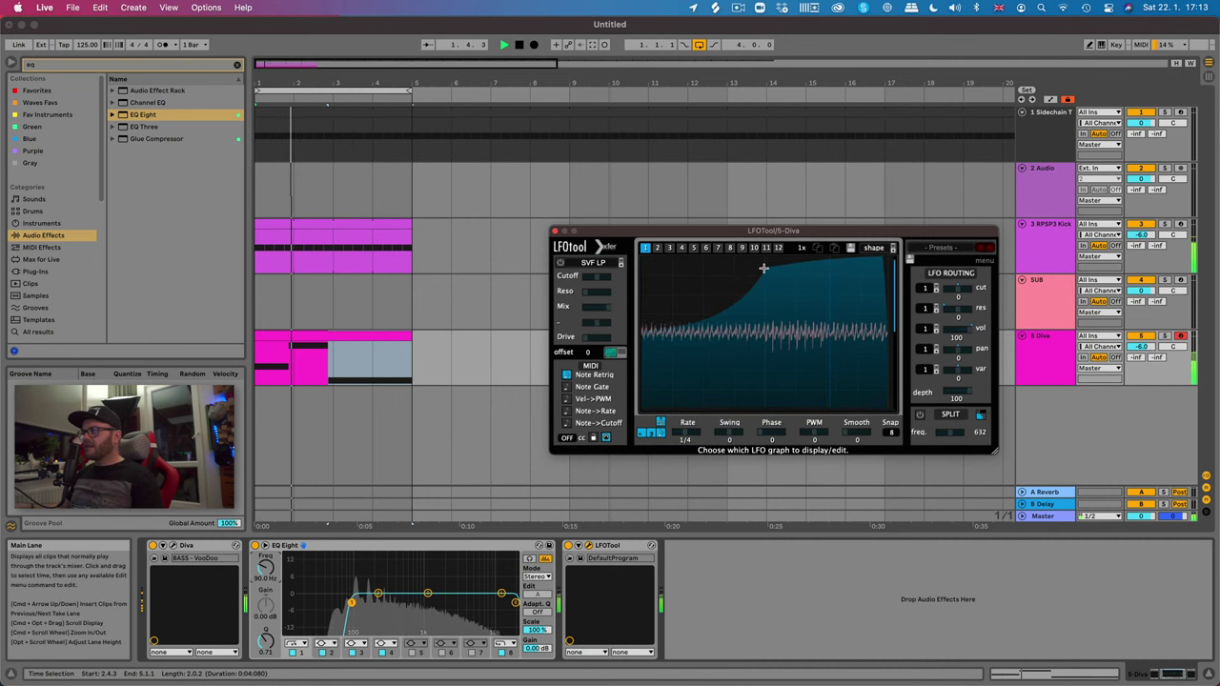
pyautogui.moveTo(642, 332); pyautogui.dragTo(641, 342)
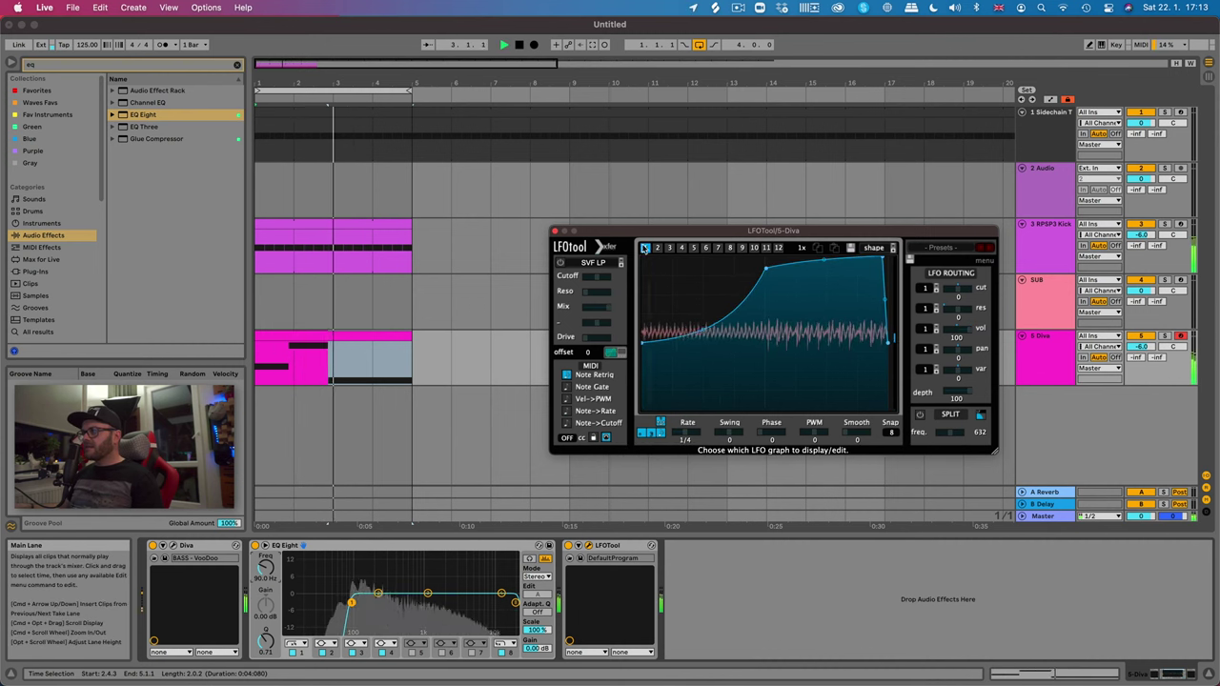
pyautogui.press('space')
pyautogui.click(554, 230)
# - Create an empty four-bar MIDI clip on the SUB track, aligned with the Diva clip
pyautogui.click(344, 332)
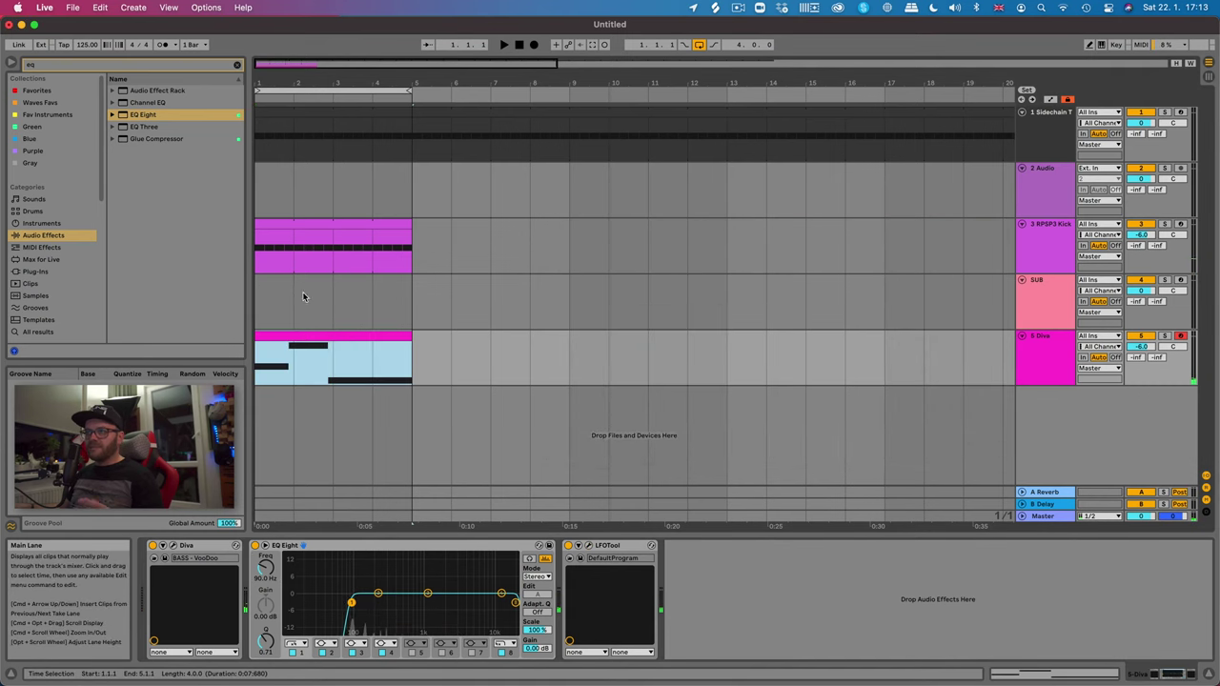
pyautogui.moveTo(258, 291); pyautogui.dragTo(404, 291)
pyautogui.rightClick(403, 290)
pyautogui.click(445, 384)
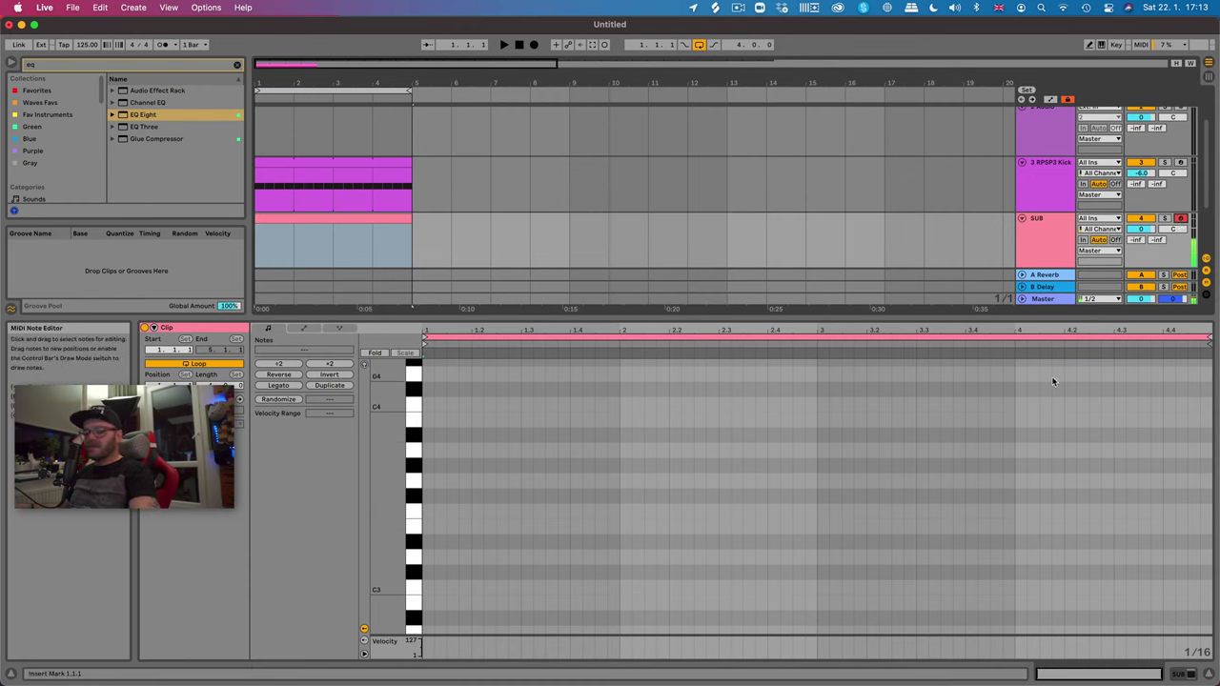
# - Draw three 1/16 A2 notes after the first downbeat in the SUB clip and duplicate the group across bar 1
pyautogui.scroll(-3, 450, 568)
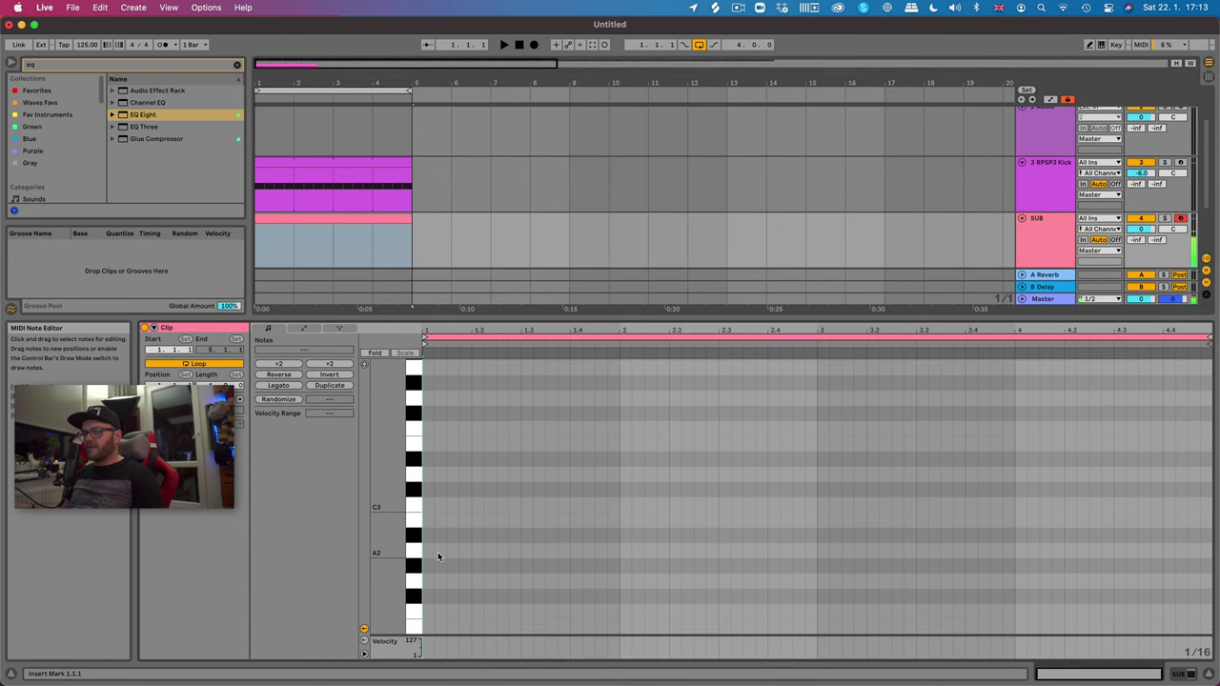
pyautogui.doubleClick(438, 551)
pyautogui.doubleClick(452, 550)
pyautogui.doubleClick(465, 551)
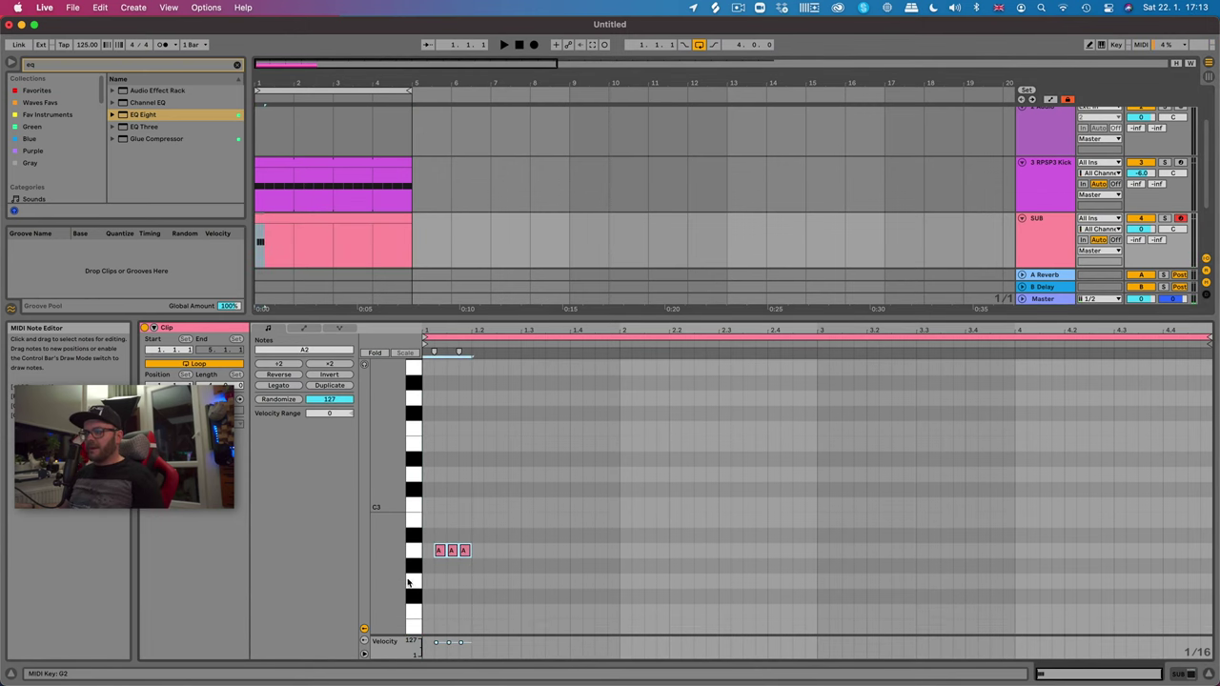
pyautogui.press('super+d')
pyautogui.press('super+d')
pyautogui.press('super+d')
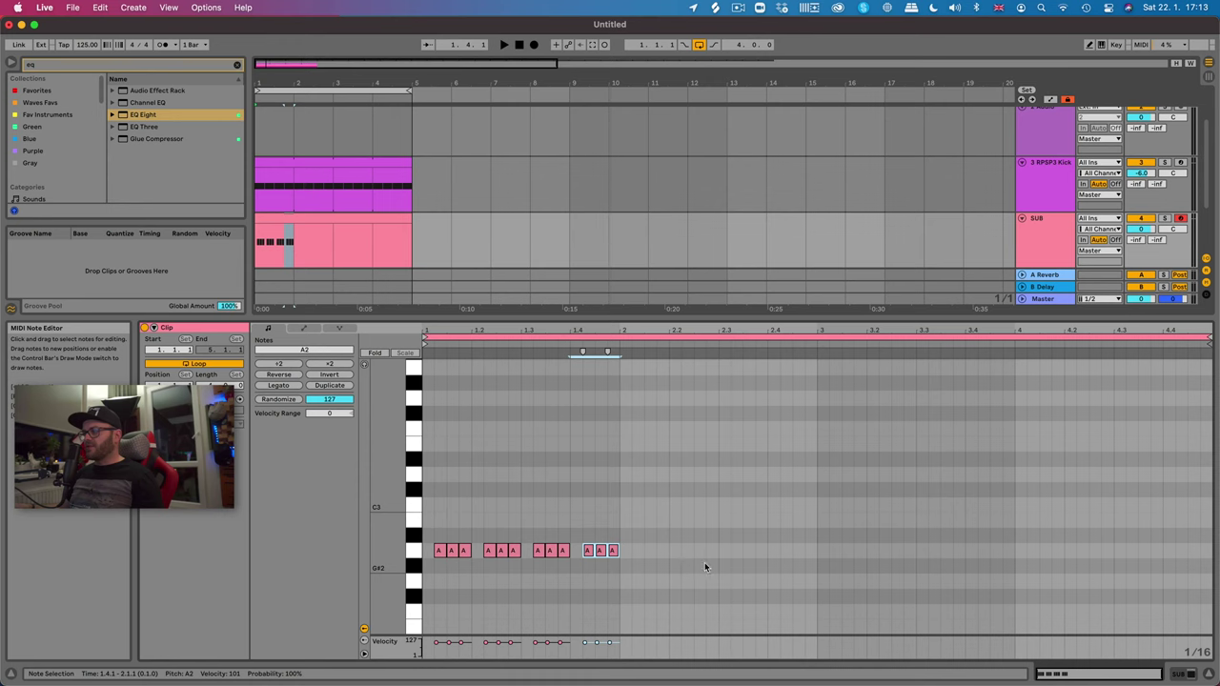
# - Continue the three-note offbeat groups through the SUB clip, using C3 in bar 2 and G2 in bars 3 and 4
pyautogui.press('super+d')
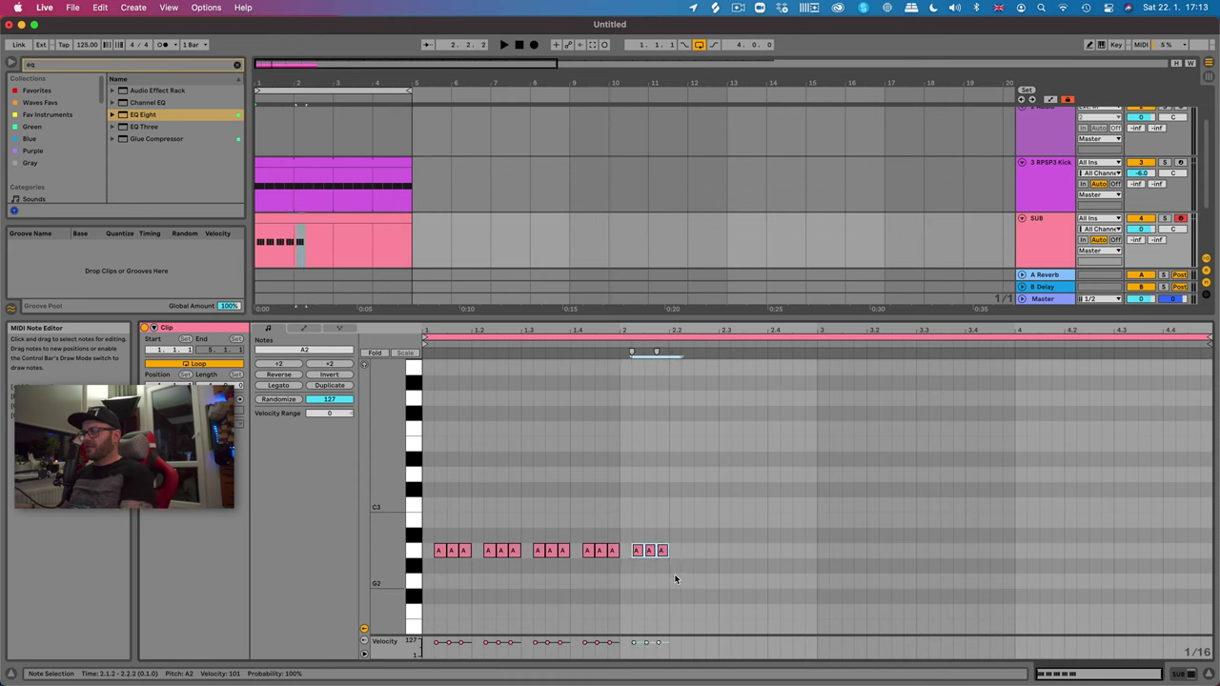
pyautogui.press('Up')
pyautogui.press('Up')
pyautogui.moveTo(665, 527); pyautogui.dragTo(901, 538)
pyautogui.press('super+d')
pyautogui.press('super+d')
pyautogui.press('super+d')
pyautogui.press('super+d')
pyautogui.press('Delete')
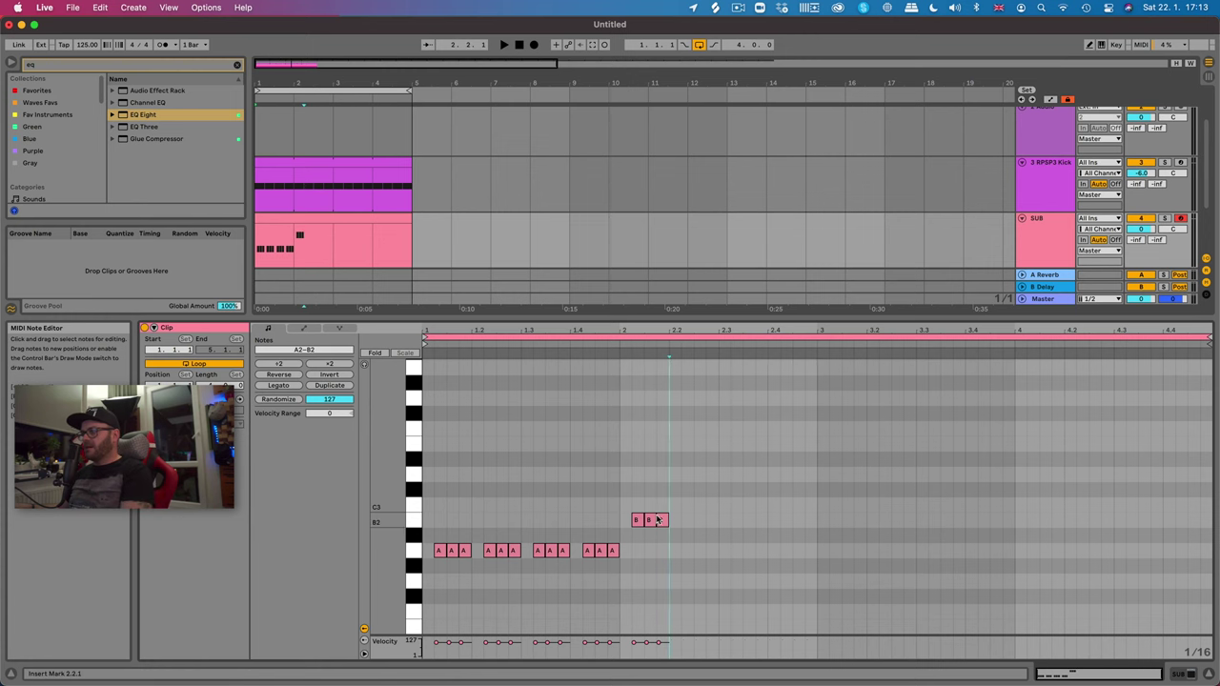
pyautogui.moveTo(680, 504)
pyautogui.mouseDown()
pyautogui.moveTo(440, 570)
pyautogui.moveTo(652, 537)
pyautogui.moveTo(637, 515)
pyautogui.moveTo(840, 583)
pyautogui.moveTo(1044, 584)
pyautogui.mouseUp()
pyautogui.press('Delete')
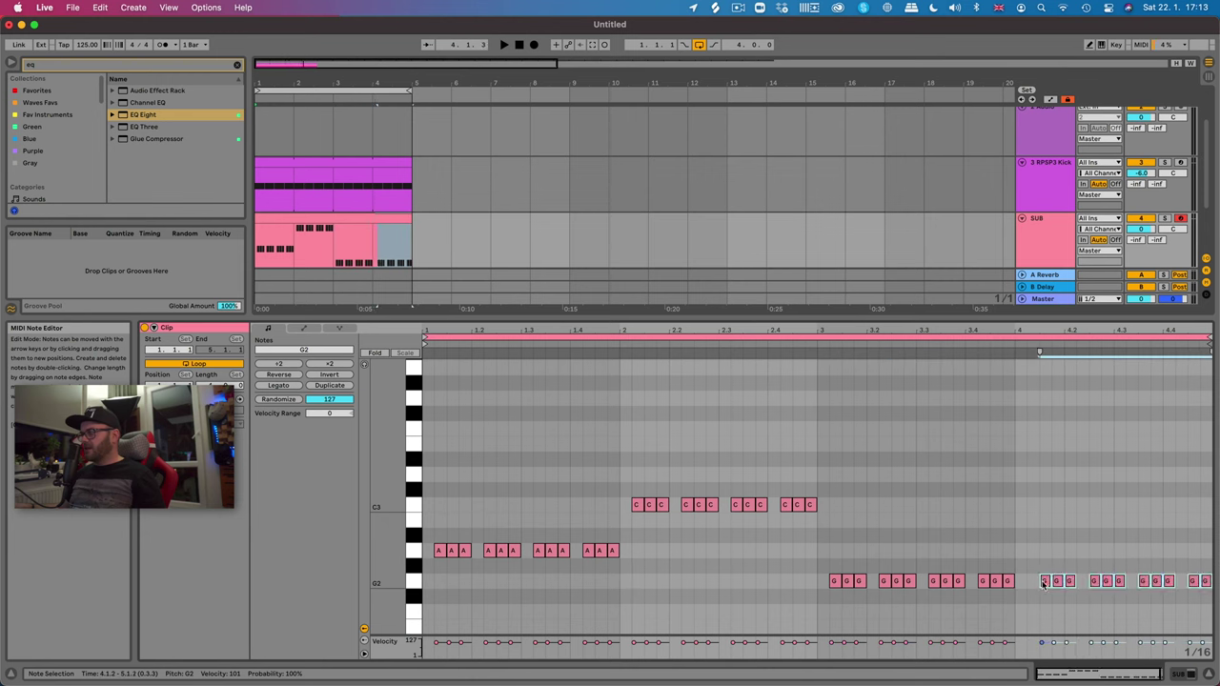
pyautogui.press('Left')
# - Transpose the last two notes of bar 1 up to C3 and the last two notes of bar 2 down to G2
pyautogui.moveTo(626, 530); pyautogui.dragTo(600, 558)
pyautogui.press('Up')
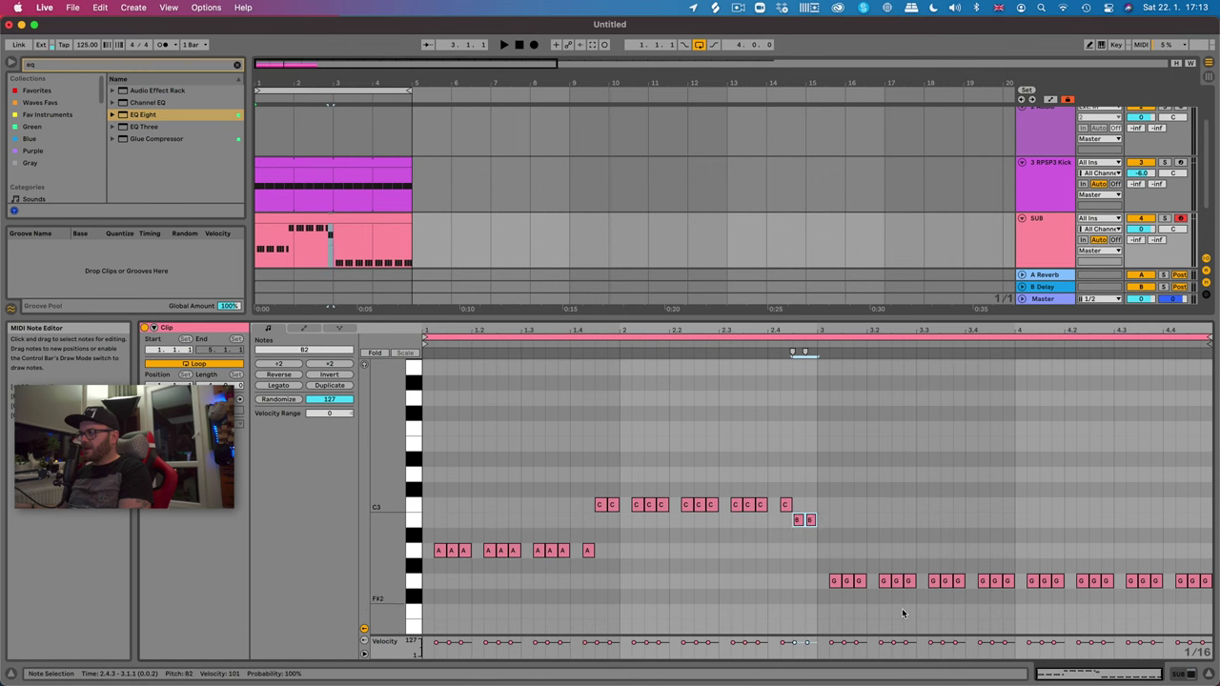
pyautogui.press('Down')
pyautogui.press('Down')
pyautogui.press('Down')
pyautogui.press('Down')
# - Set the SUB track volume to -6.0 dB and play the loop with kick, sub and Diva together
pyautogui.click(1181, 675)
pyautogui.click(1141, 291)
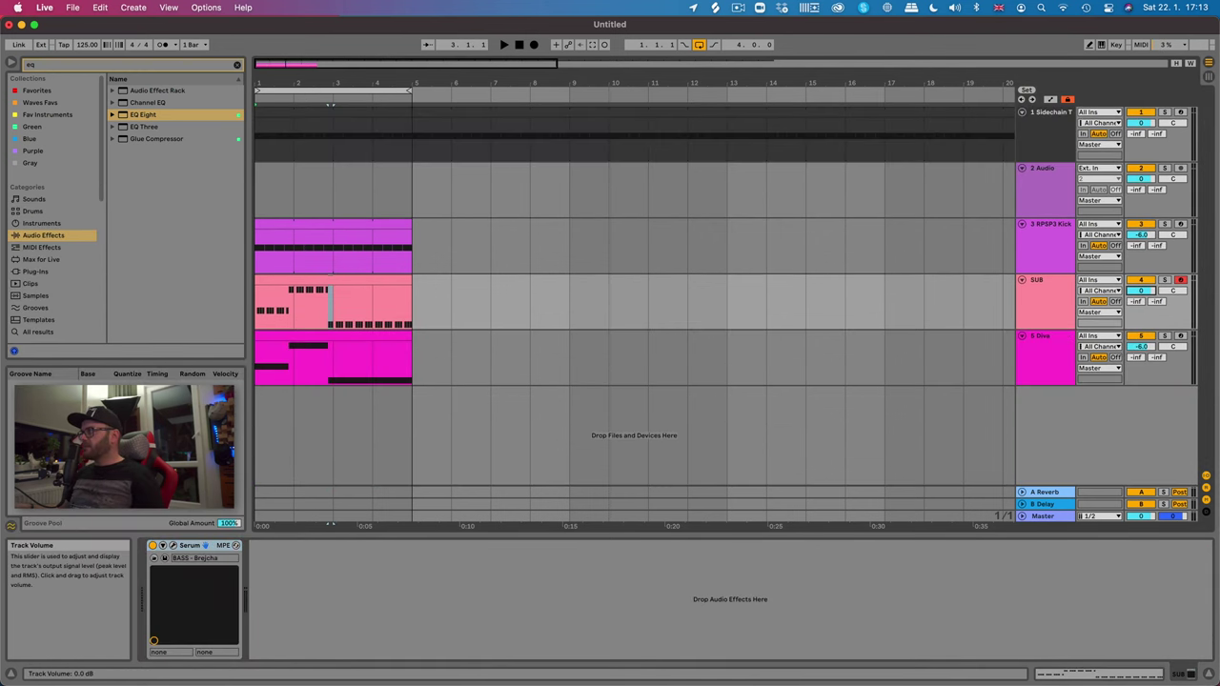
pyautogui.click(385, 283)
pyautogui.press('space')
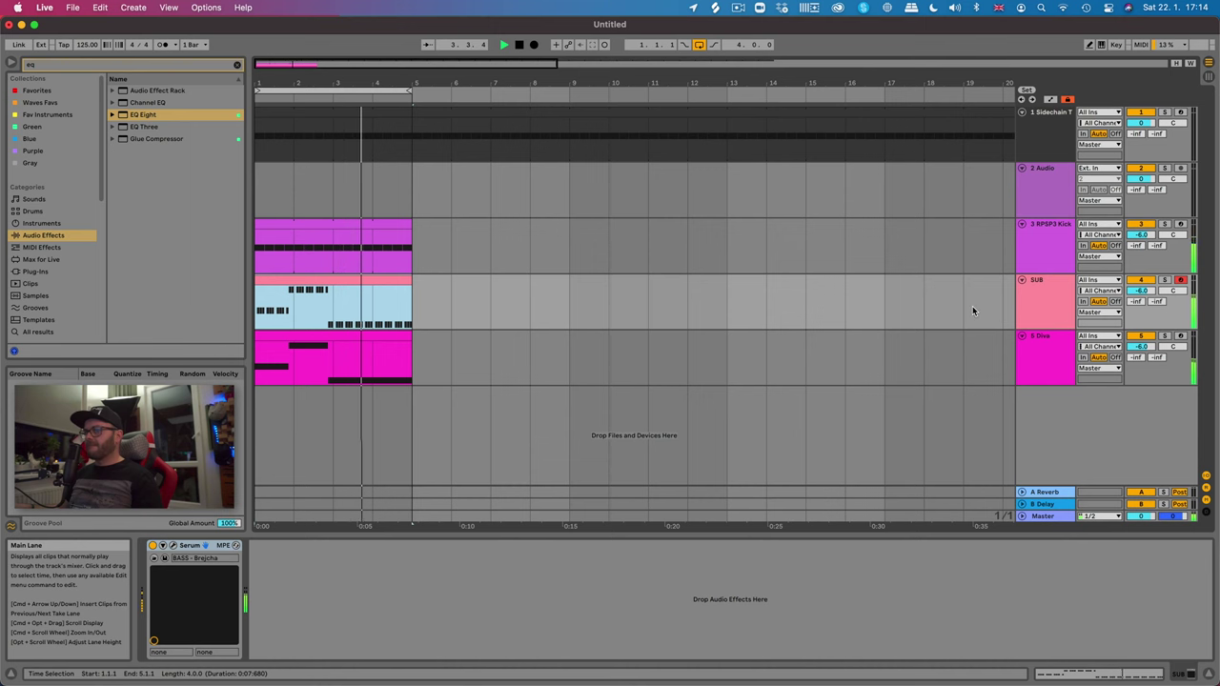
# - Copy LFOTool from the Diva track to the SUB track after Serum, and insert EQ Eight between them
pyautogui.click(1036, 246)
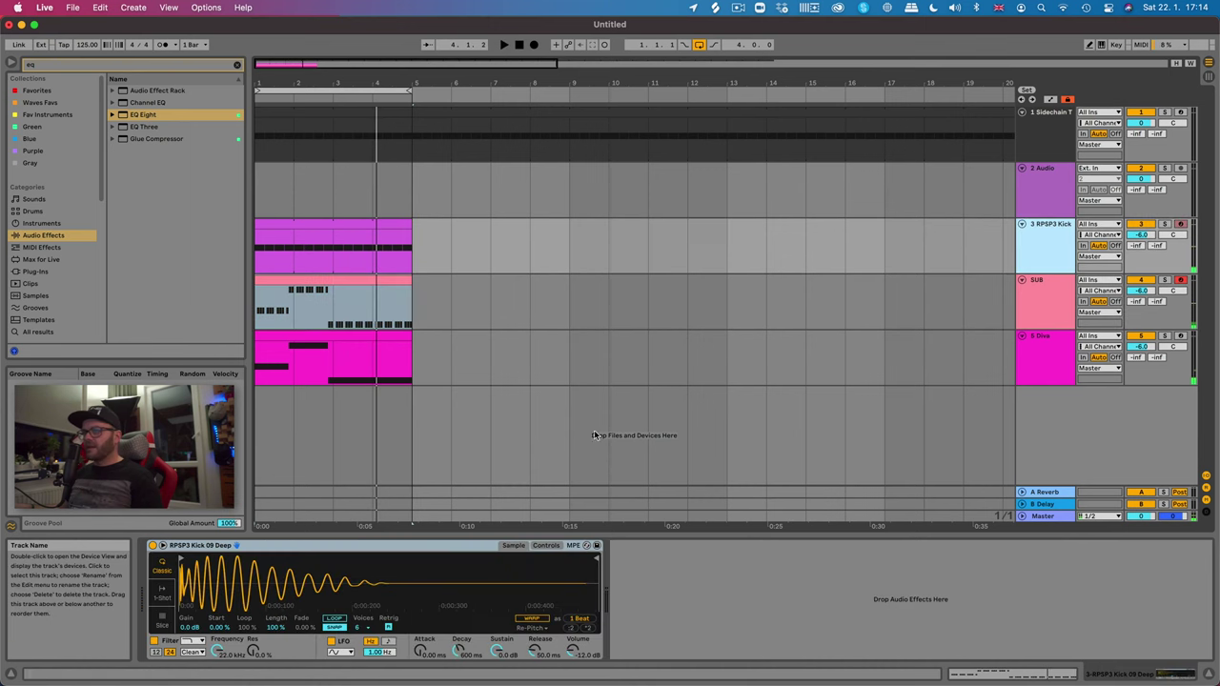
pyautogui.click(1053, 351)
pyautogui.click(619, 548)
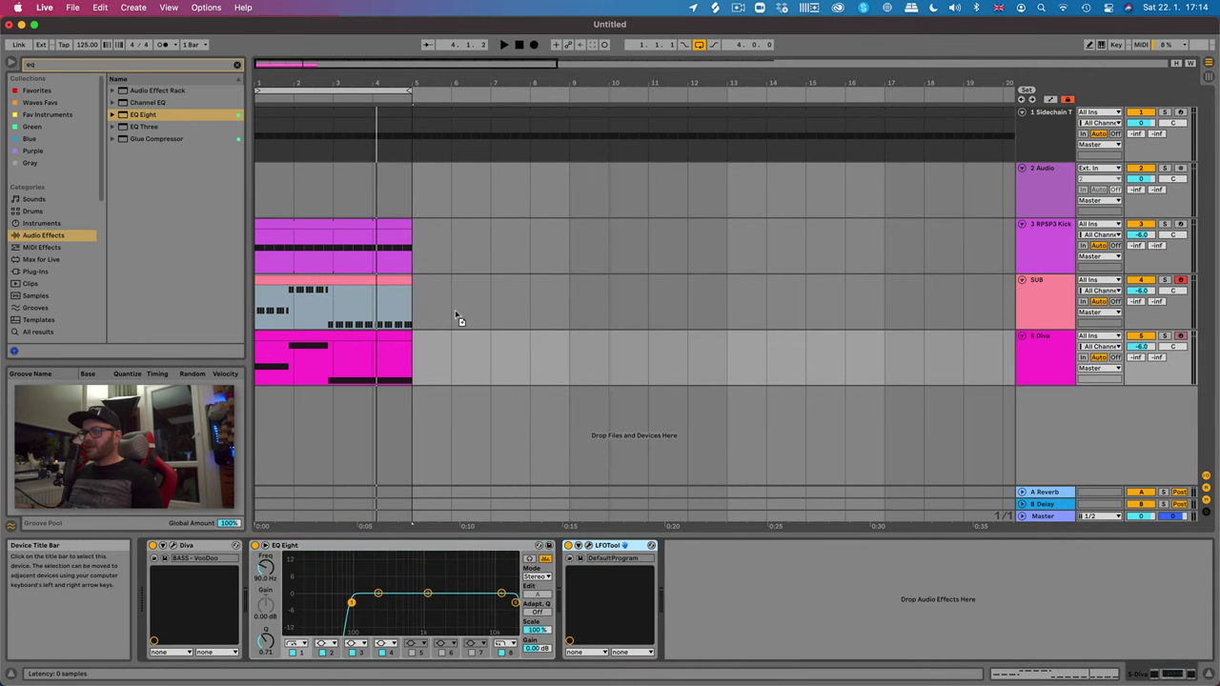
pyautogui.click(474, 326)
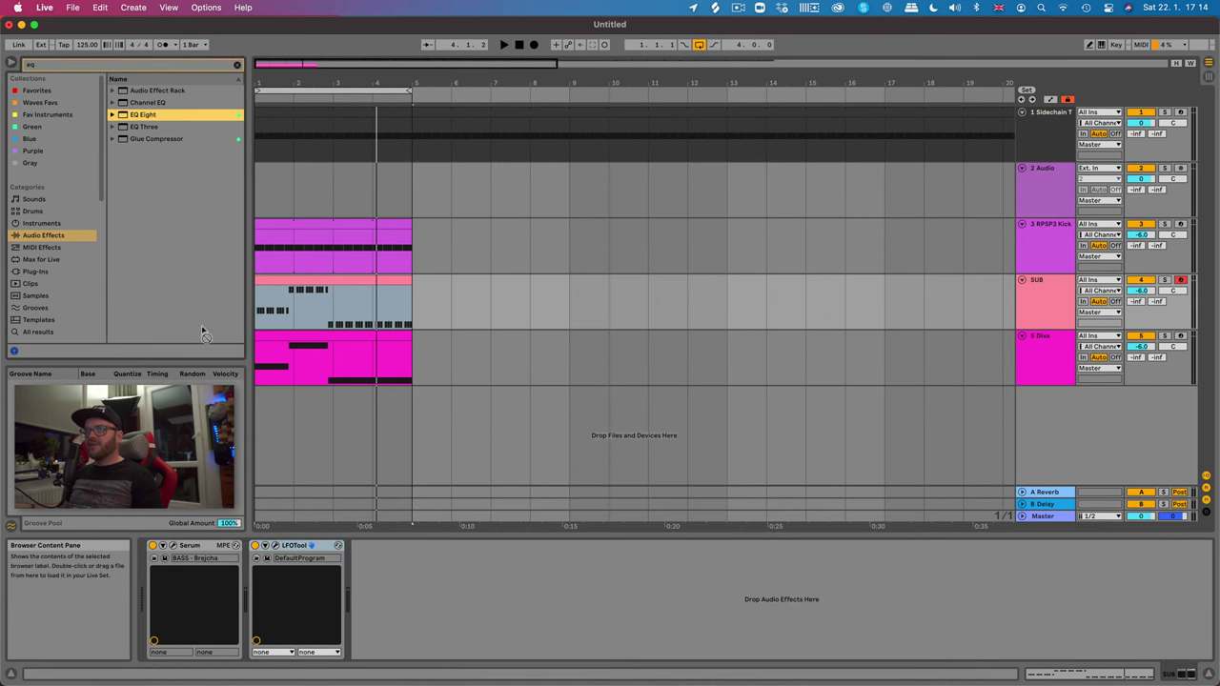
pyautogui.moveTo(262, 601); pyautogui.dragTo(265, 608)
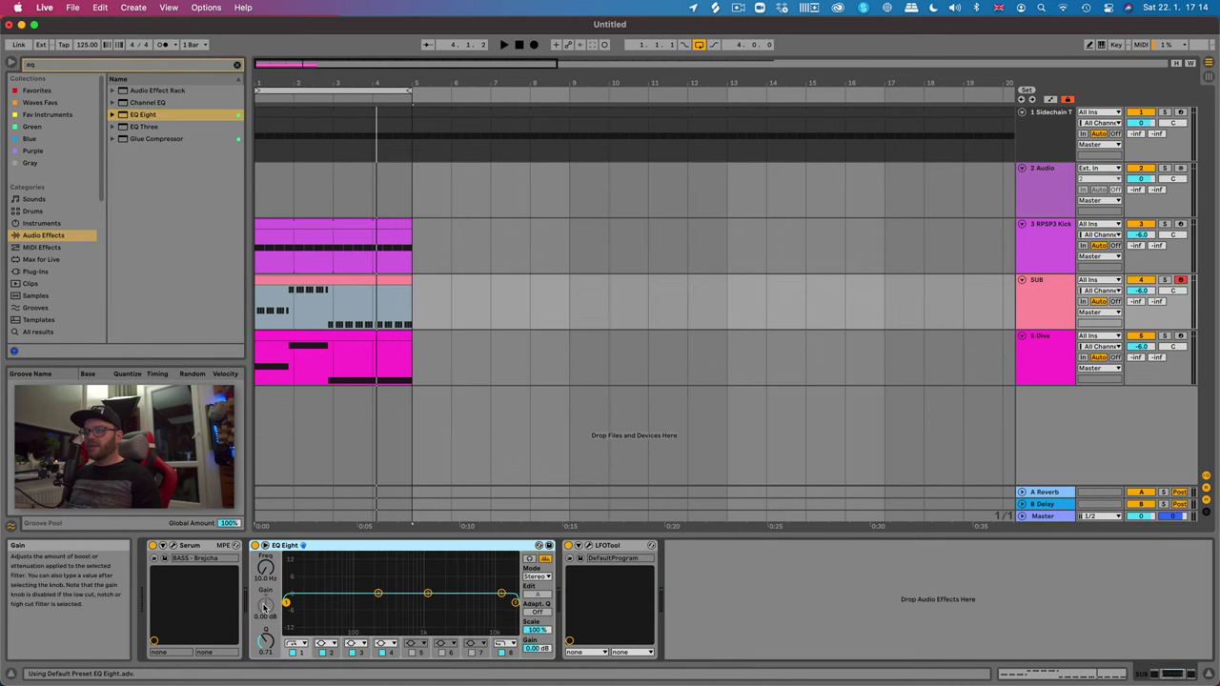
# - Add EQ Eight to the RPSP3 Kick track, set its band 1 to a low cut and switch off band 8
pyautogui.click(353, 223)
pyautogui.moveTo(736, 636); pyautogui.dragTo(736, 631)
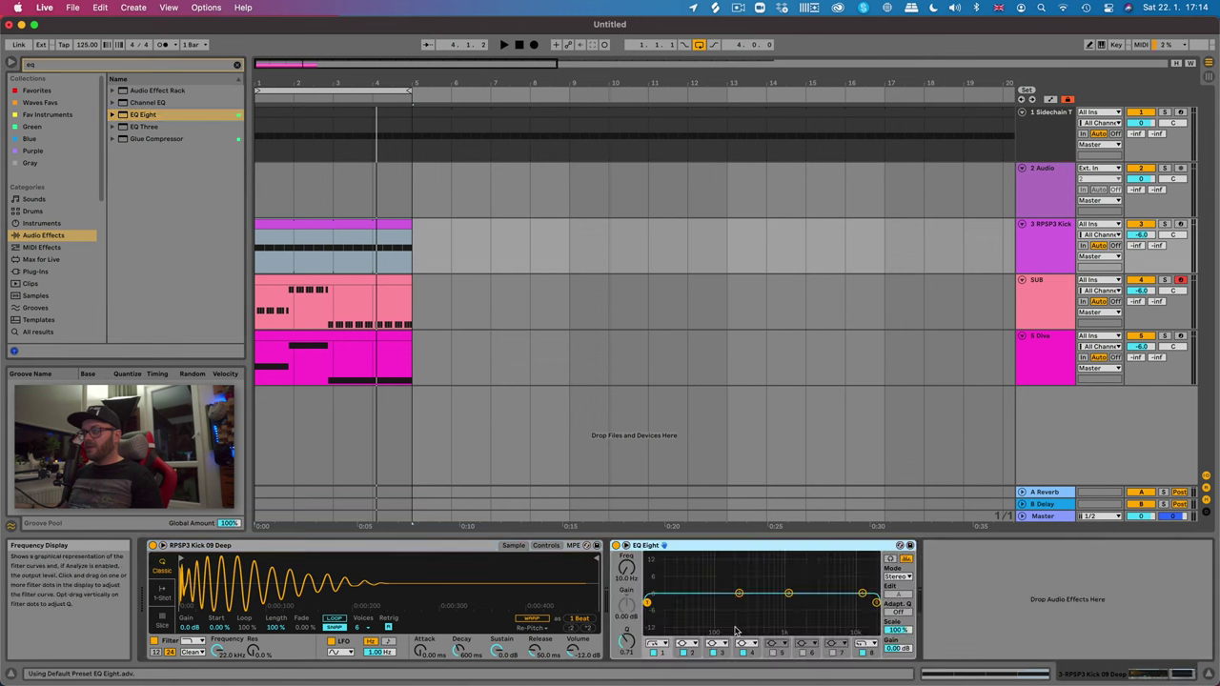
pyautogui.click(658, 644)
pyautogui.click(654, 578)
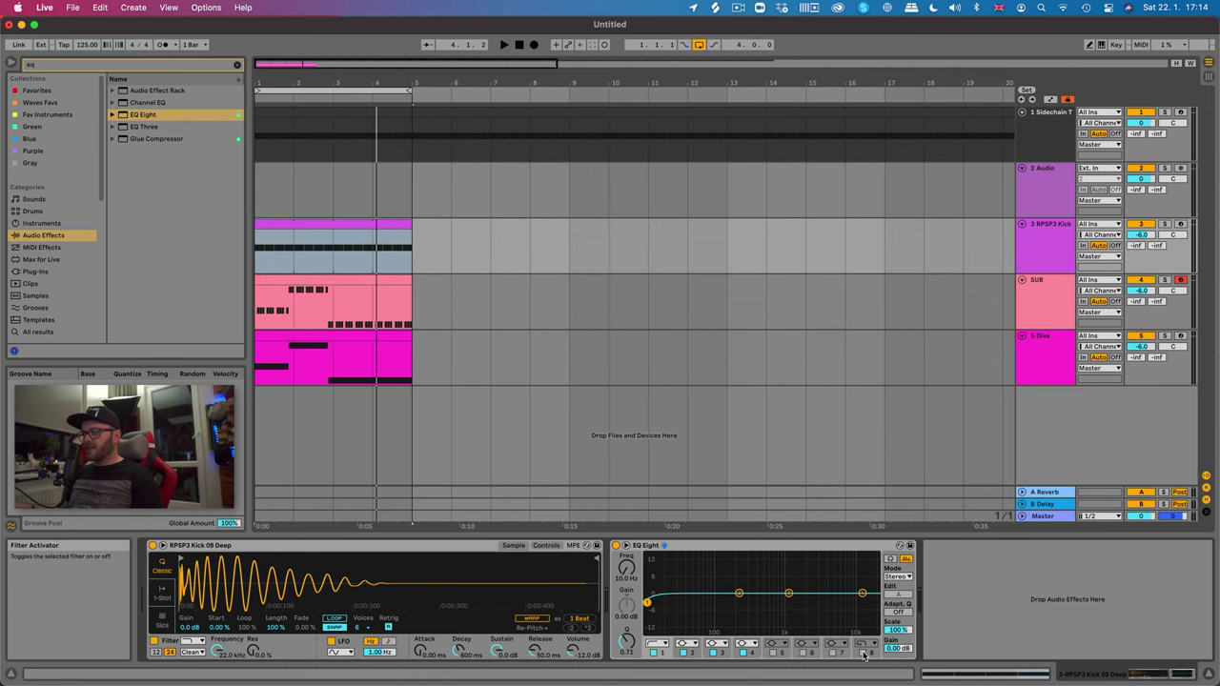
# - Set band 1 of the SUB track's EQ Eight to a low cut at 40.0 Hz
pyautogui.click(1047, 301)
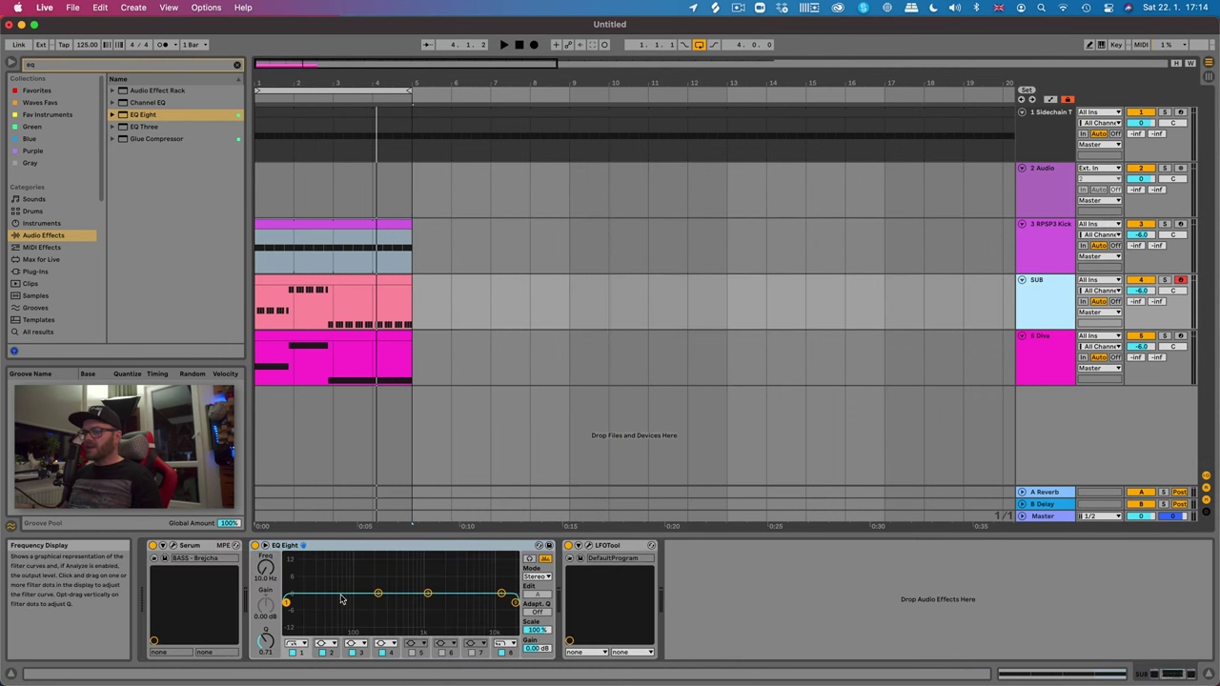
pyautogui.click(266, 569)
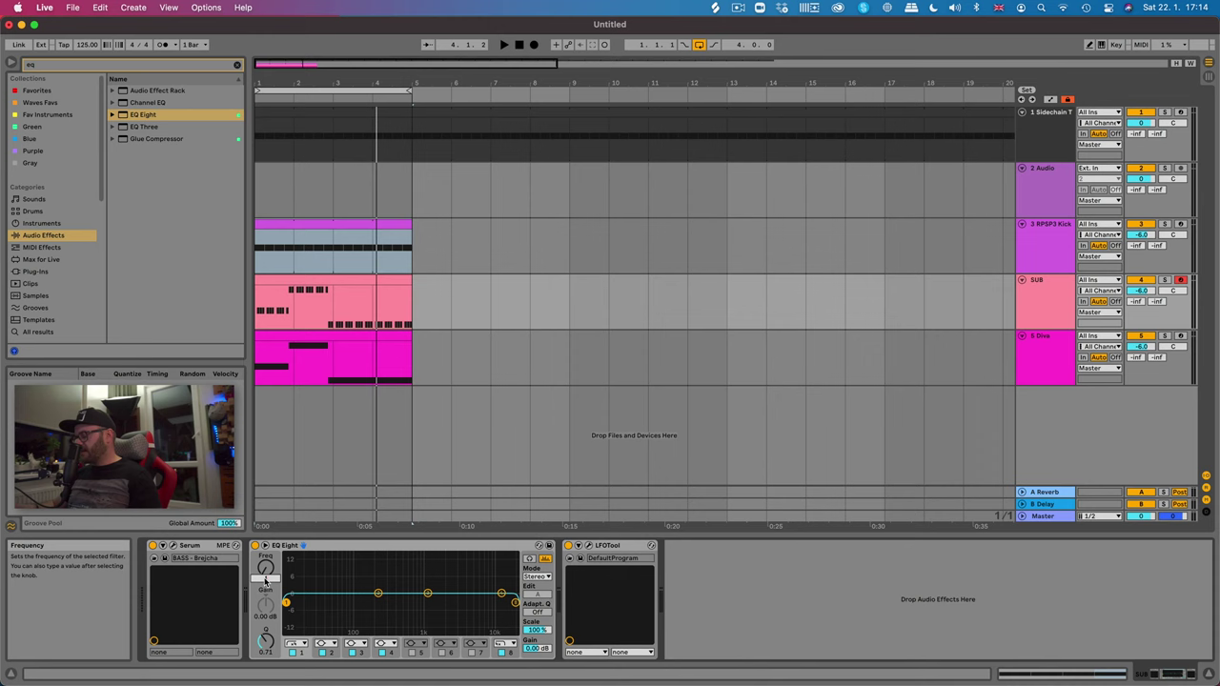
pyautogui.click(300, 645)
pyautogui.click(294, 585)
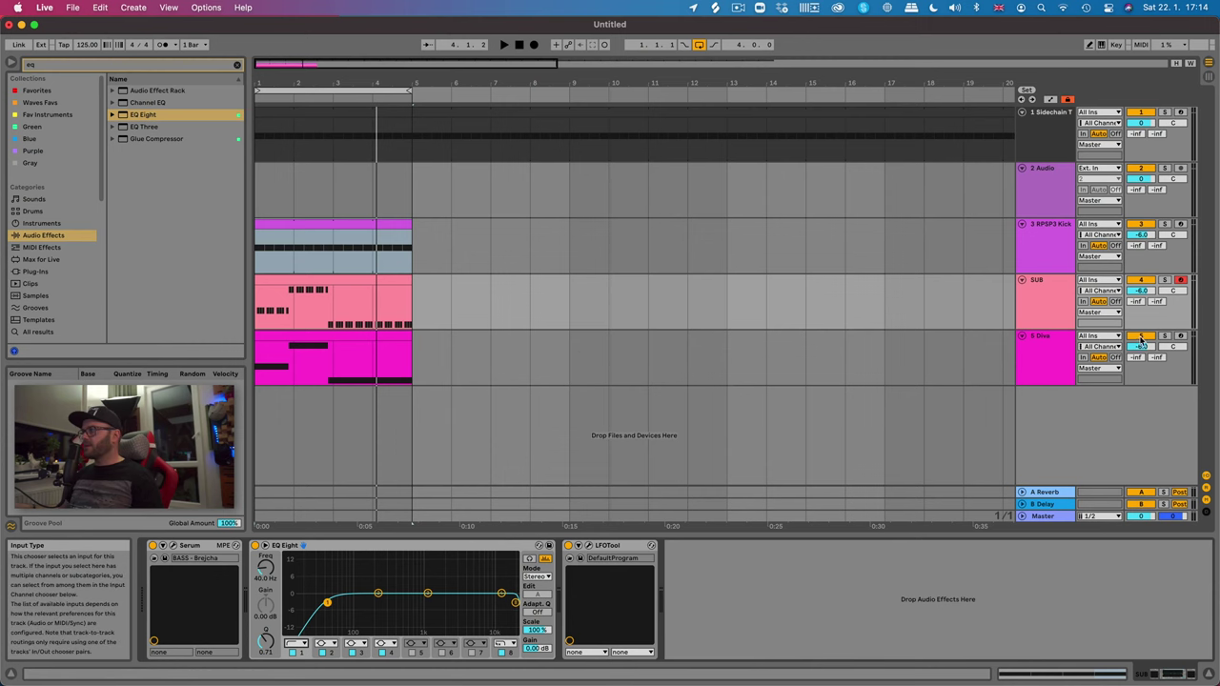
# - Mute the Diva track and play the loop with only kick and sub
pyautogui.press('space')
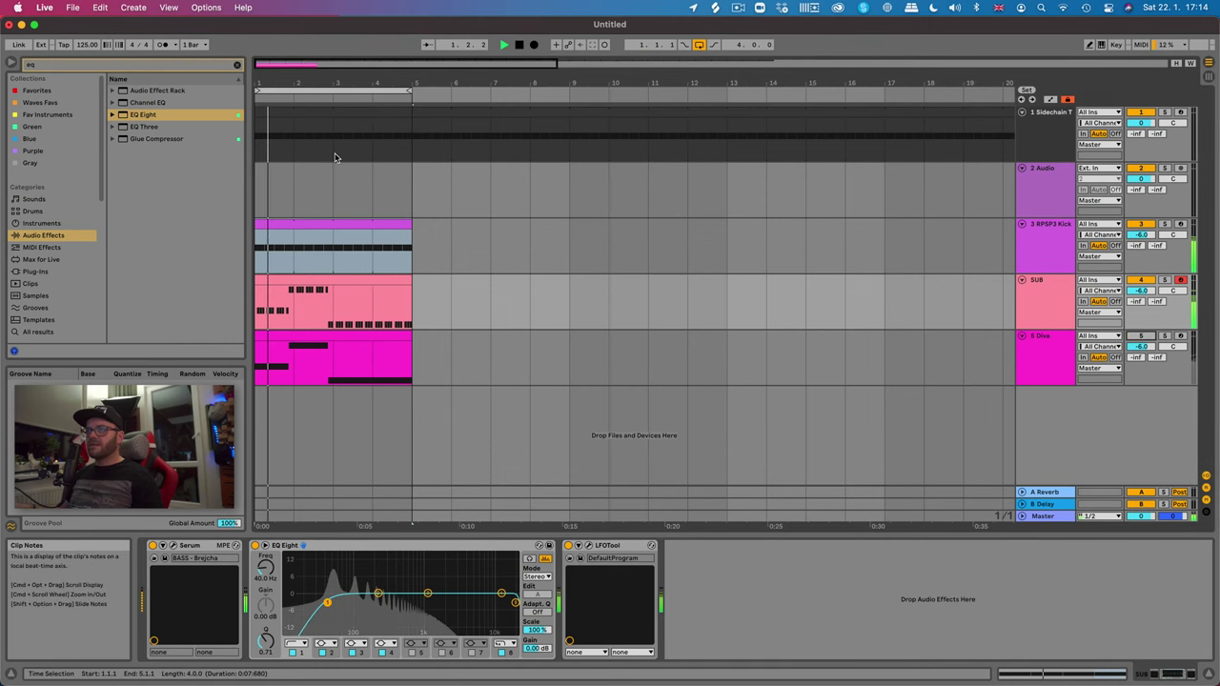
pyautogui.moveTo(286, 86); pyautogui.dragTo(300, 63)
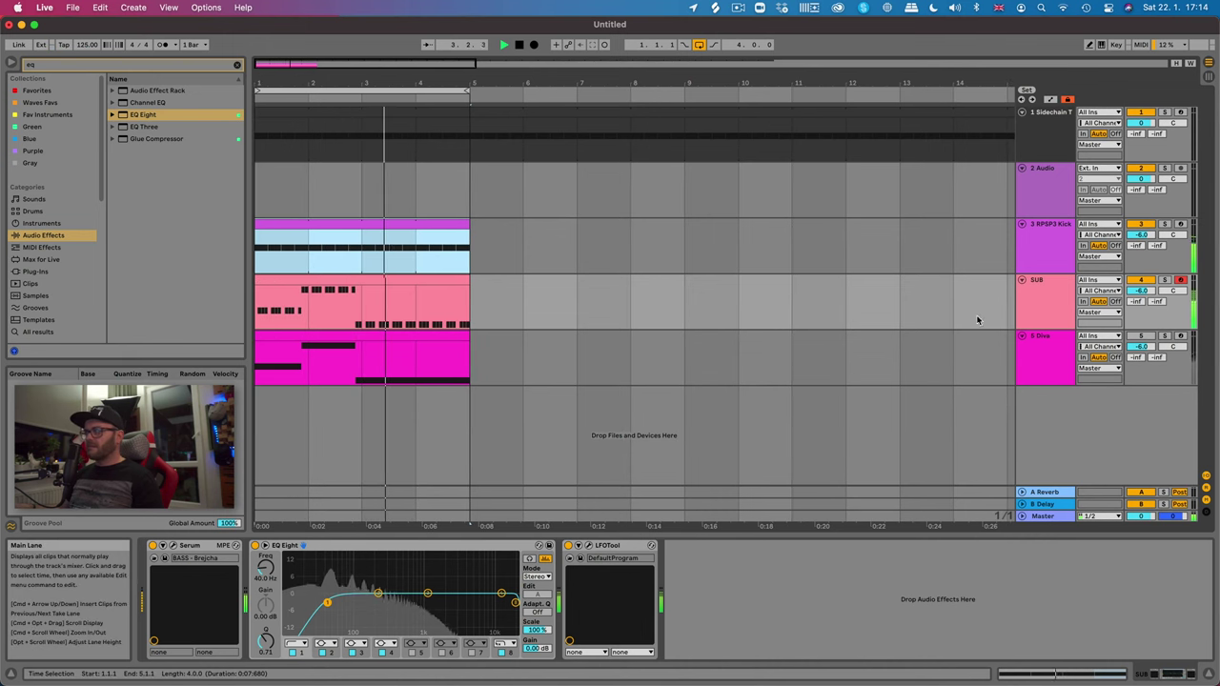
pyautogui.press('space')
# - Lower the start and end points of the SUB track's LFOTool curve to the bottom and check it during playback
pyautogui.click(1041, 302)
pyautogui.click(587, 545)
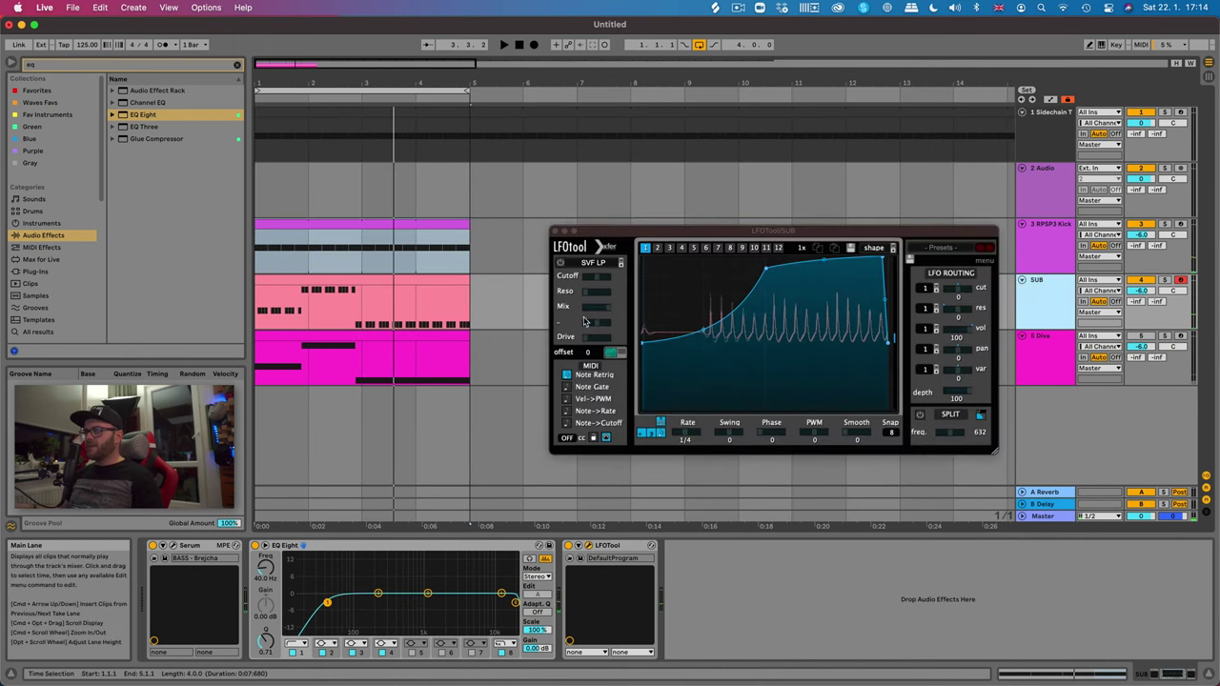
pyautogui.moveTo(645, 347); pyautogui.dragTo(635, 454)
pyautogui.press('space')
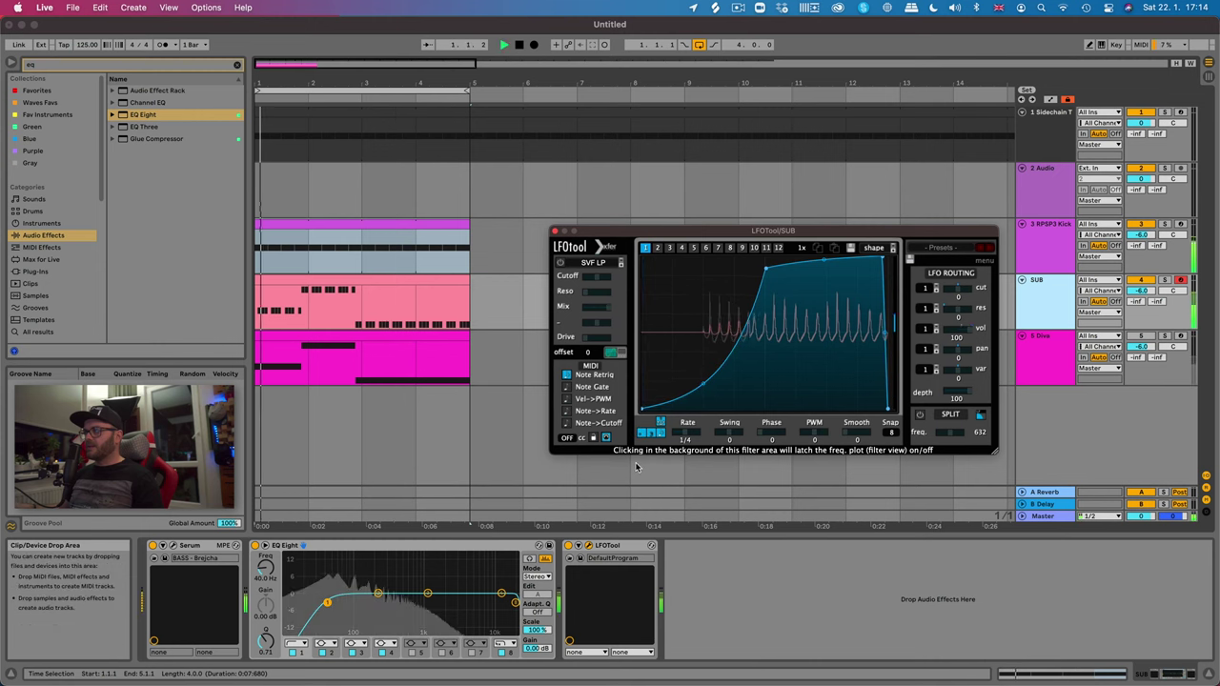
pyautogui.click(555, 231)
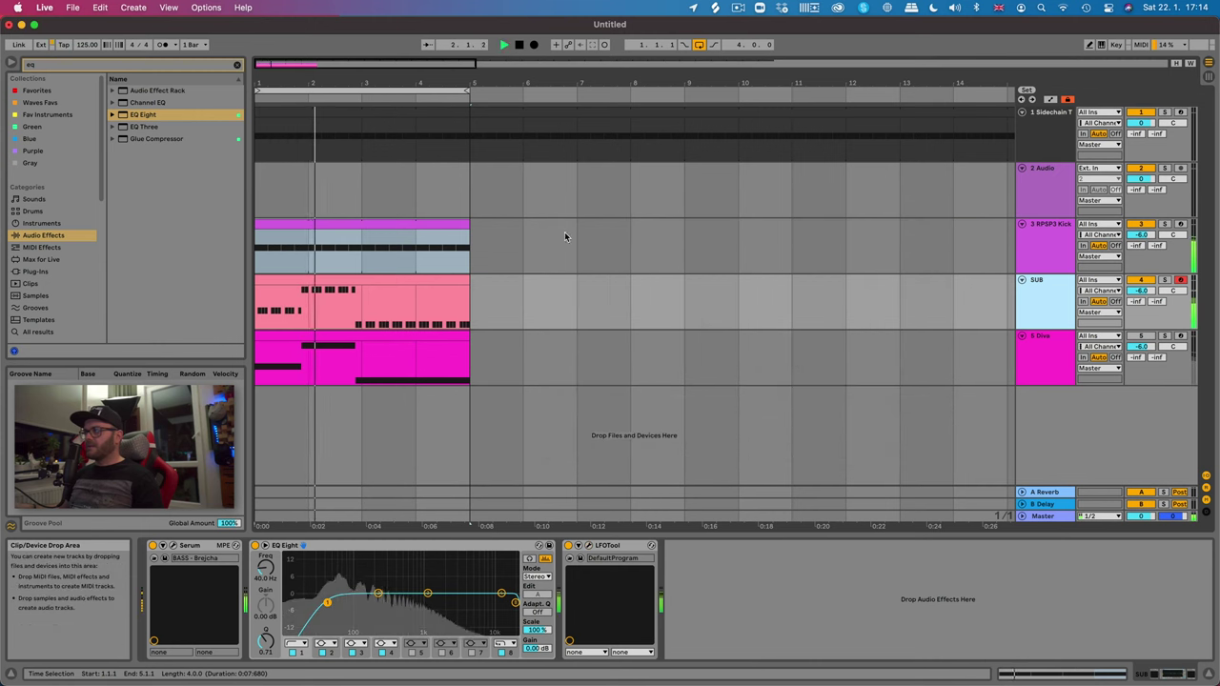
# - Group the RPSP3 Kick and SUB tracks together
pyautogui.click(1053, 192)
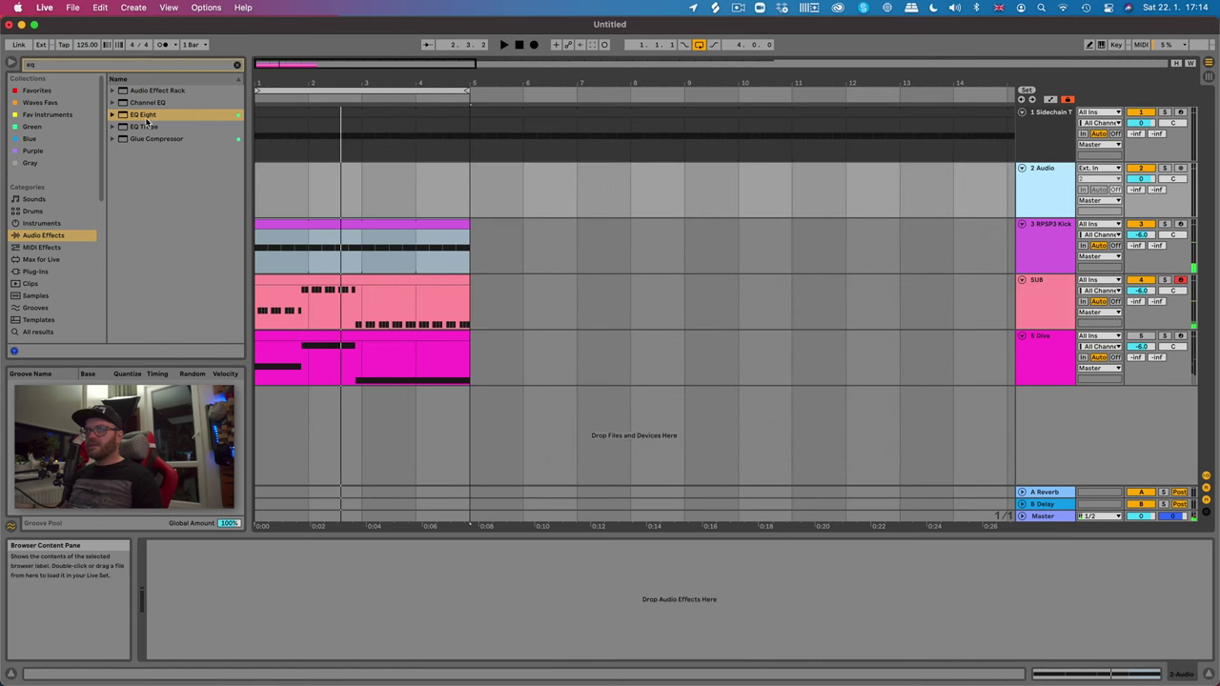
pyautogui.click(1057, 249)
pyautogui.click(1039, 298)
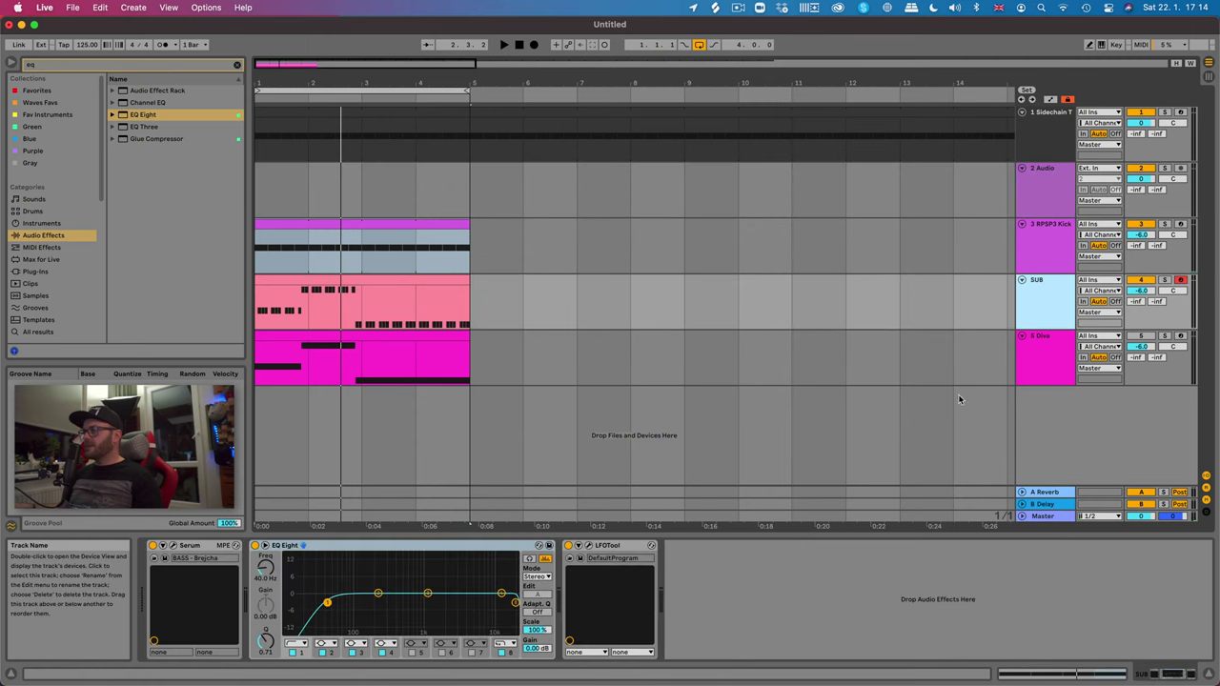
pyautogui.keyDown('shift'); pyautogui.click(1041, 243); pyautogui.keyUp('shift')
pyautogui.rightClick(1047, 241)
pyautogui.click(1078, 362)
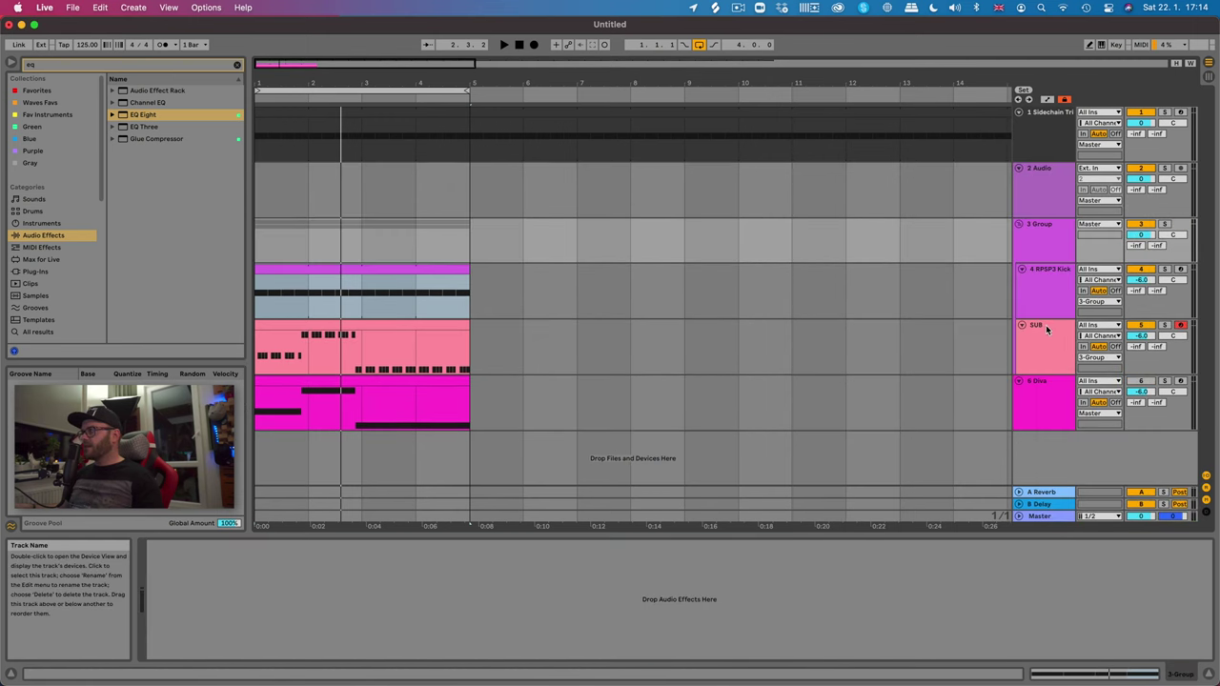
# - Copy LFOTool from the SUB track to the new group, load the OSC Visualizer shape and set its depth to 0
pyautogui.click(1048, 353)
pyautogui.click(615, 547)
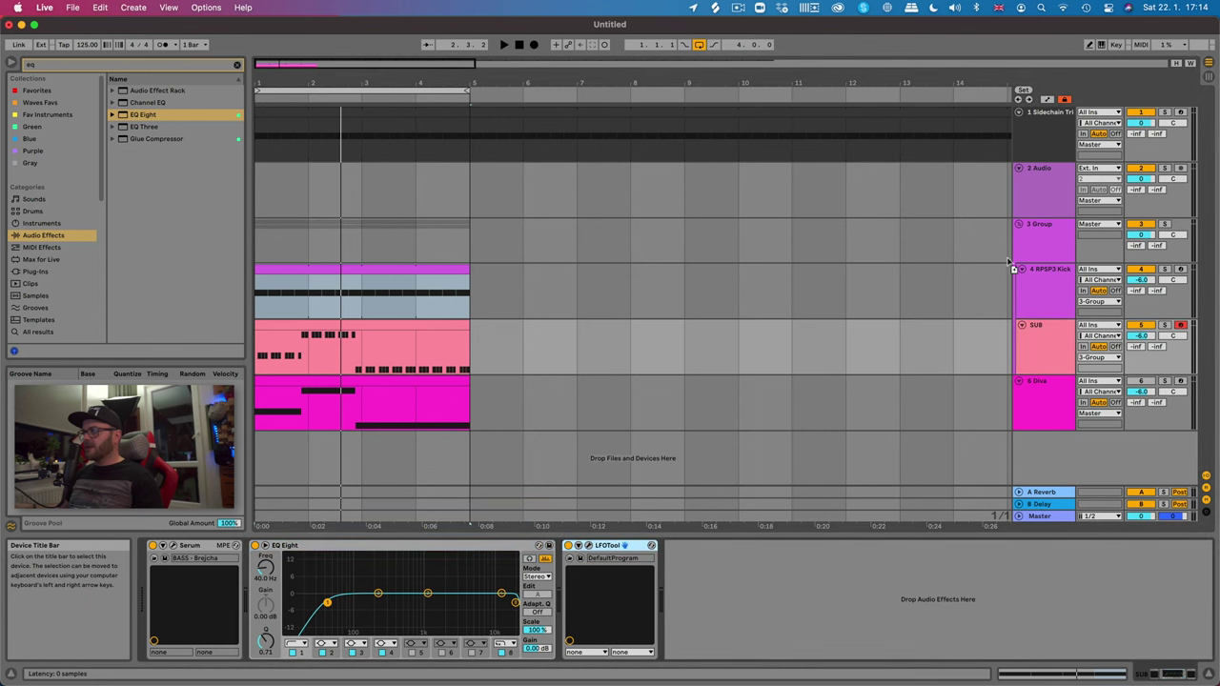
pyautogui.click(1046, 246)
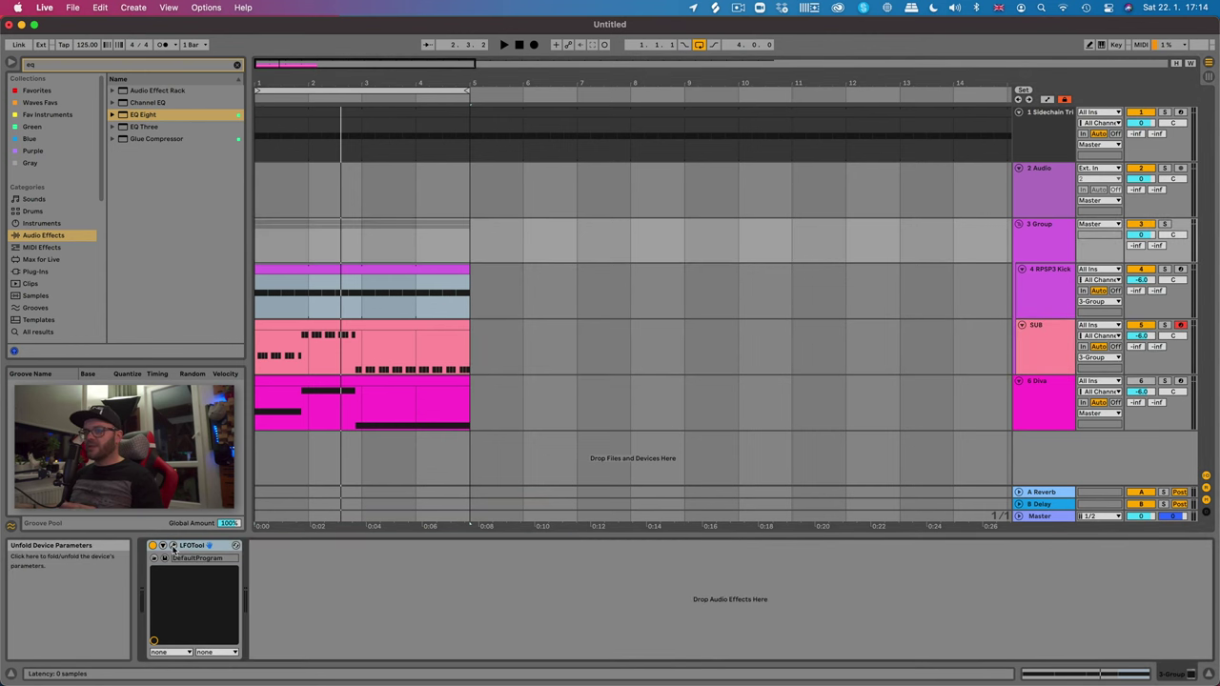
pyautogui.click(209, 546)
pyautogui.click(873, 248)
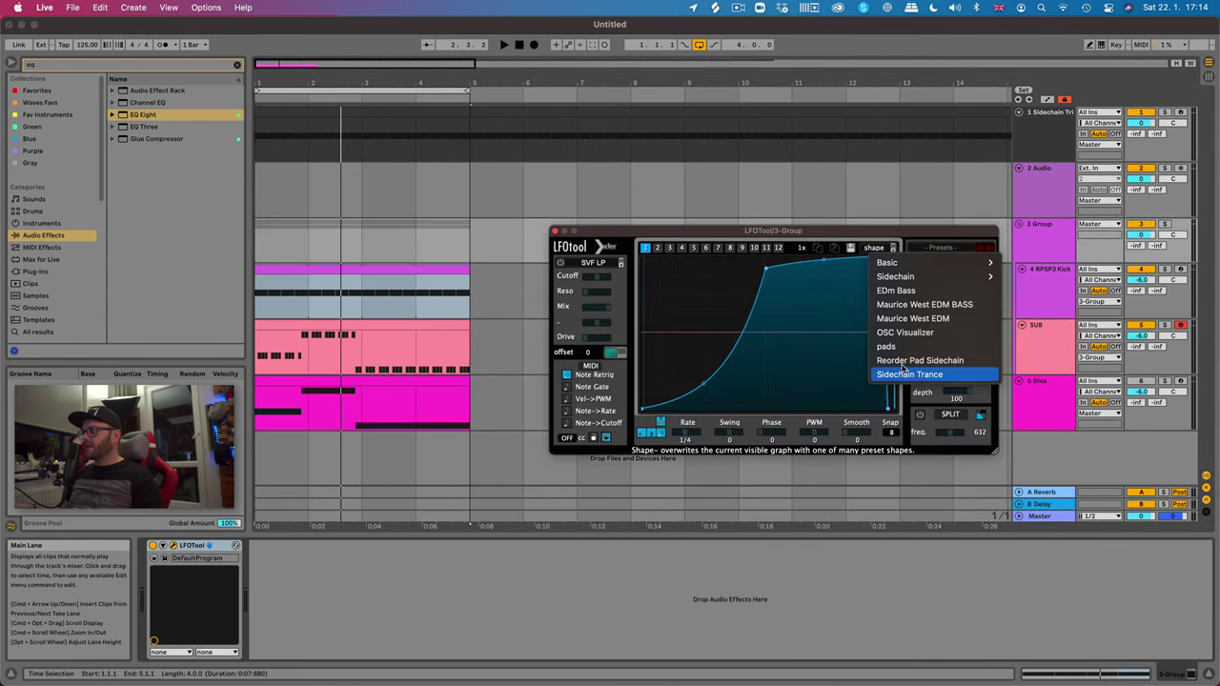
pyautogui.click(901, 333)
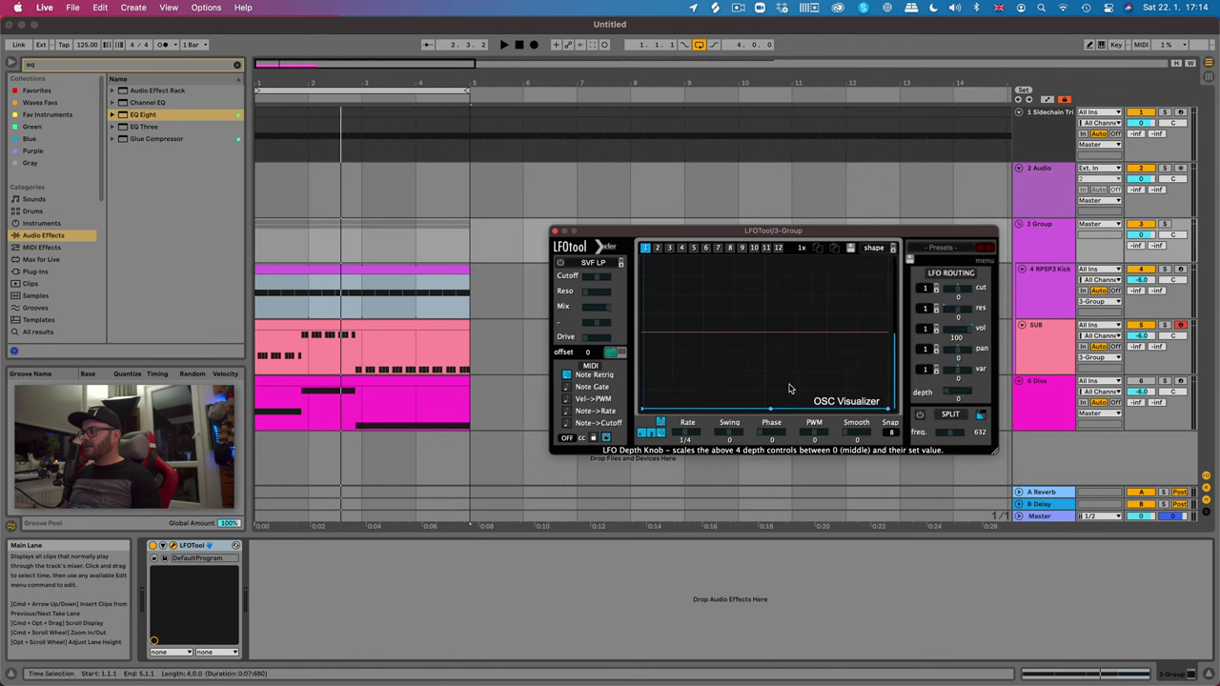
# - Play the loop through the group's visualizer and set the SUB track volume to -9.0 dB
pyautogui.press('space')
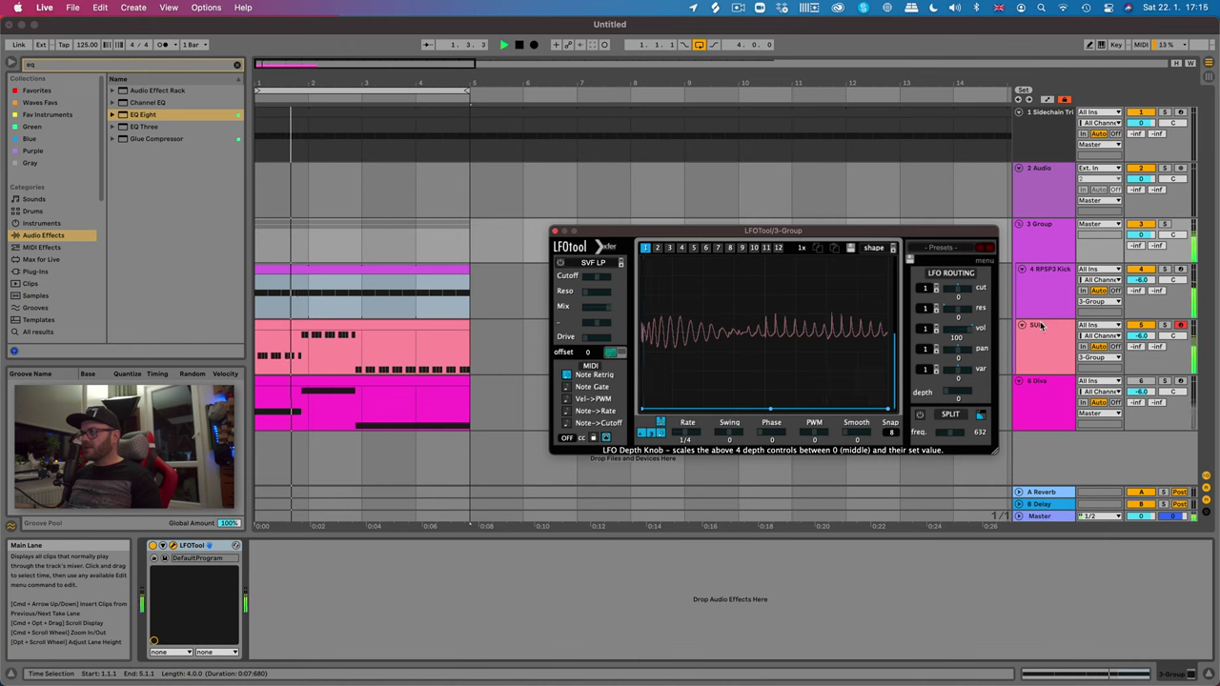
pyautogui.click(1146, 337)
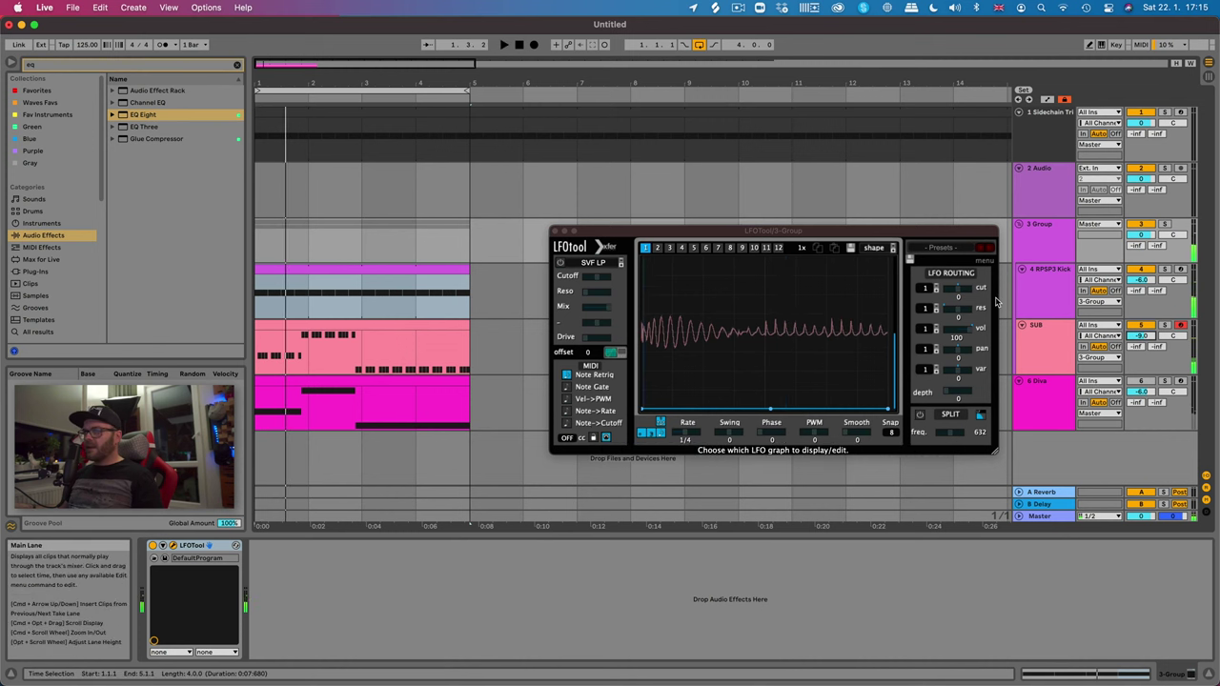
# - Open Serum on the SUB track beside the group's LFOTool and adjust its Filter macro during playback
pyautogui.click(1045, 345)
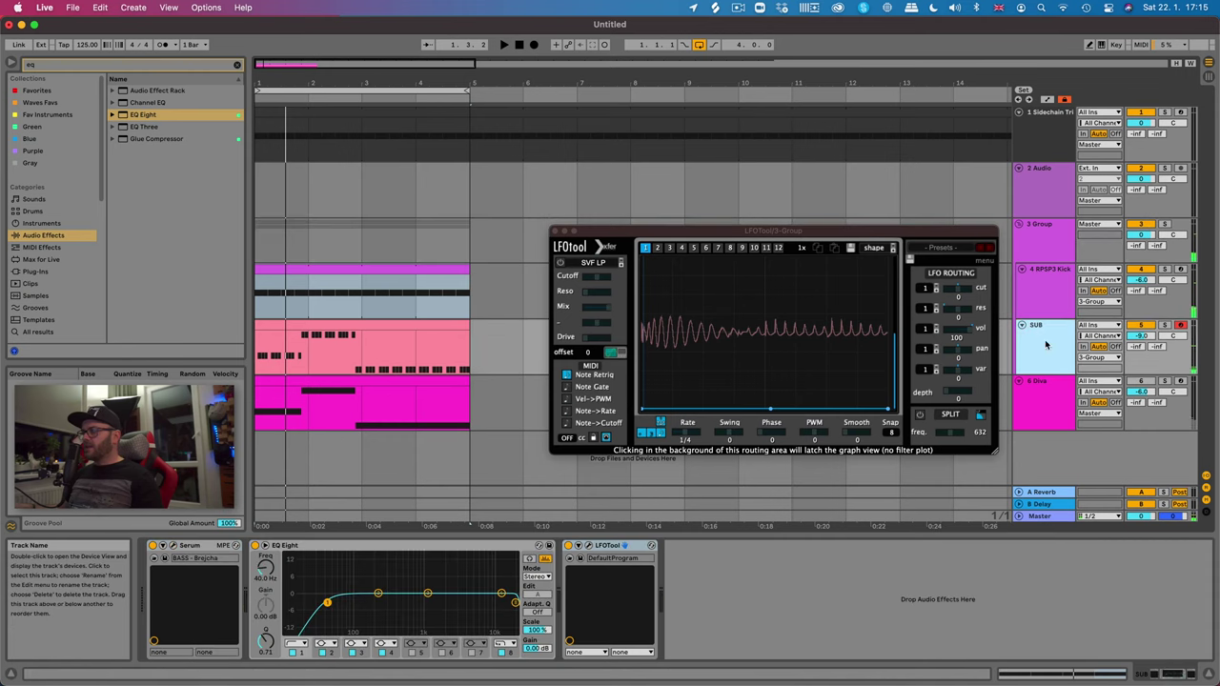
pyautogui.click(176, 546)
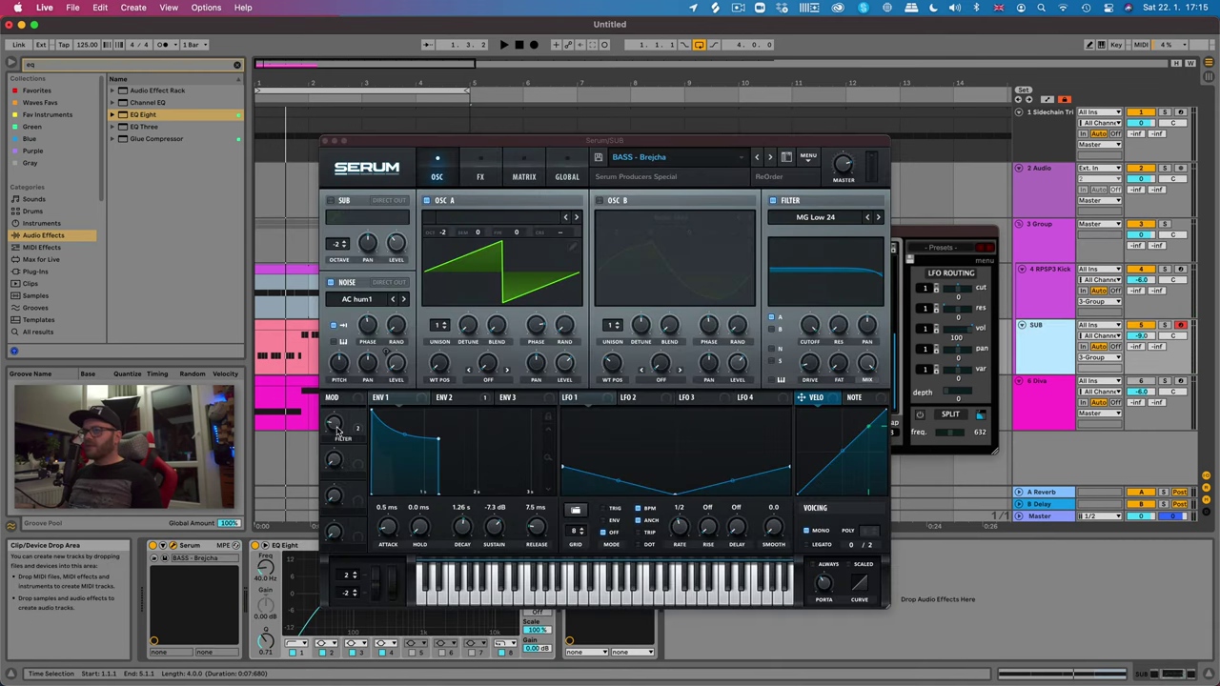
pyautogui.moveTo(429, 148); pyautogui.dragTo(893, 224)
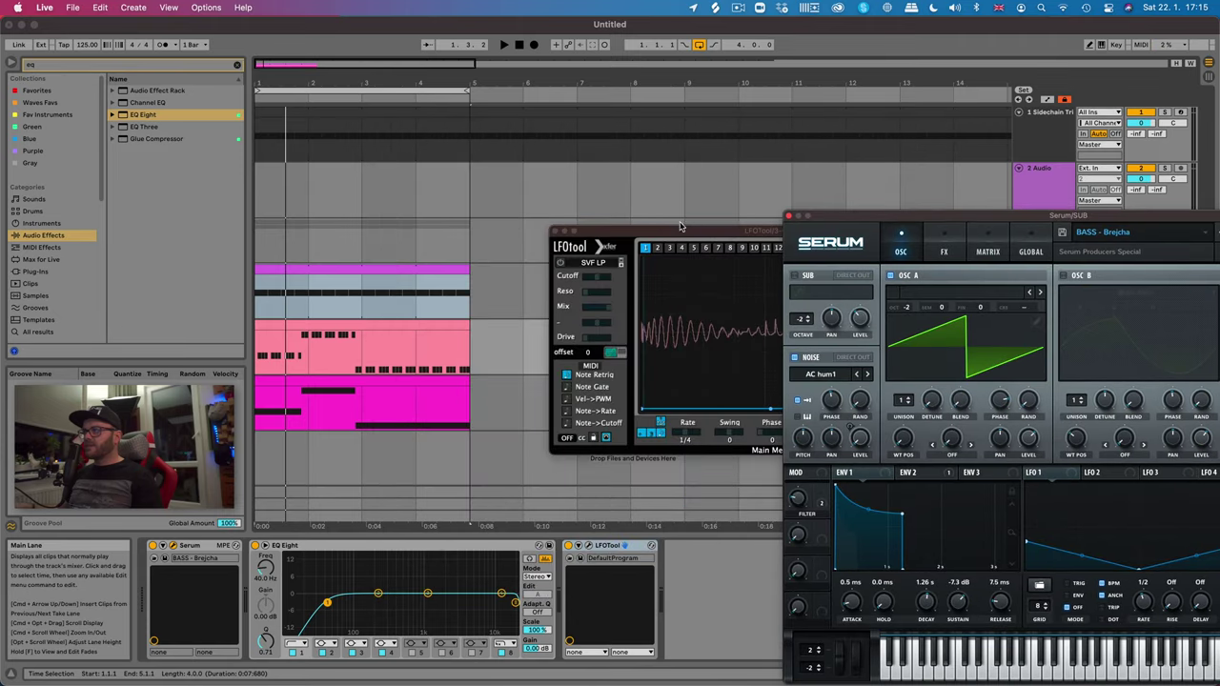
pyautogui.moveTo(681, 232); pyautogui.dragTo(405, 58)
pyautogui.press('space')
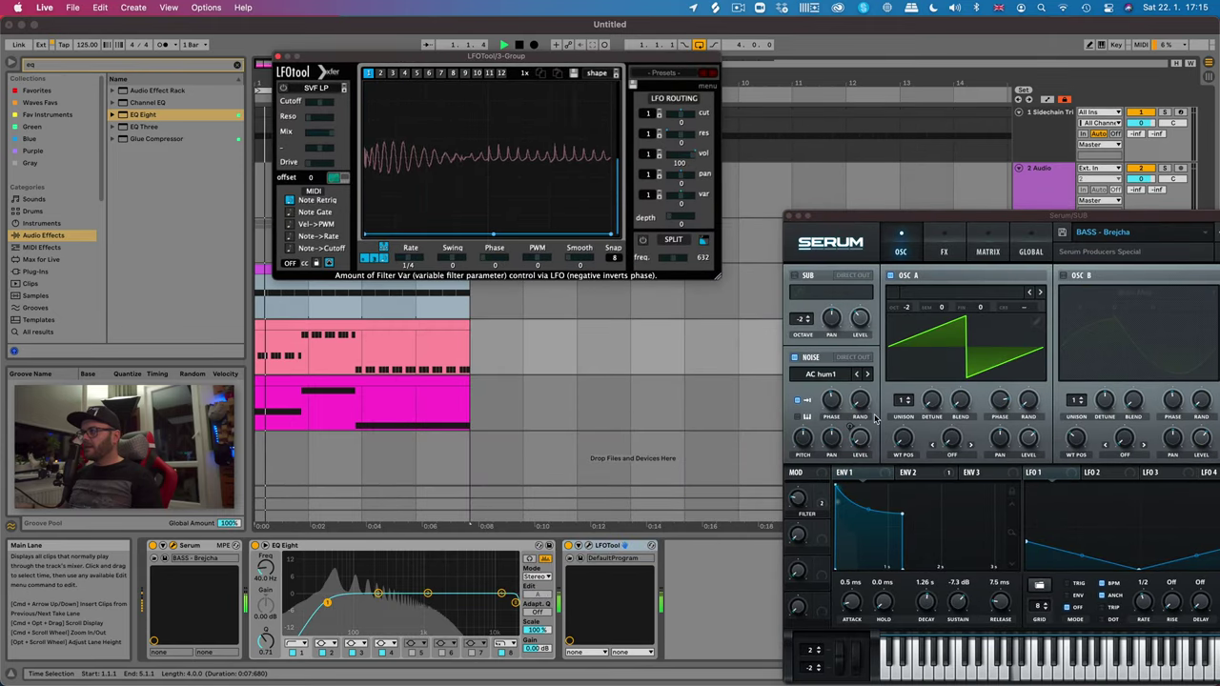
pyautogui.click(800, 504)
pyautogui.moveTo(802, 508); pyautogui.dragTo(803, 512)
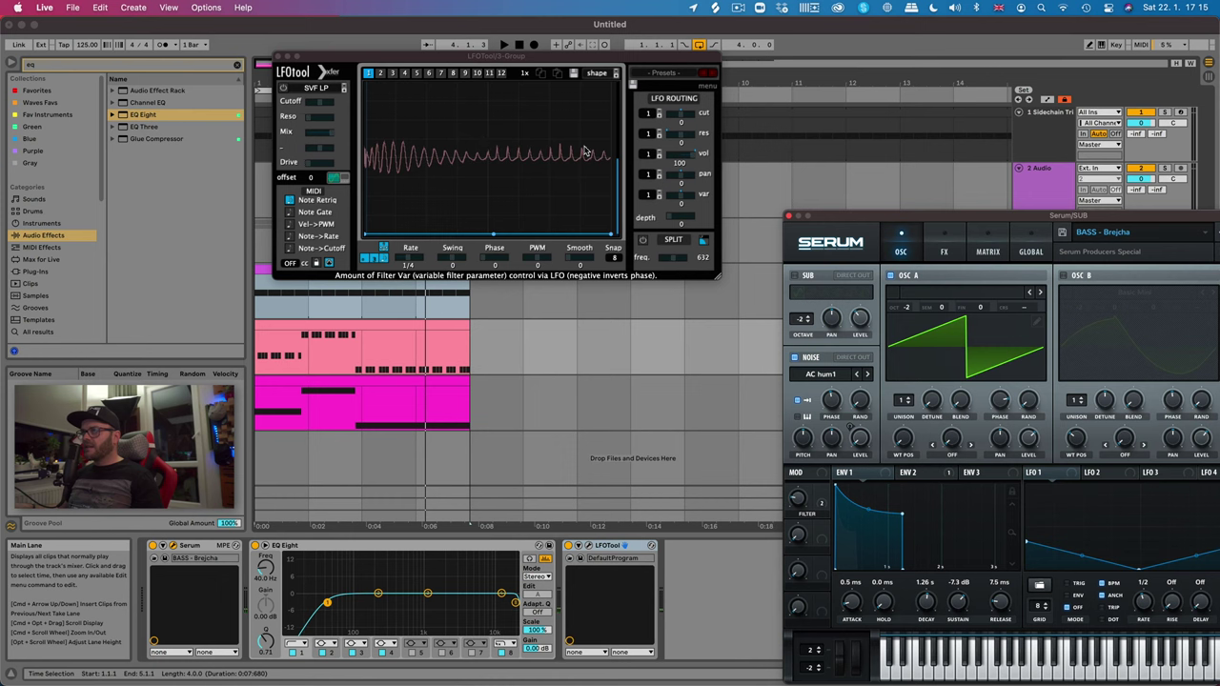
# - In Serum, set the Env 1 sustain to -0.5 dB and the Env 2 sustain to 60.14%, listening to the loop
pyautogui.moveTo(967, 588); pyautogui.dragTo(967, 584)
pyautogui.press('space')
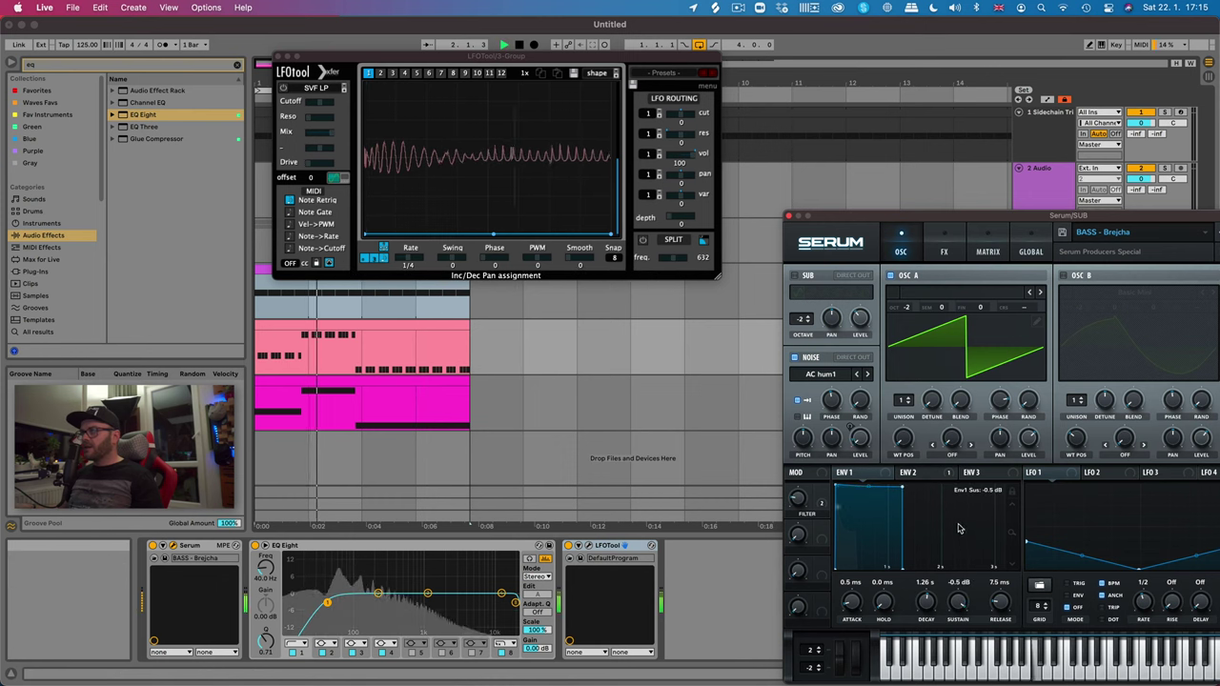
pyautogui.click(913, 473)
pyautogui.moveTo(960, 611); pyautogui.dragTo(960, 591)
pyautogui.press('space')
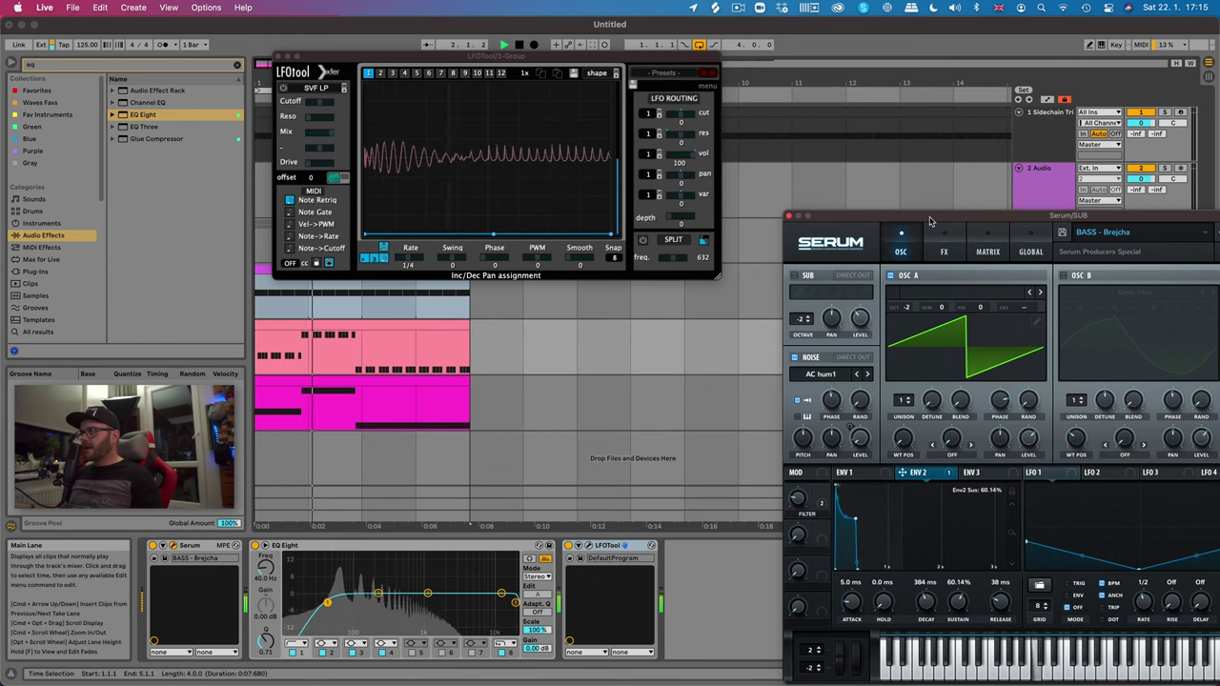
# - Close the Serum and LFOTool windows and show the Master track's devices
pyautogui.moveTo(930, 216); pyautogui.dragTo(868, 181)
pyautogui.moveTo(737, 472)
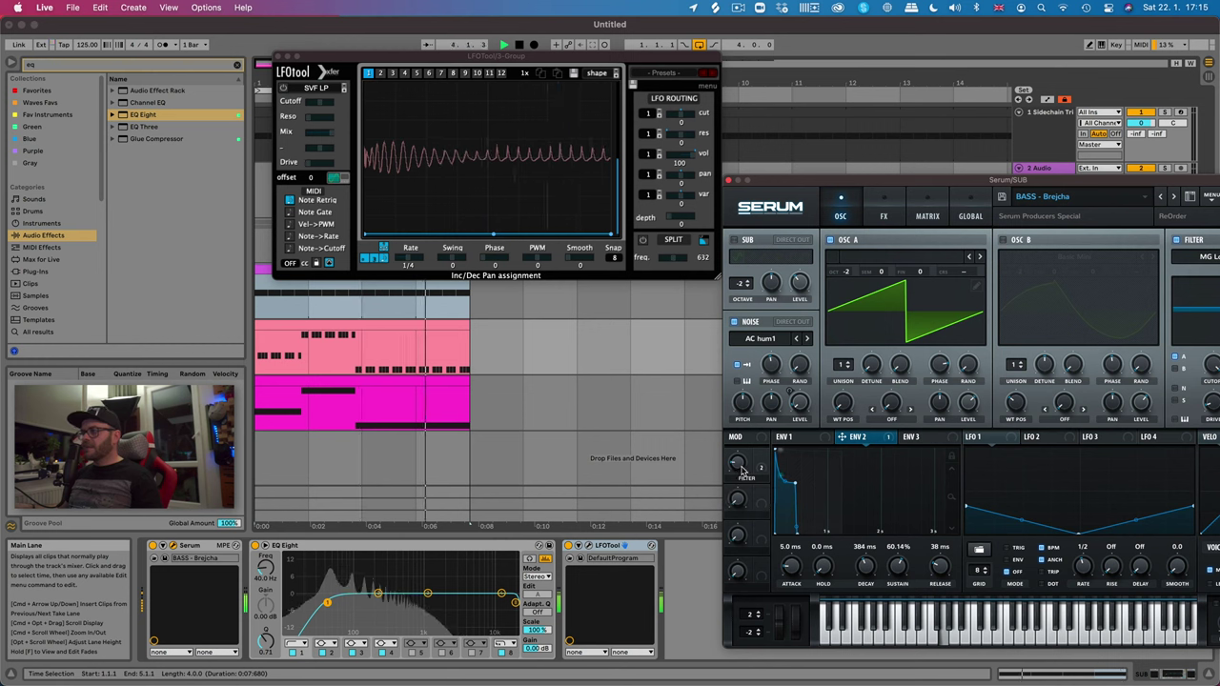
pyautogui.click(729, 180)
pyautogui.click(1040, 515)
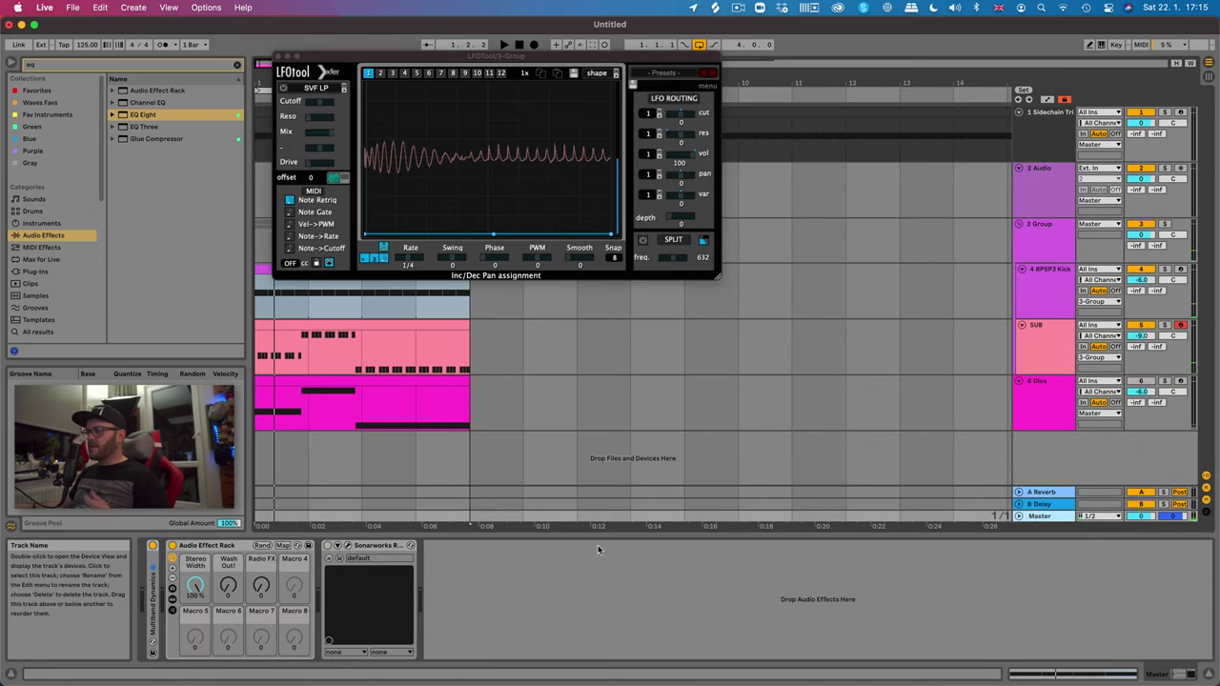
pyautogui.click(277, 58)
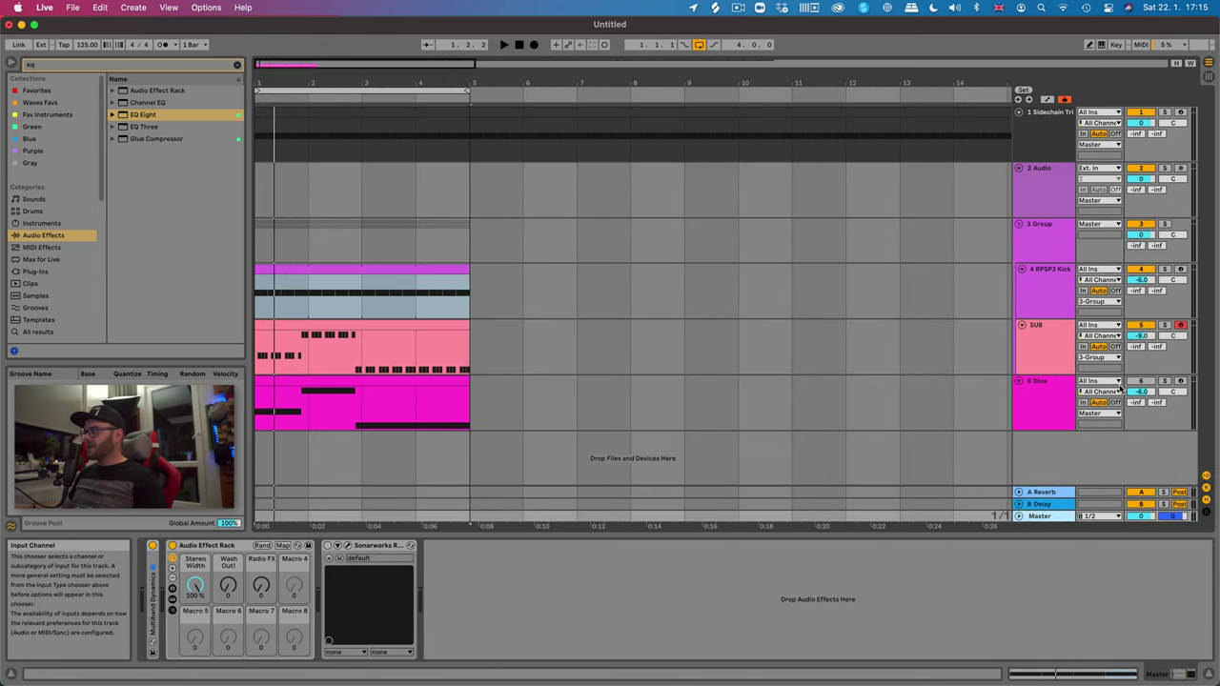
# - Unmute the Diva track, play the full loop and select the Diva track
pyautogui.press('space')
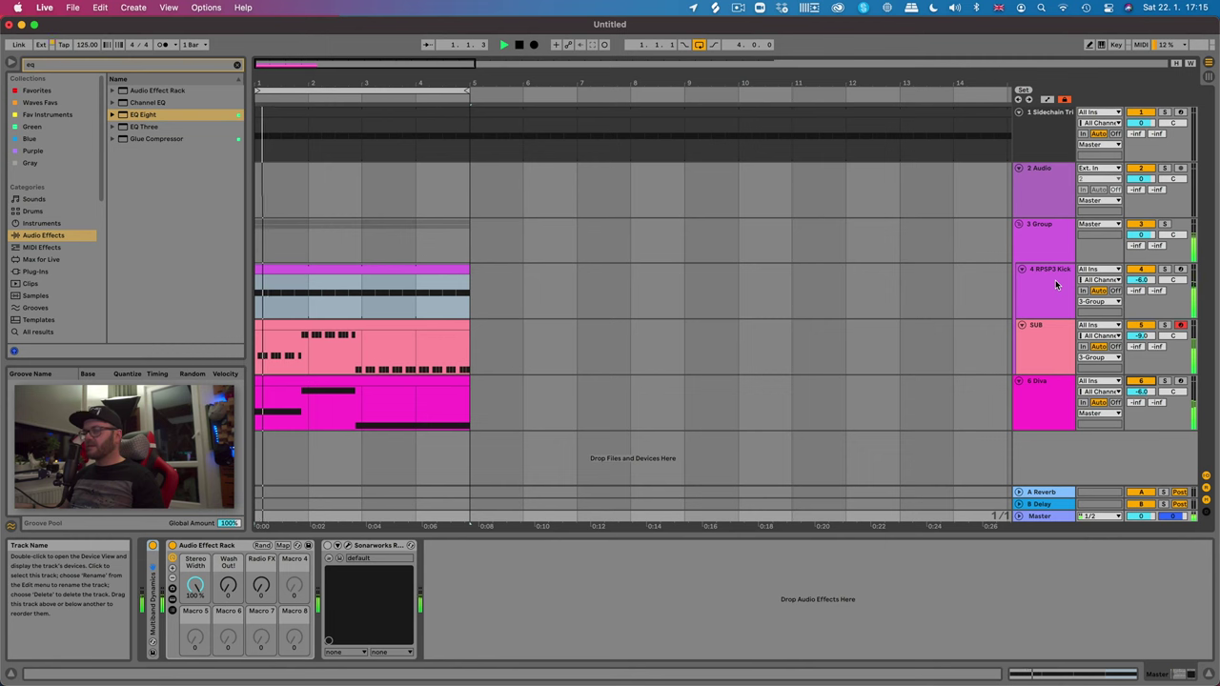
pyautogui.moveTo(268, 64); pyautogui.dragTo(271, 84)
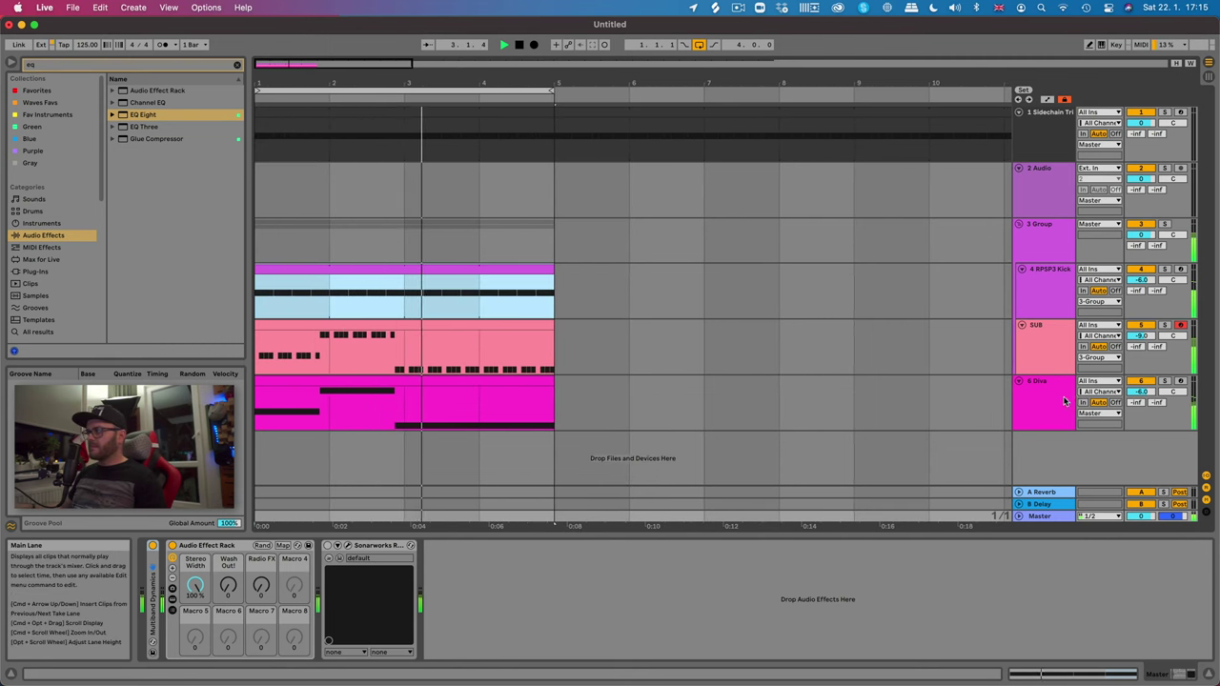
pyautogui.click(734, 403)
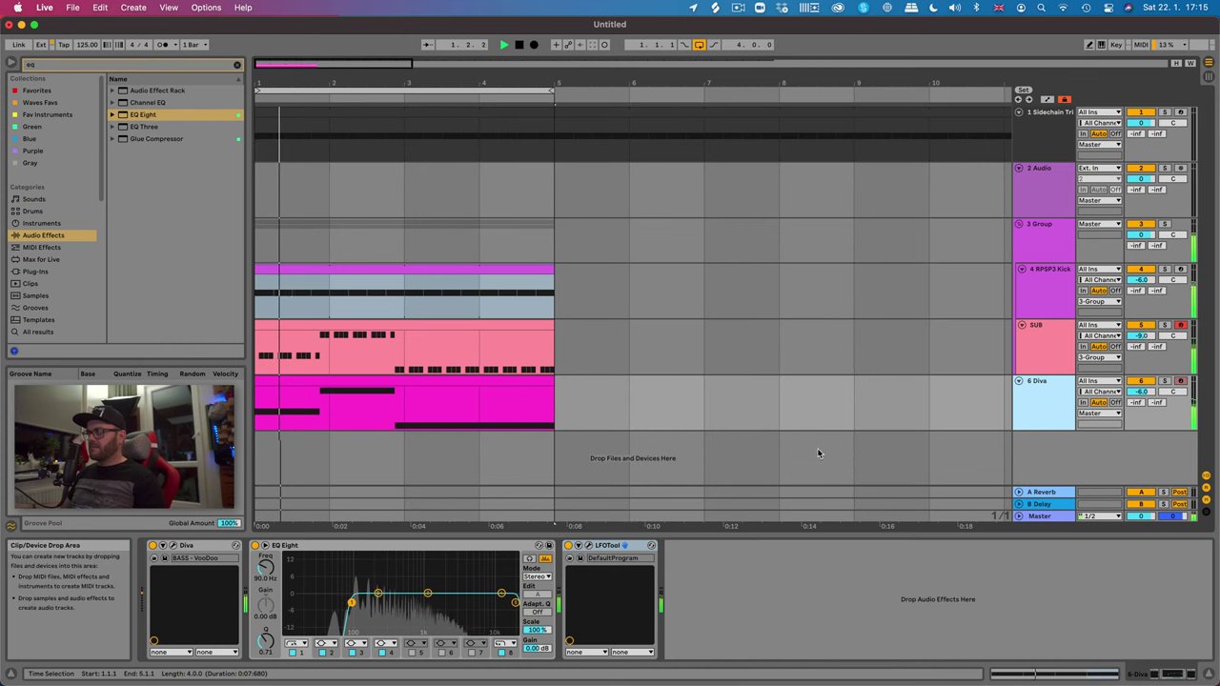
# - Open Diva, adjust the wet level of its Plate2 effect and play the loop to check it
pyautogui.click(424, 418)
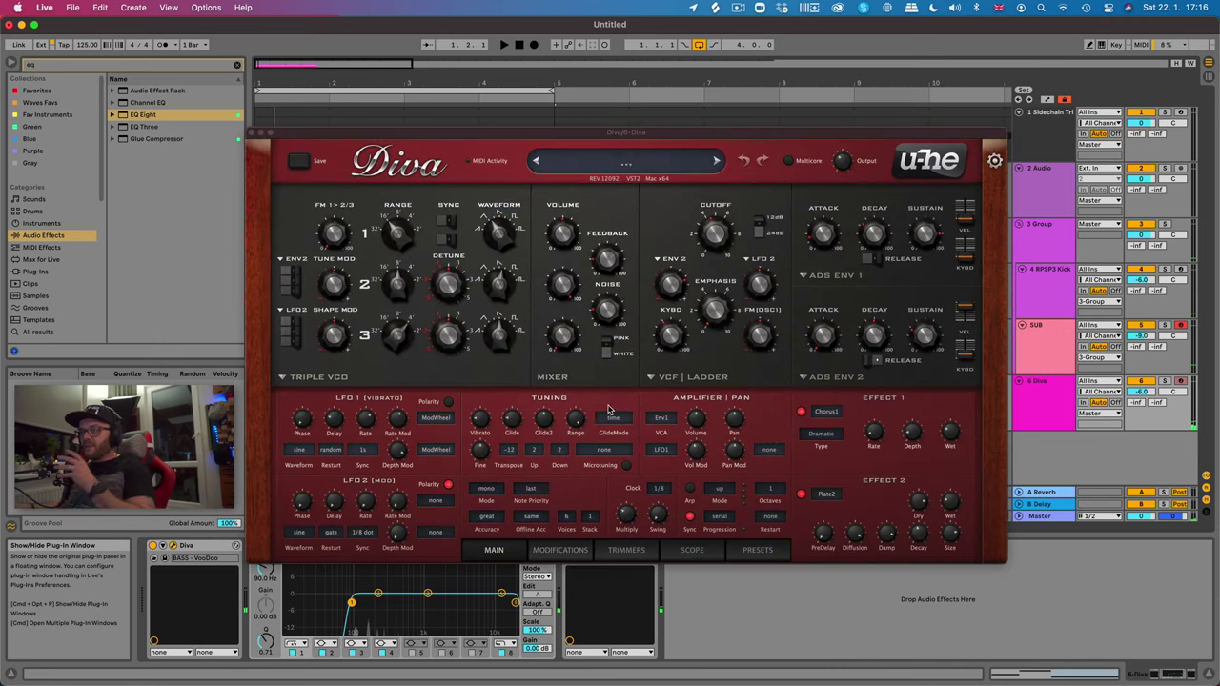
pyautogui.click(164, 558)
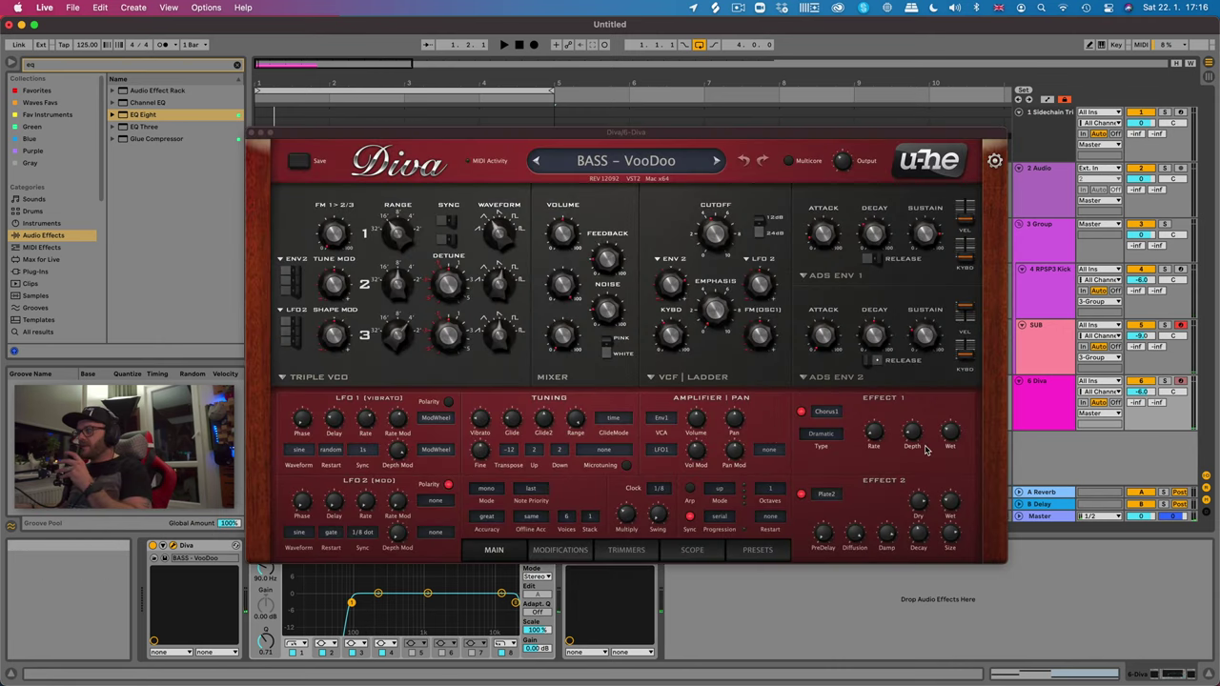
pyautogui.click(953, 516)
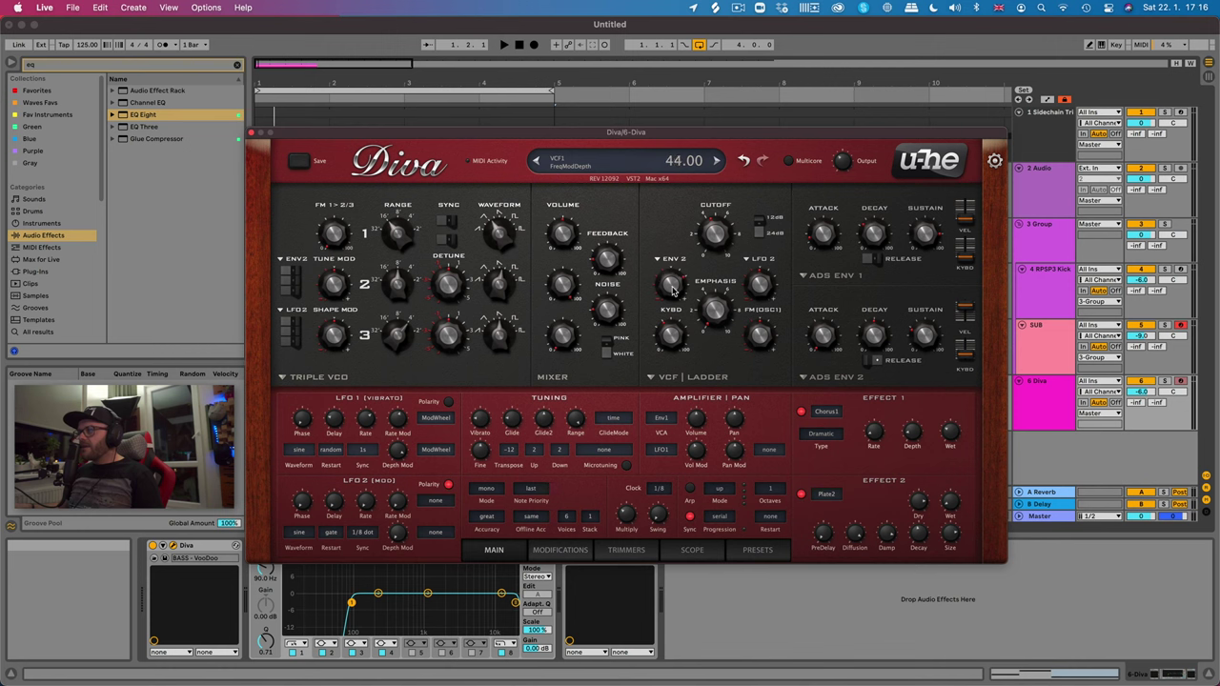
pyautogui.press('space')
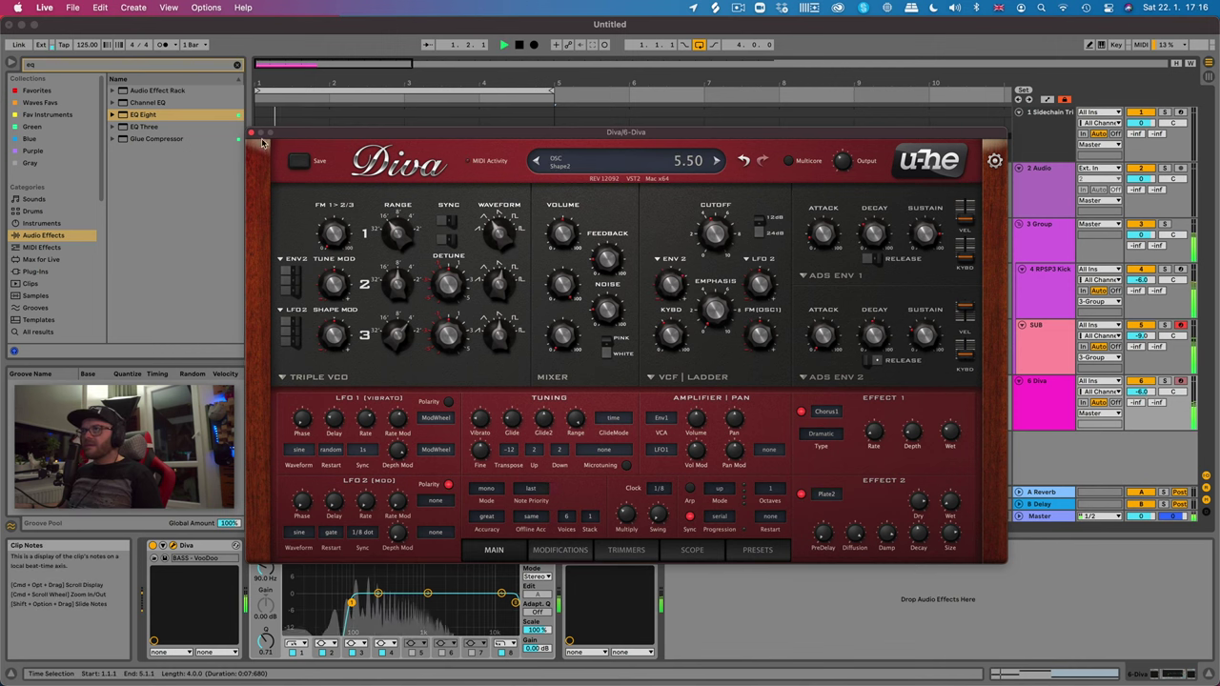
pyautogui.click(251, 133)
# - On the Diva track's EQ Eight, boost band 2 gently at 203 Hz and nudge the band 1 low cut slightly higher
pyautogui.moveTo(377, 594); pyautogui.dragTo(355, 603)
pyautogui.click(352, 603)
pyautogui.press('space')
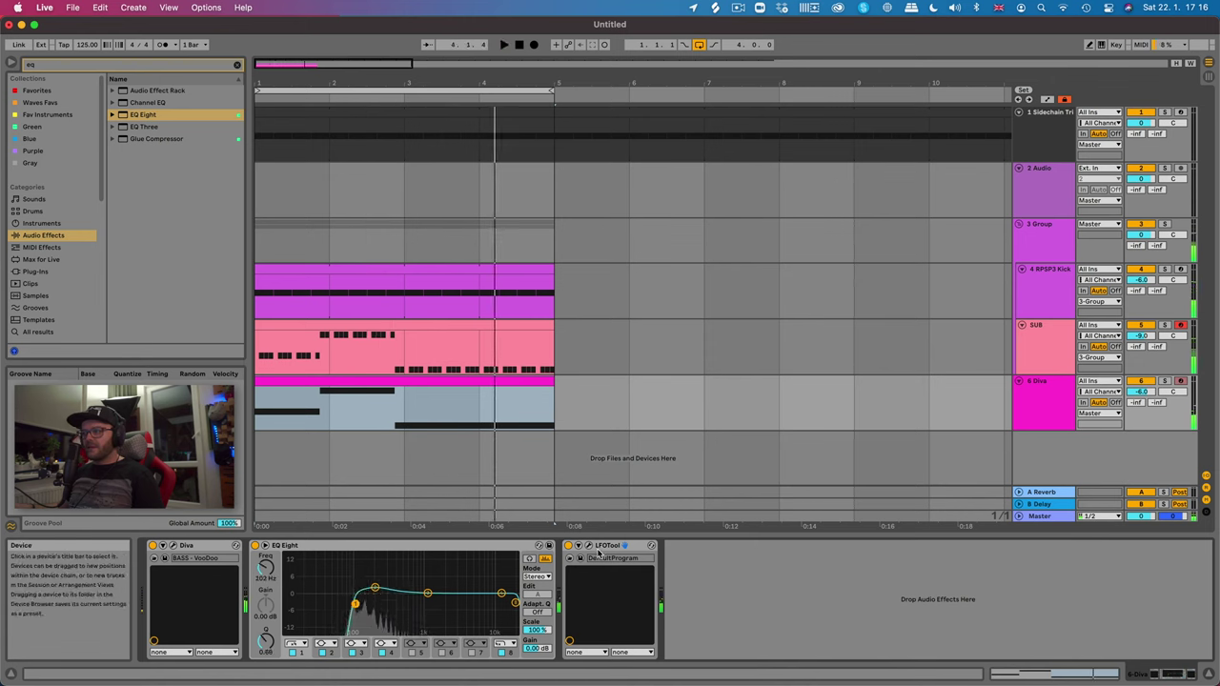
# - Check the Diva track's LFOTool curve while playing the loop, and compare the device chains of the SUB and Diva tracks
pyautogui.click(589, 547)
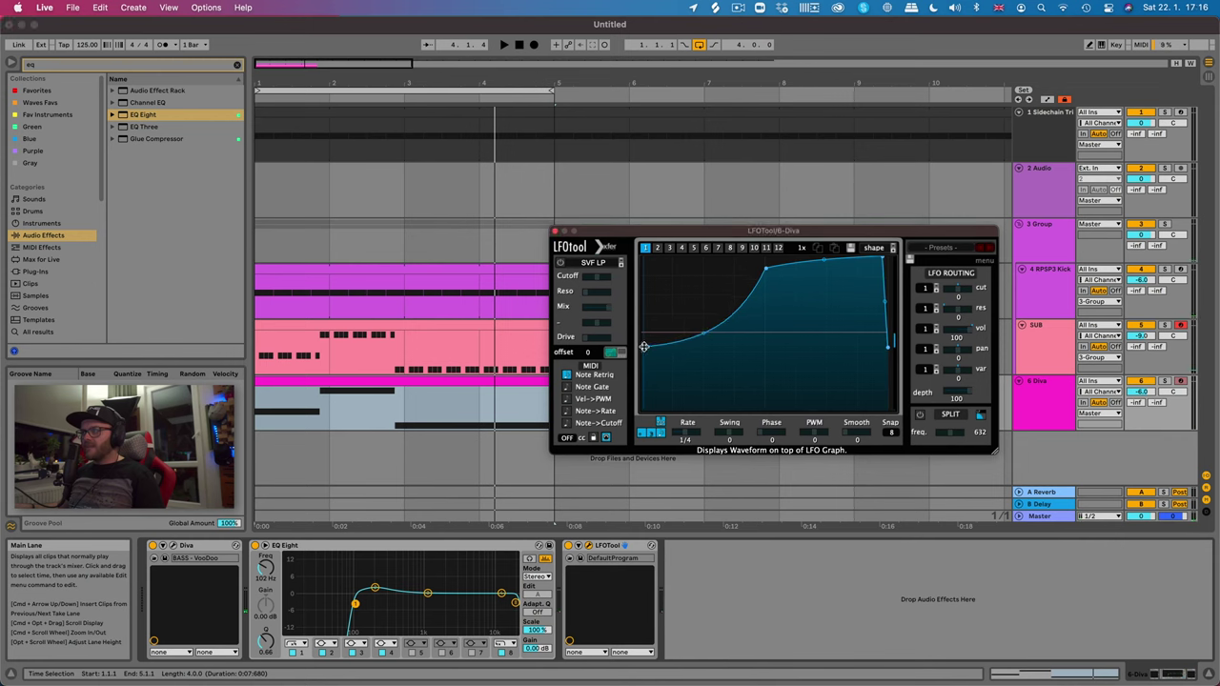
pyautogui.click(555, 232)
pyautogui.press('space')
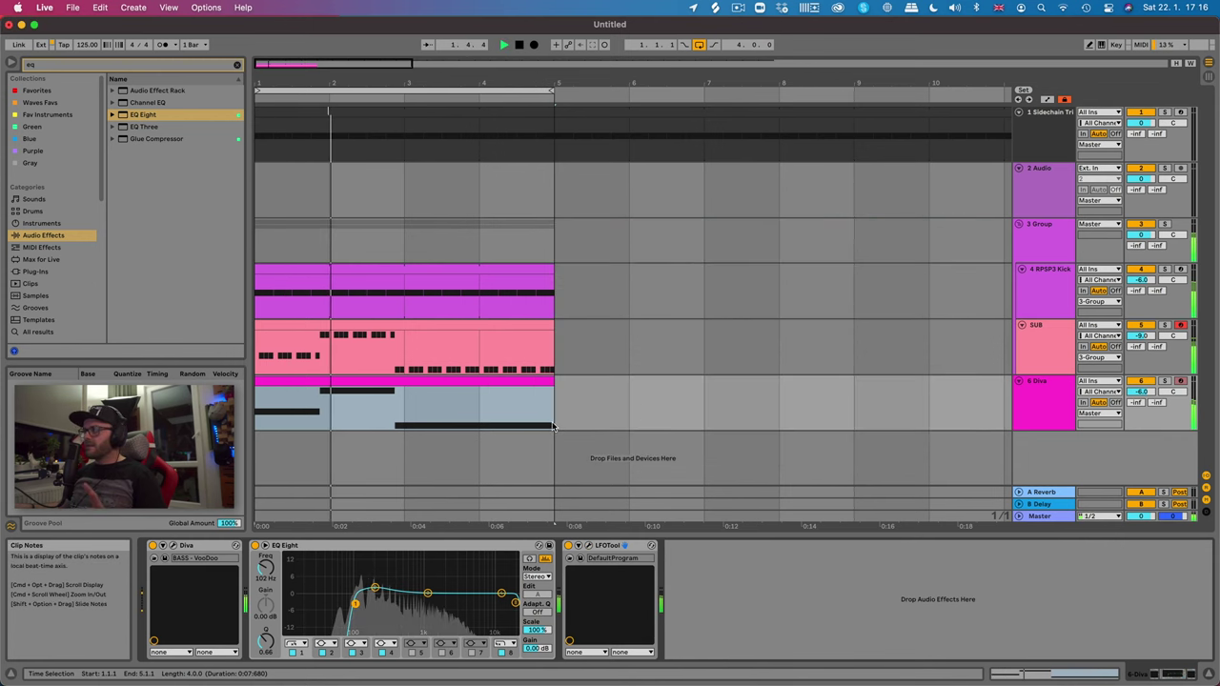
pyautogui.doubleClick(270, 65)
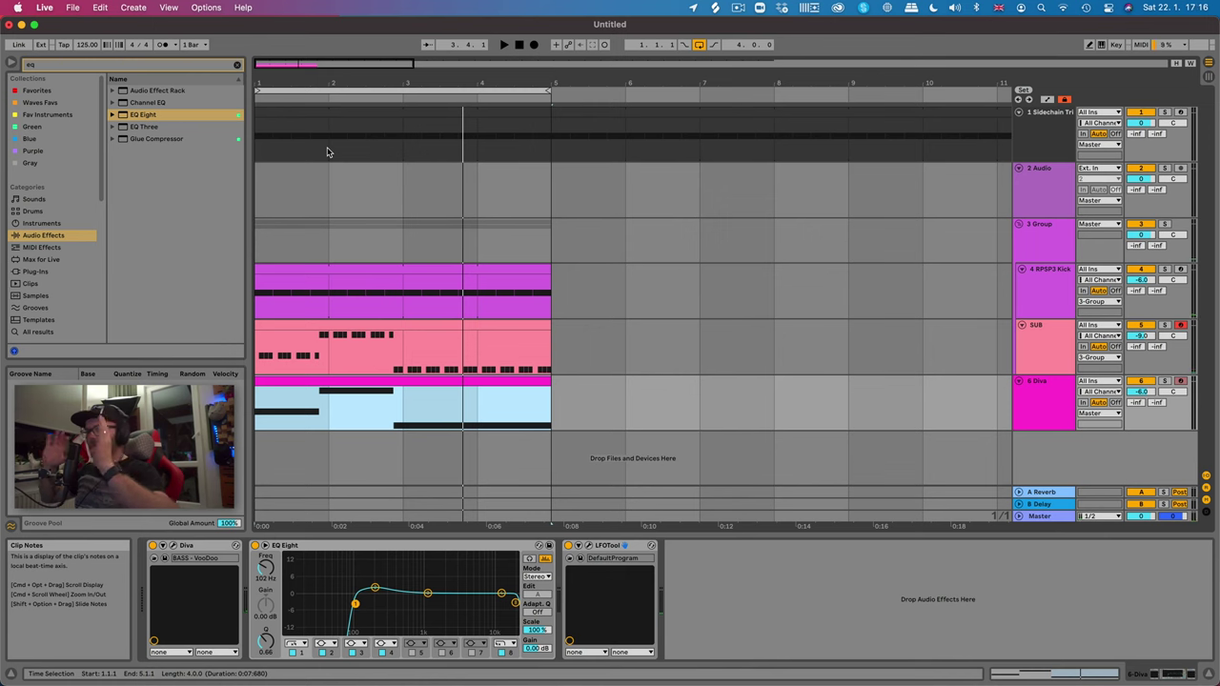
pyautogui.click(1039, 333)
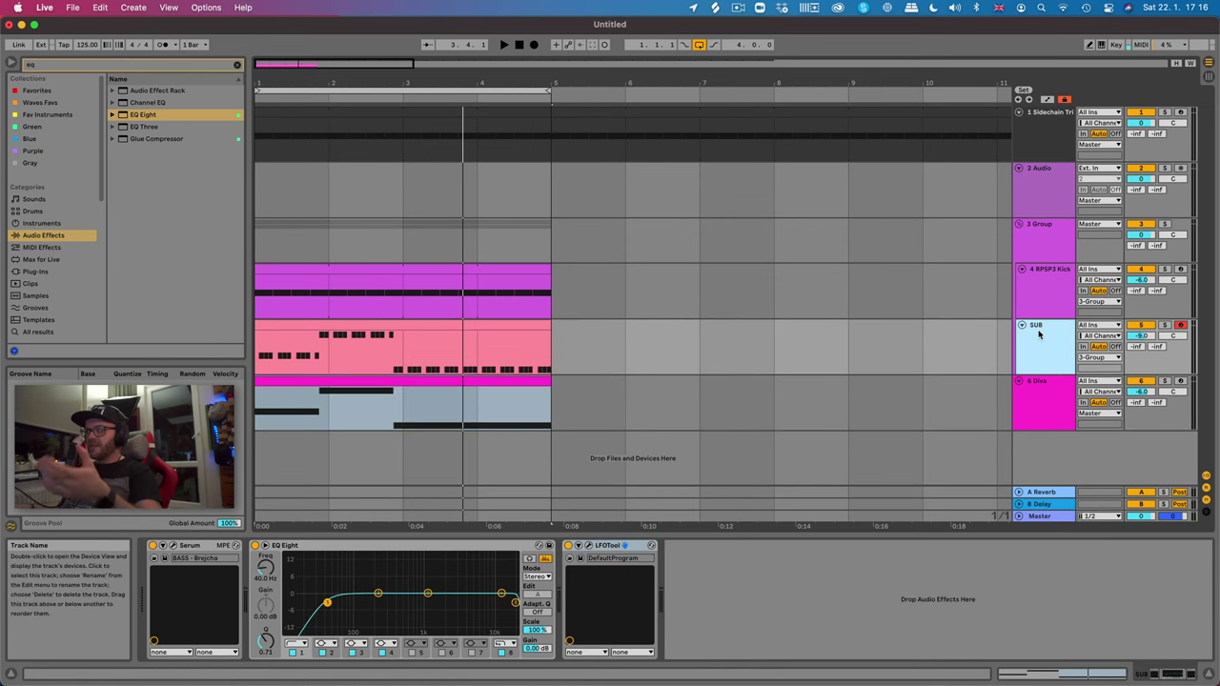
pyautogui.click(1049, 393)
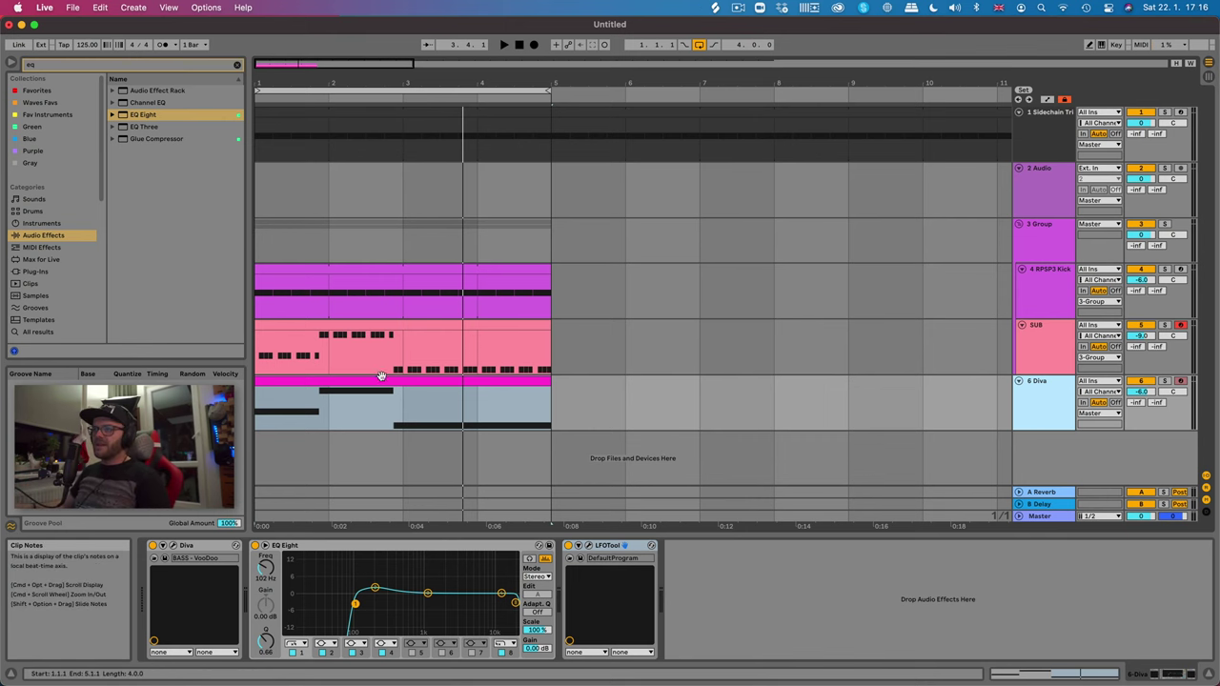
# - In the Diva clip, shorten the A1 and C2 notes by an eighth and fill the gaps with E2 at 1.4.1 and D2 at 2.4.1
pyautogui.doubleClick(327, 382)
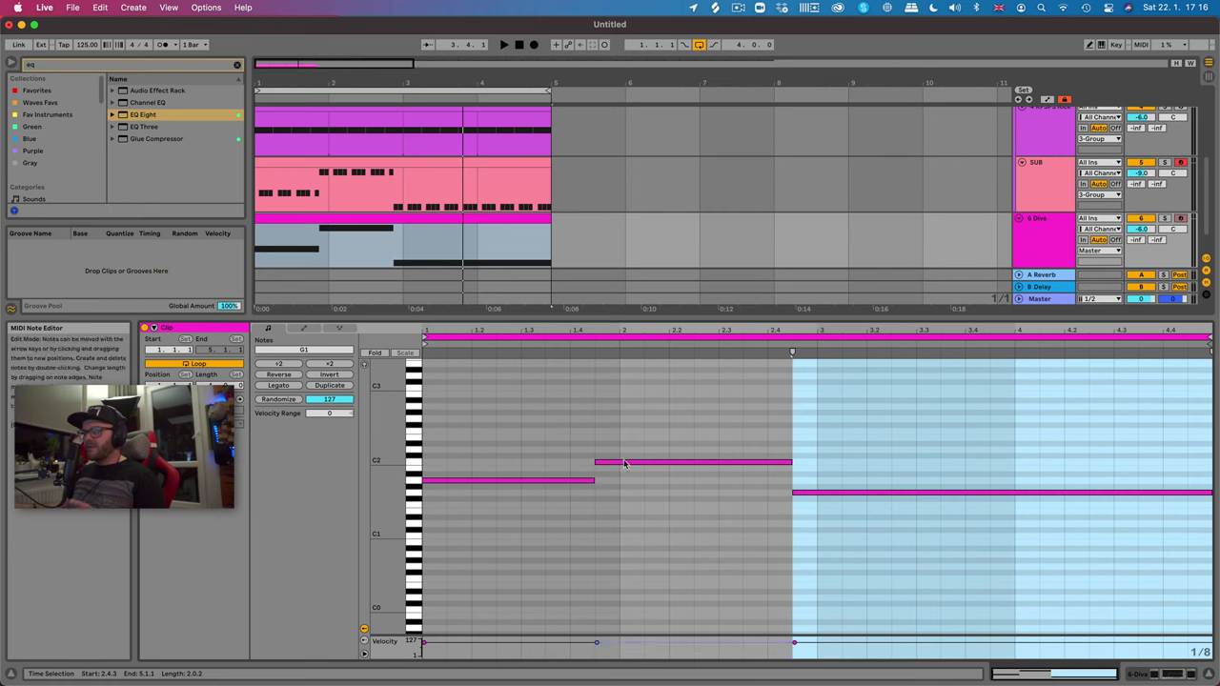
pyautogui.rightClick(643, 505)
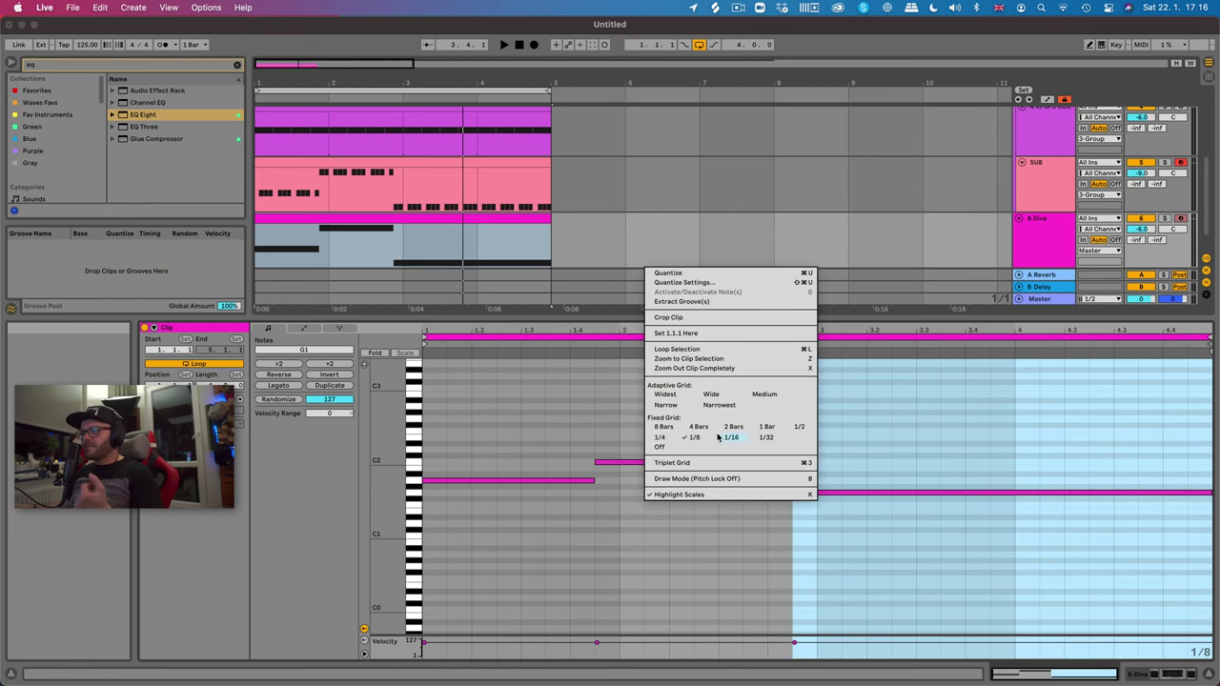
pyautogui.click(726, 435)
pyautogui.rightClick(614, 502)
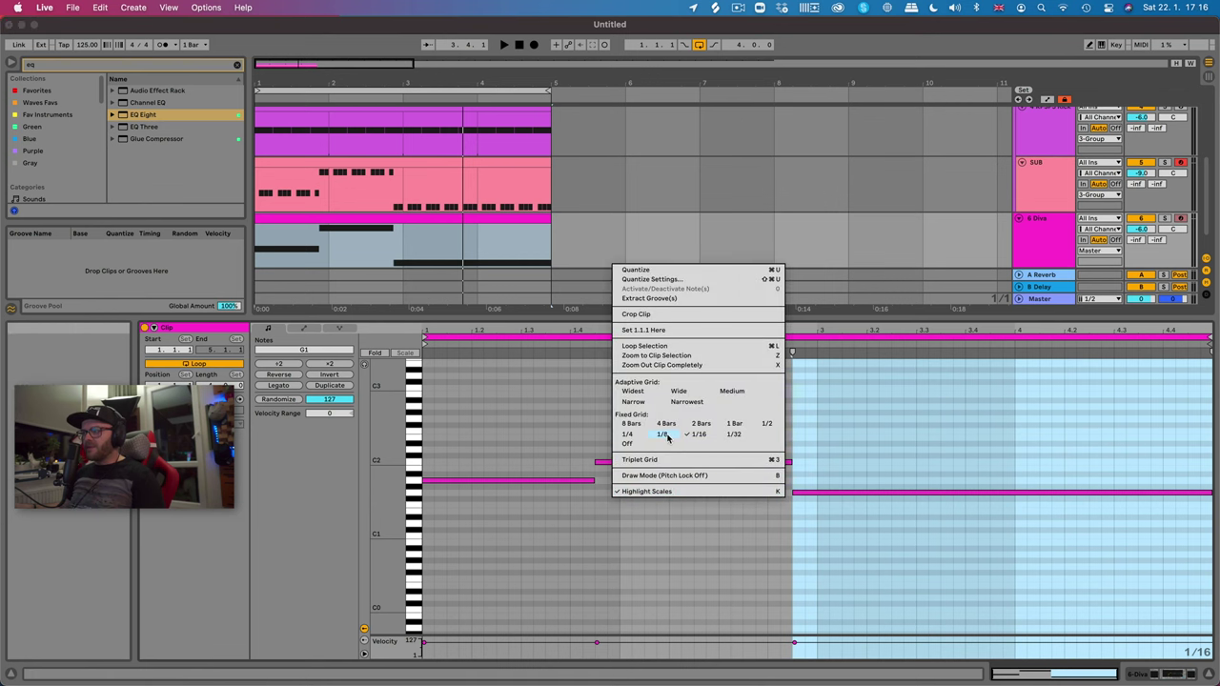
pyautogui.click(664, 435)
pyautogui.moveTo(592, 485); pyautogui.dragTo(569, 482)
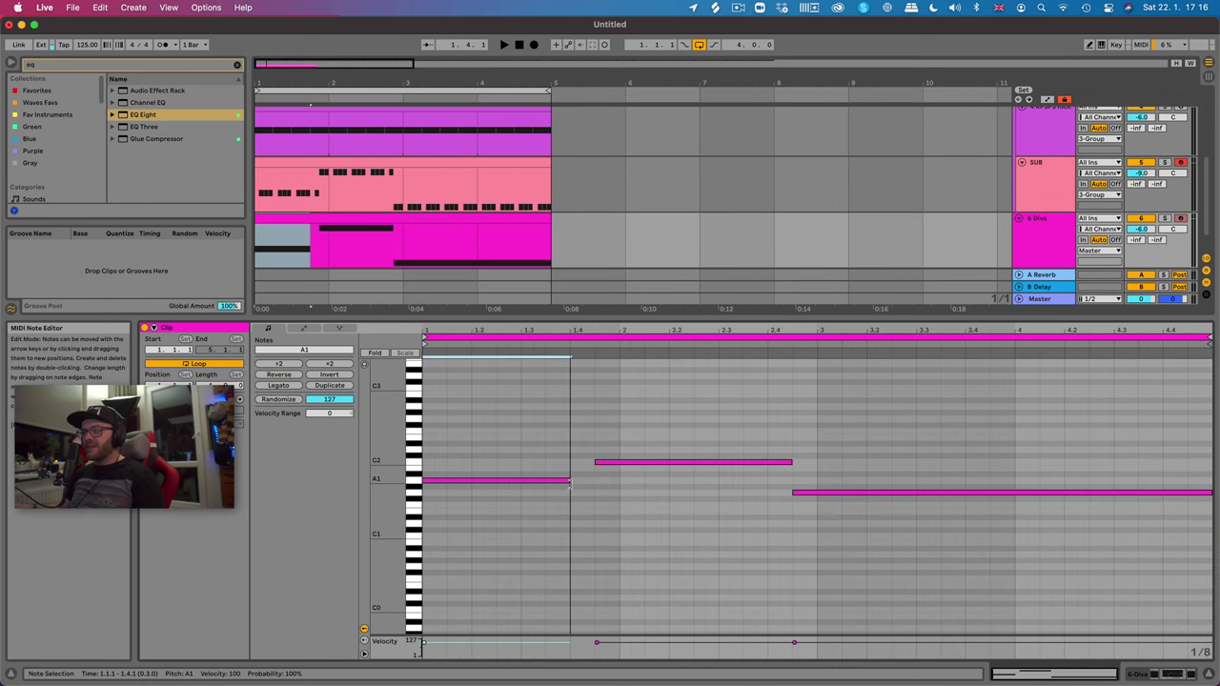
pyautogui.doubleClick(575, 438)
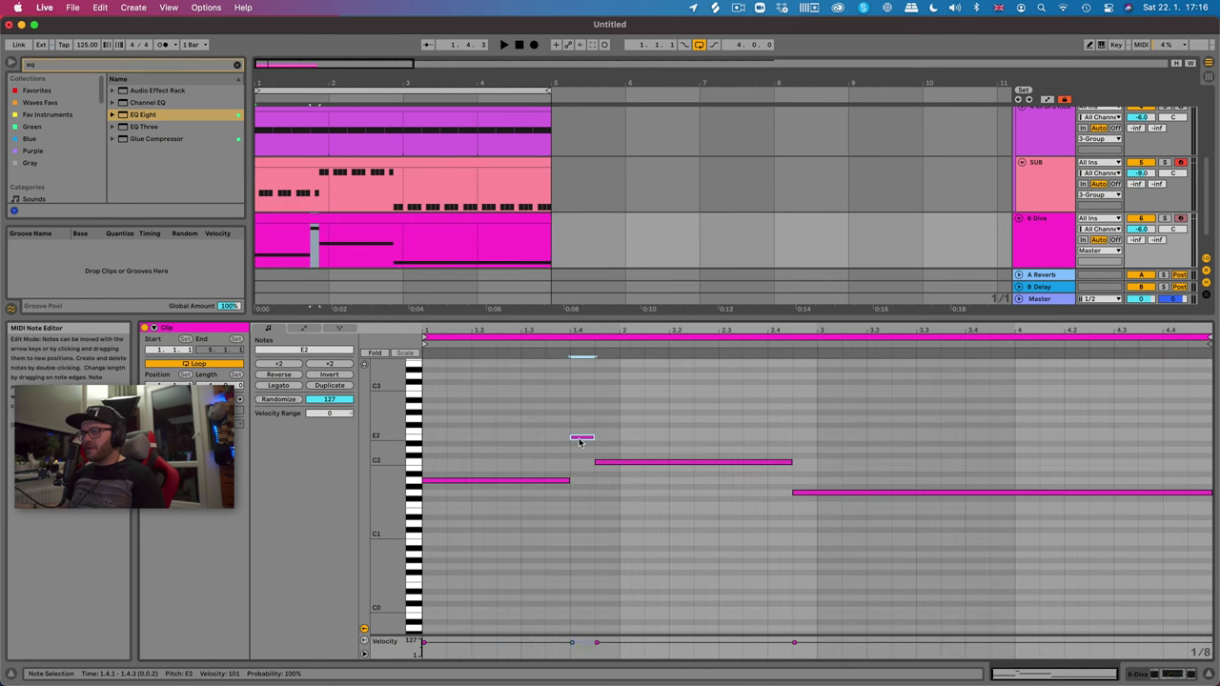
pyautogui.moveTo(790, 462); pyautogui.dragTo(767, 462)
pyautogui.doubleClick(778, 450)
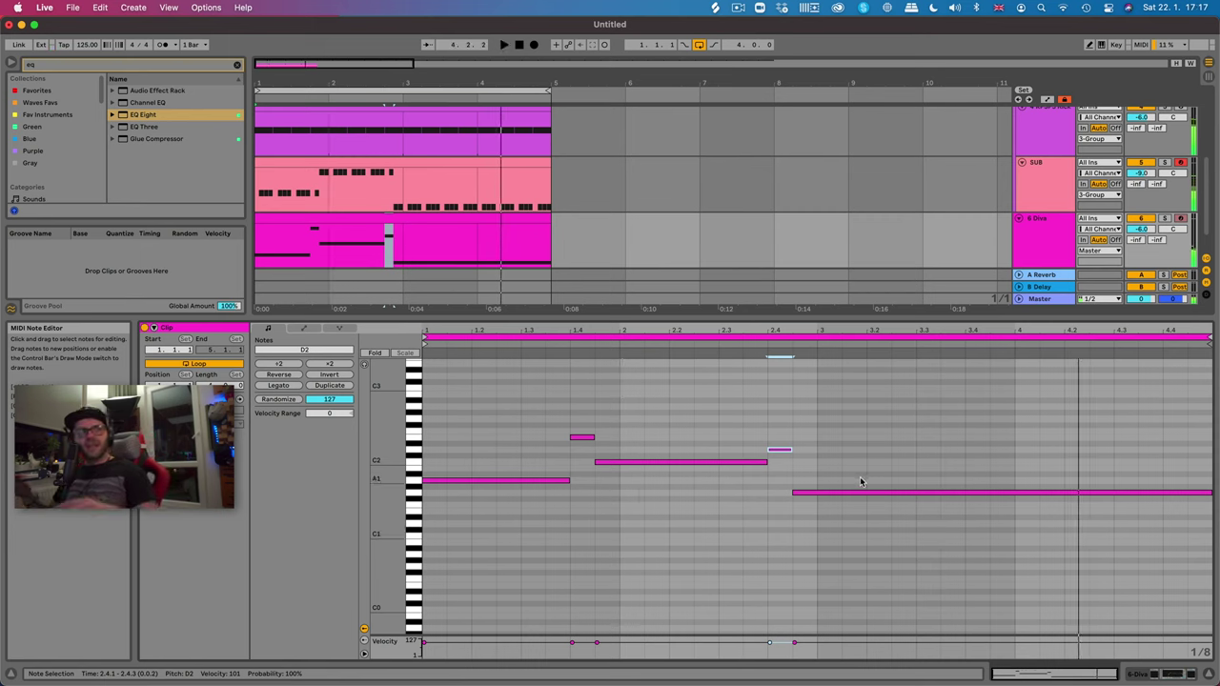
# - Show the Diva track's devices and look at the Tuning section in the Diva plug-in
pyautogui.click(1144, 675)
pyautogui.click(166, 547)
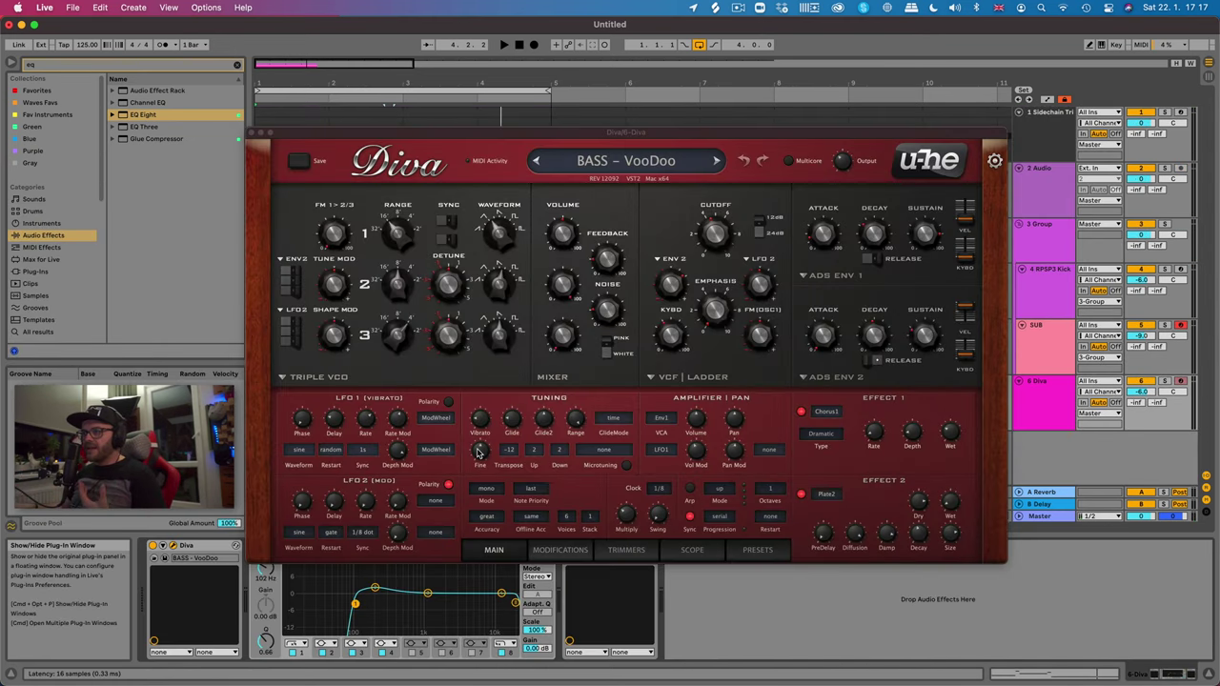
pyautogui.click(250, 133)
# - Extend the short E2 and D2 notes in the Diva clip slightly past the start of the following notes and play the loop
pyautogui.doubleClick(369, 375)
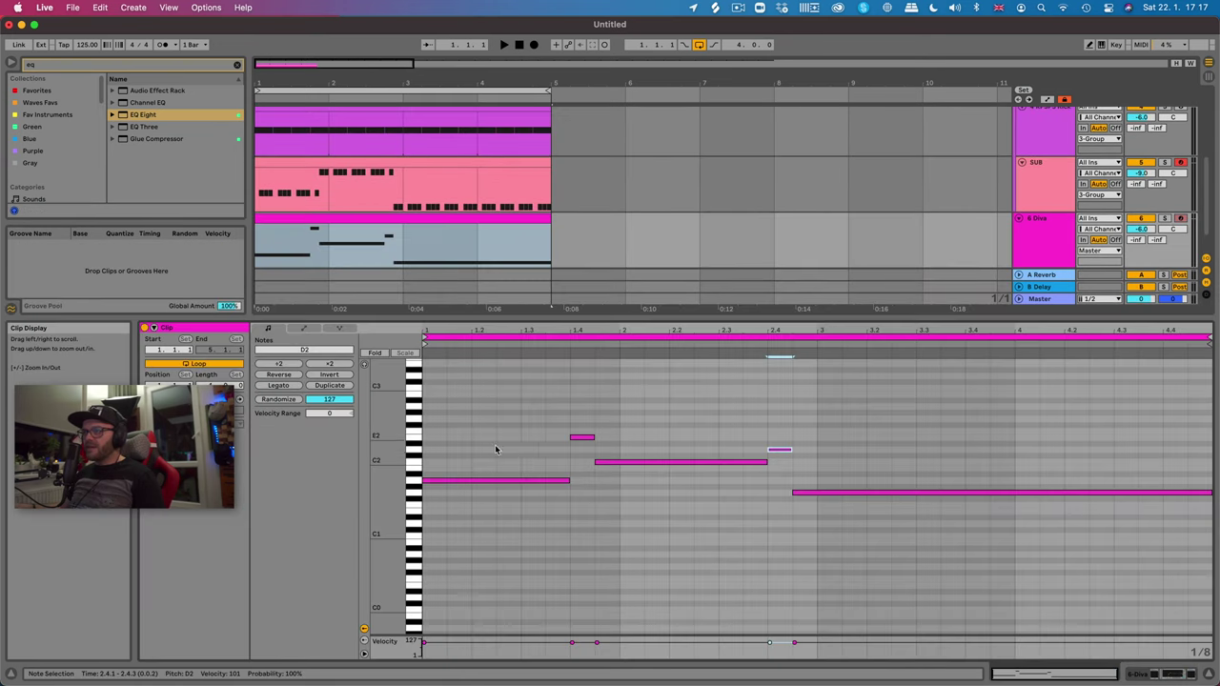
pyautogui.moveTo(593, 437); pyautogui.dragTo(599, 438)
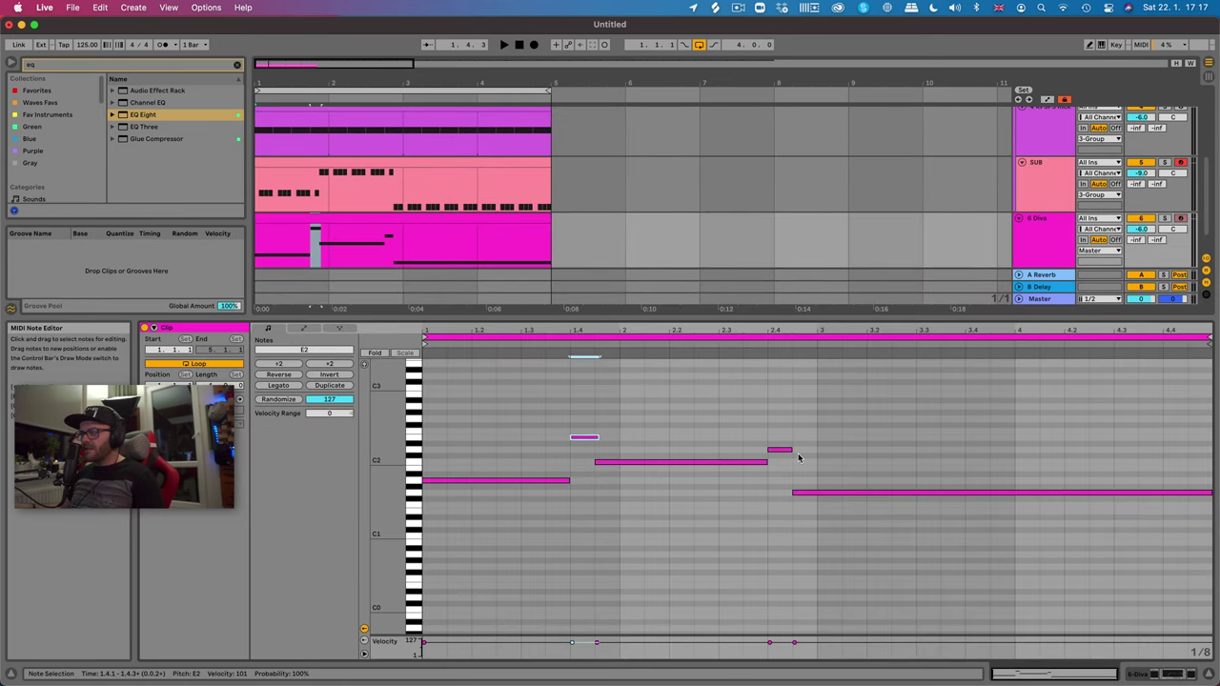
pyautogui.click(790, 451)
pyautogui.press('space')
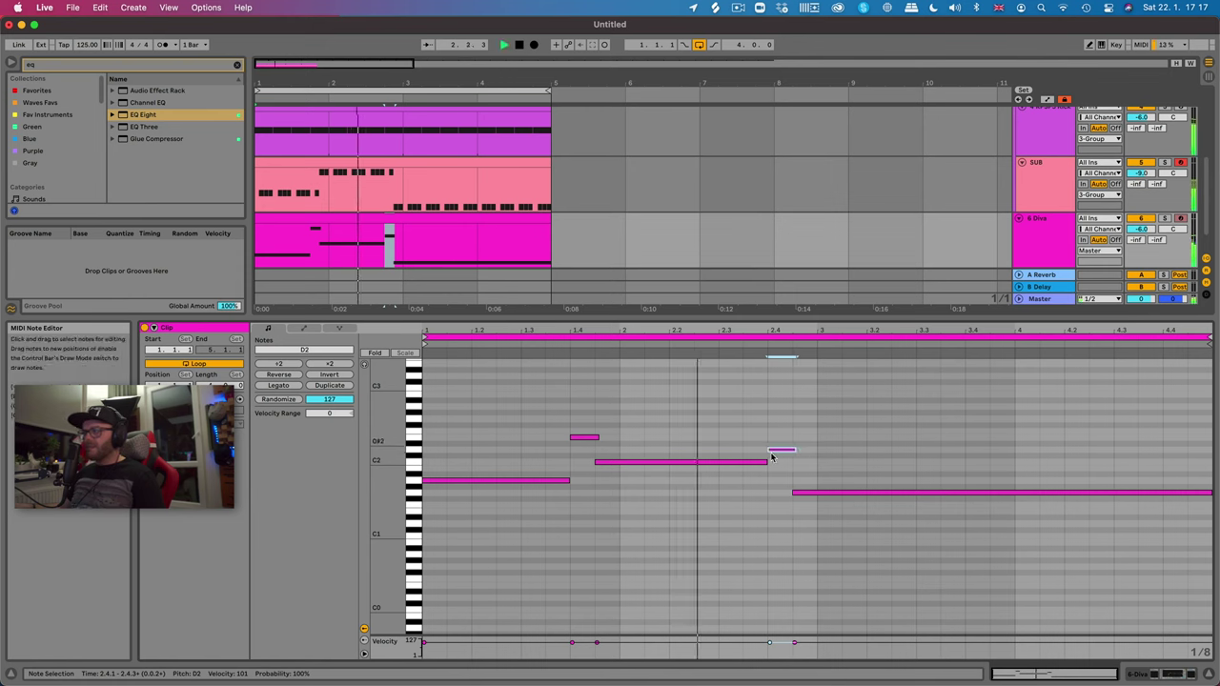
pyautogui.press('space')
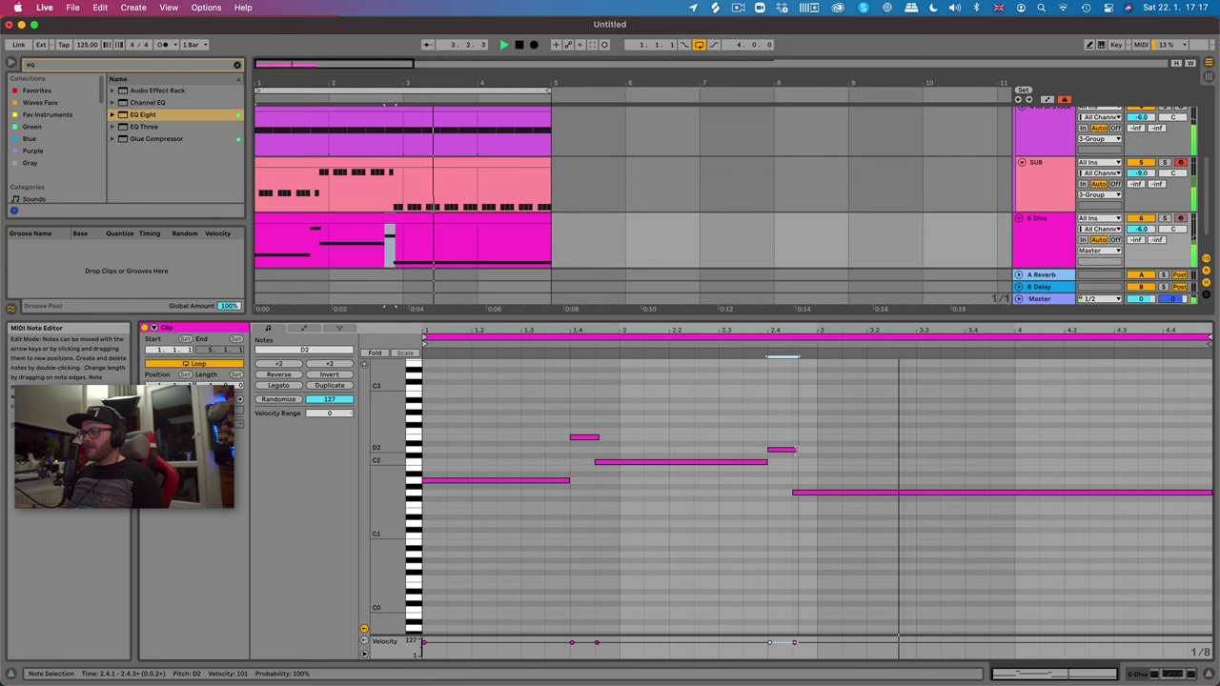
# - Lengthen the D2 and E2 notes further to overlap the following notes more, and play the loop to check the slides
pyautogui.moveTo(792, 451); pyautogui.dragTo(803, 452)
pyautogui.moveTo(599, 438); pyautogui.dragTo(606, 437)
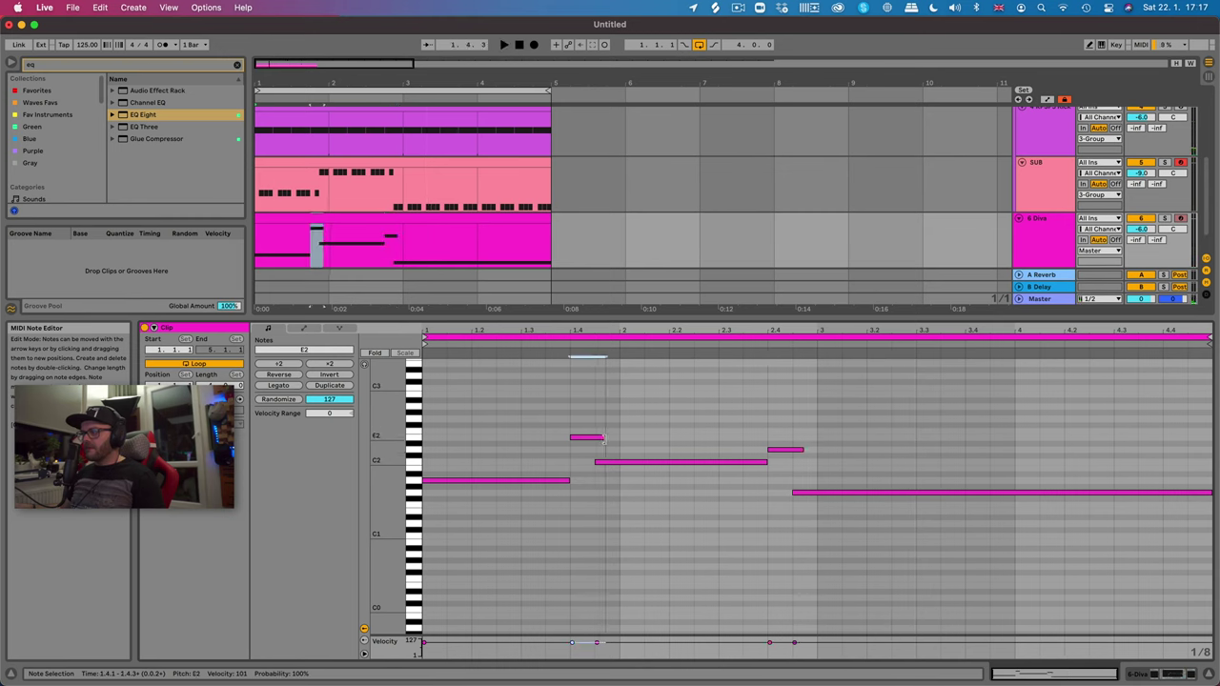
pyautogui.press('space')
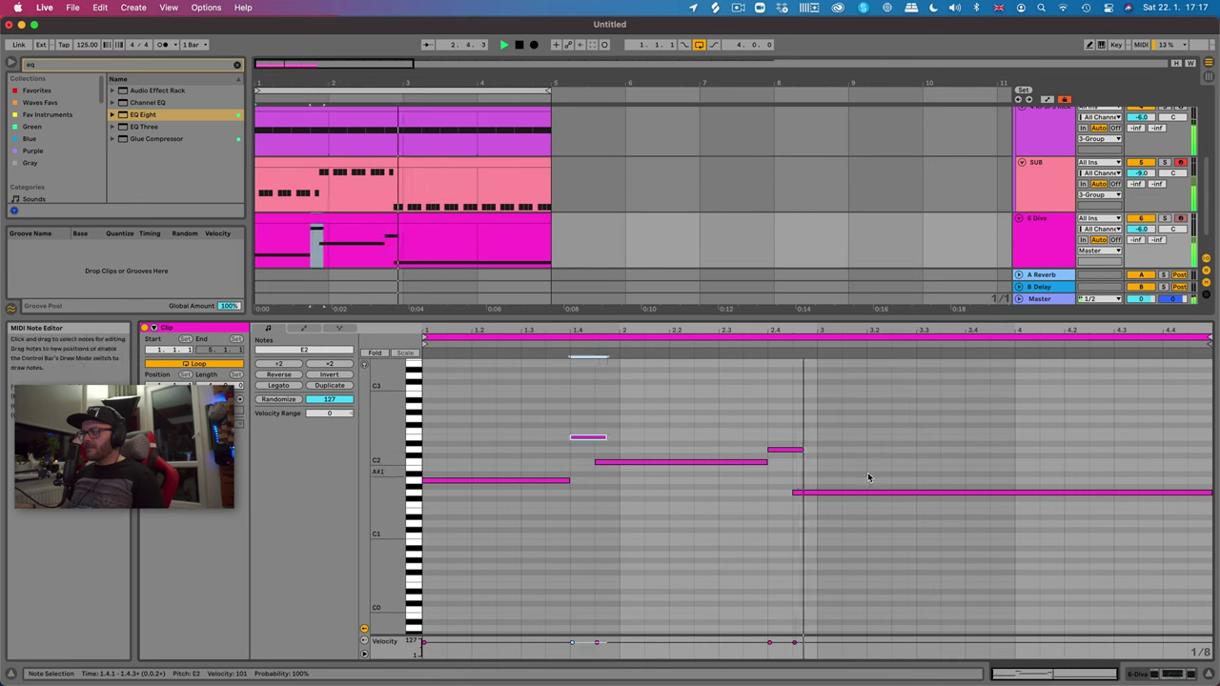
pyautogui.press('space')
# - Raise Diva's Glide to about 30.50, fine-tune it while the loop plays and close the plug-in
pyautogui.hotkey('shift', 'Tab')
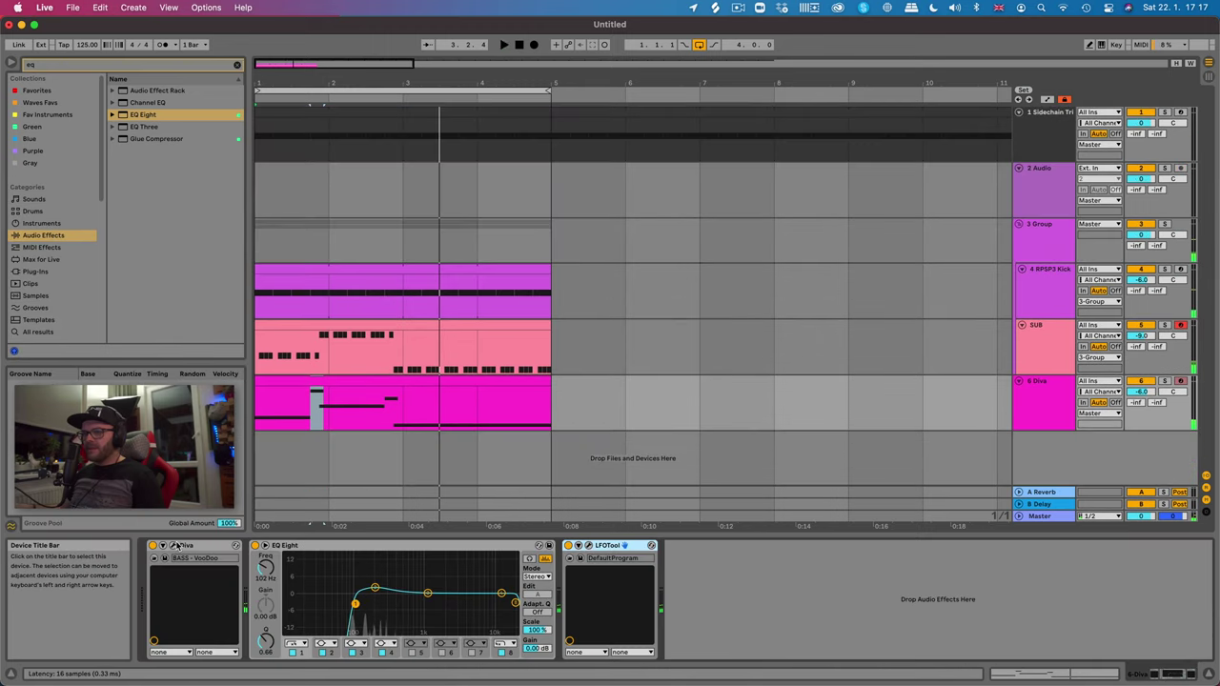
pyautogui.press('super+alt+p')
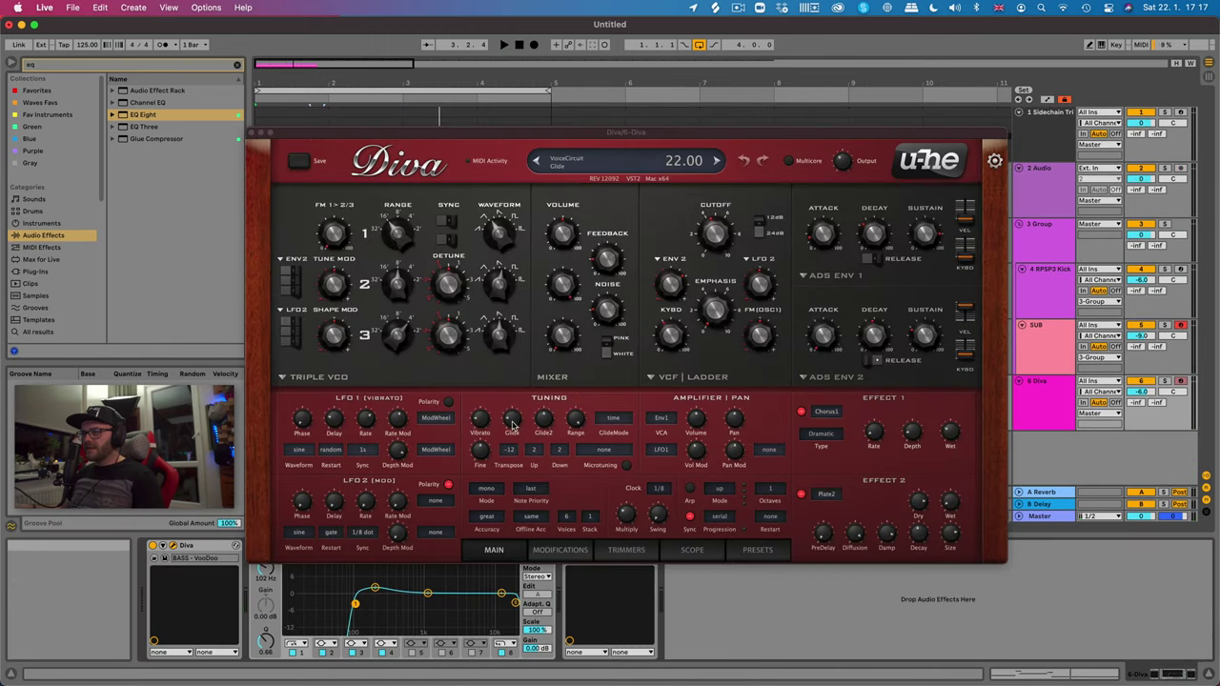
pyautogui.moveTo(513, 425); pyautogui.dragTo(520, 418)
pyautogui.press('space')
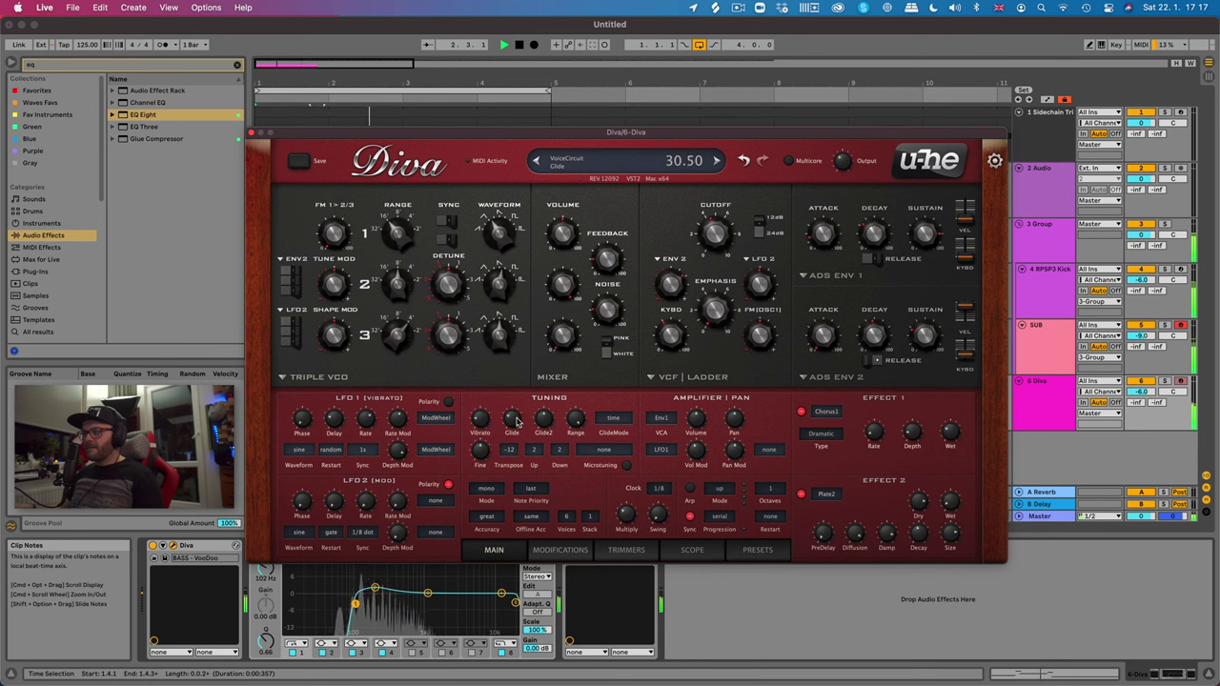
pyautogui.moveTo(516, 422); pyautogui.dragTo(517, 420)
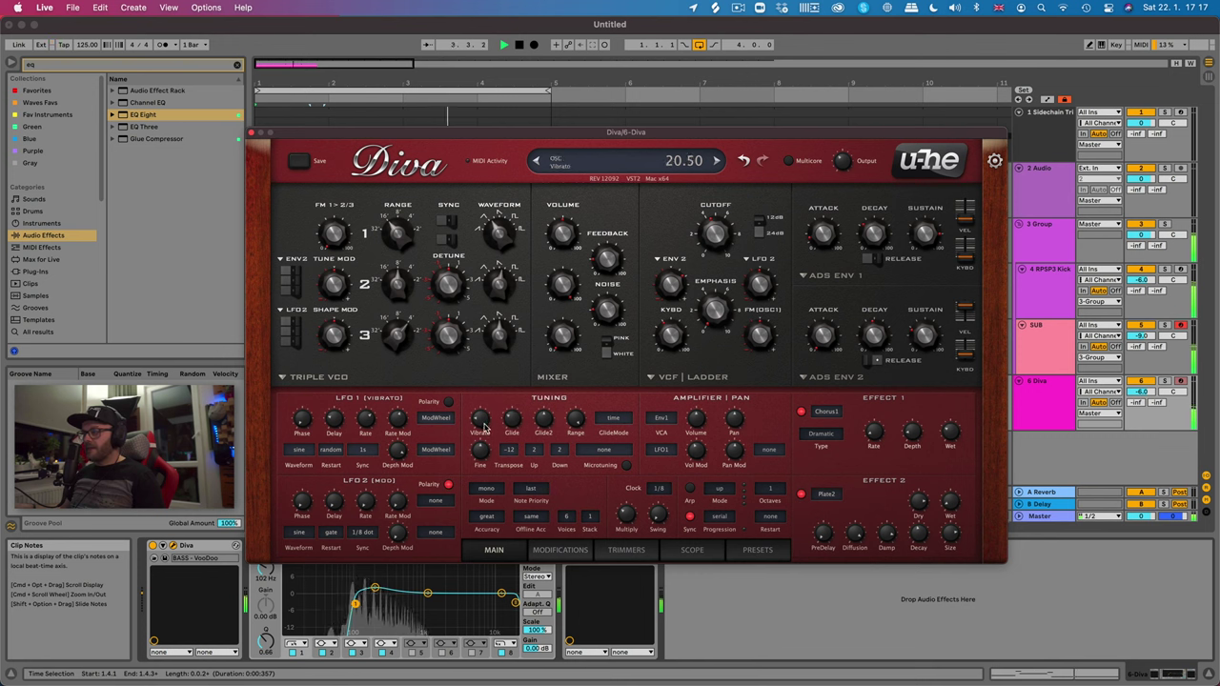
pyautogui.click(251, 134)
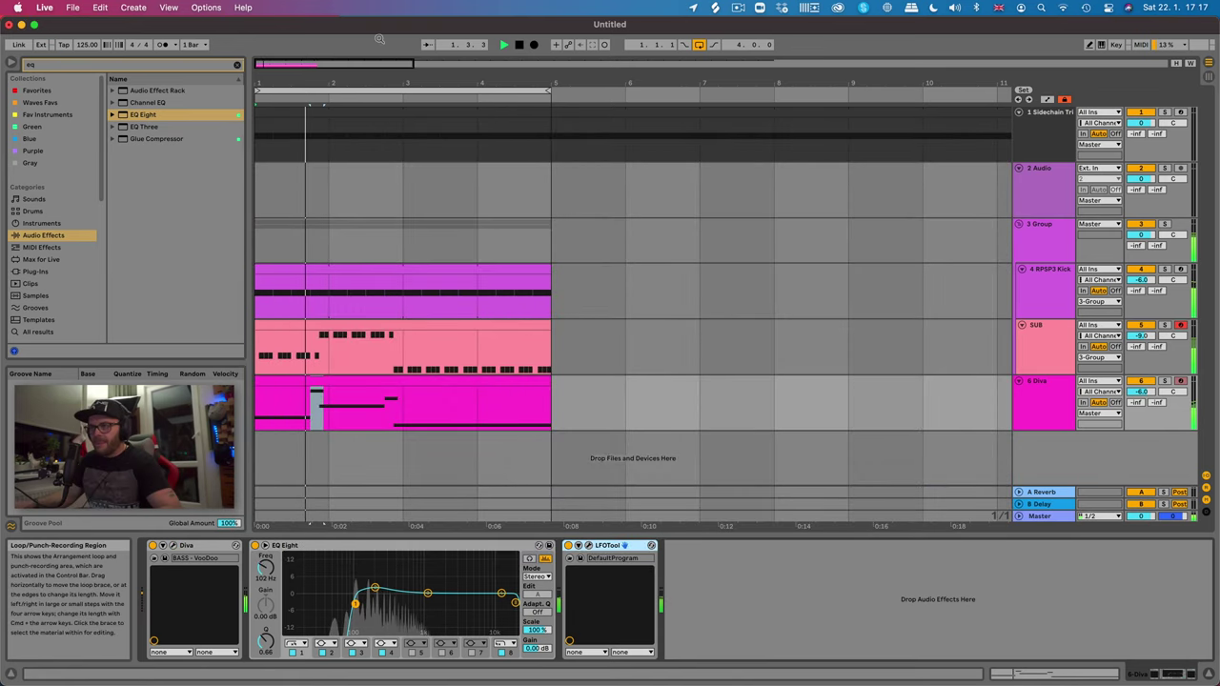
pyautogui.press('space')
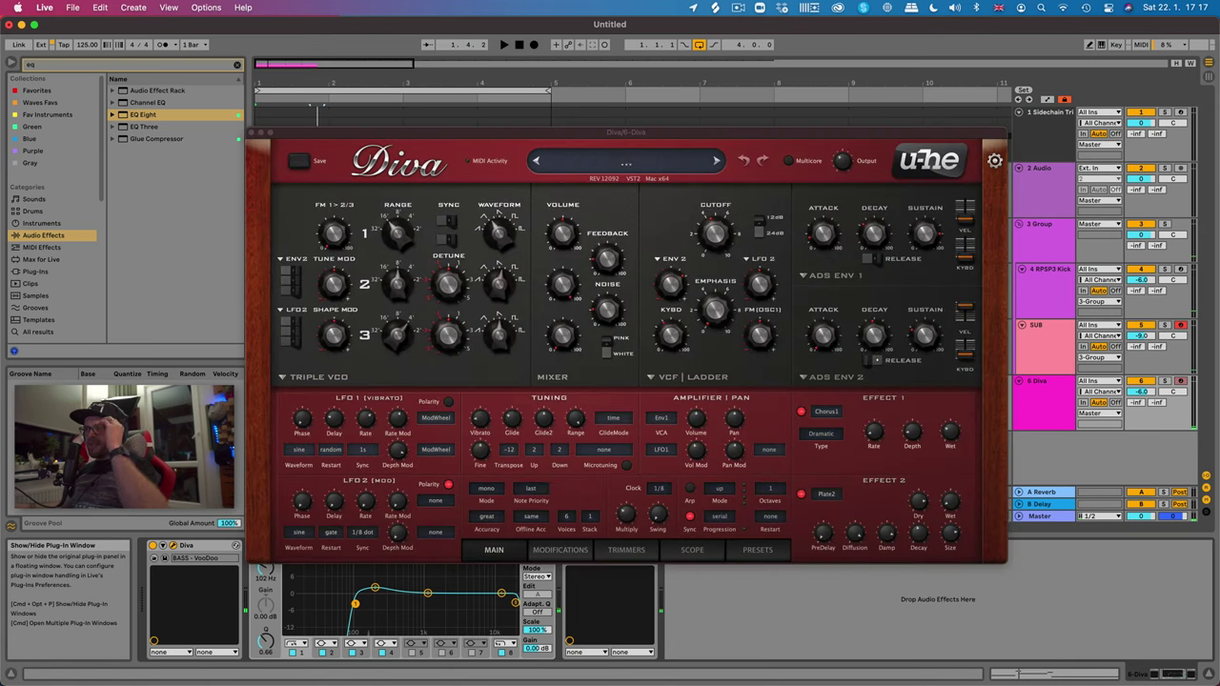
# - Raise the Noise level in Diva's mixer while checking the loop, and set the Diva track's volume to -8.0 dB
pyautogui.click(164, 558)
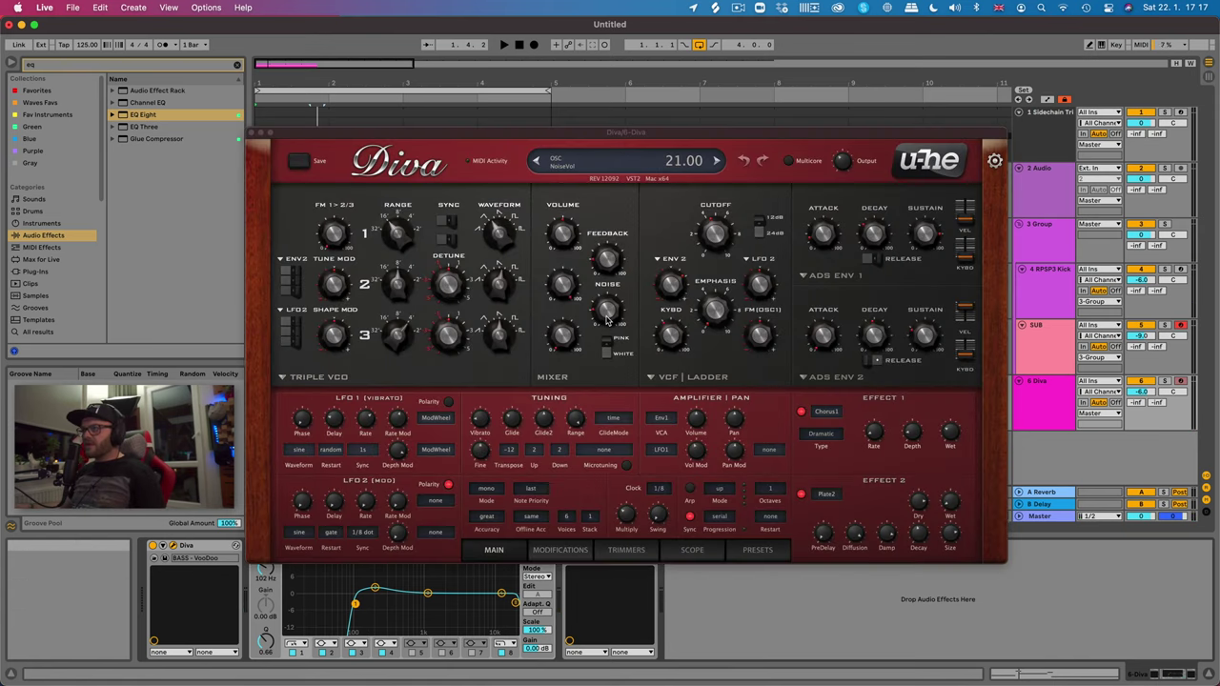
pyautogui.moveTo(608, 318); pyautogui.dragTo(613, 301)
pyautogui.press('space')
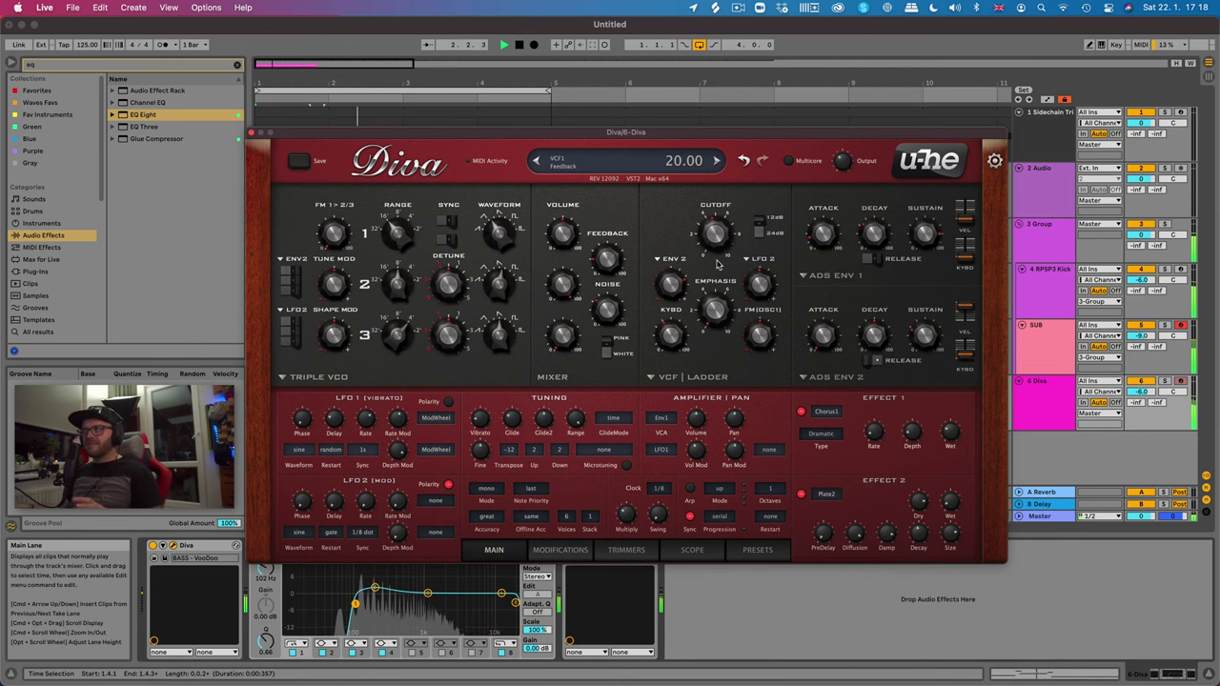
pyautogui.click(252, 134)
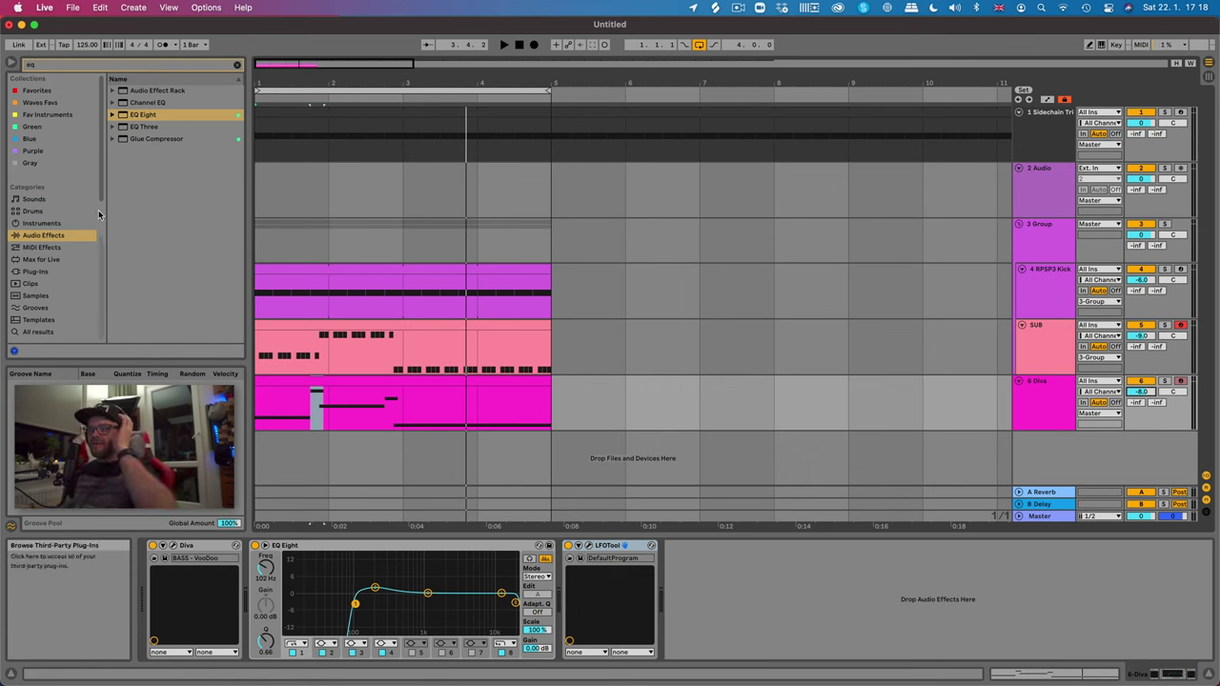
# - Search the plug-ins for "fab" and insert FabFilter Saturn 2 between Diva and EQ Eight on the Diva track
pyautogui.click(40, 273)
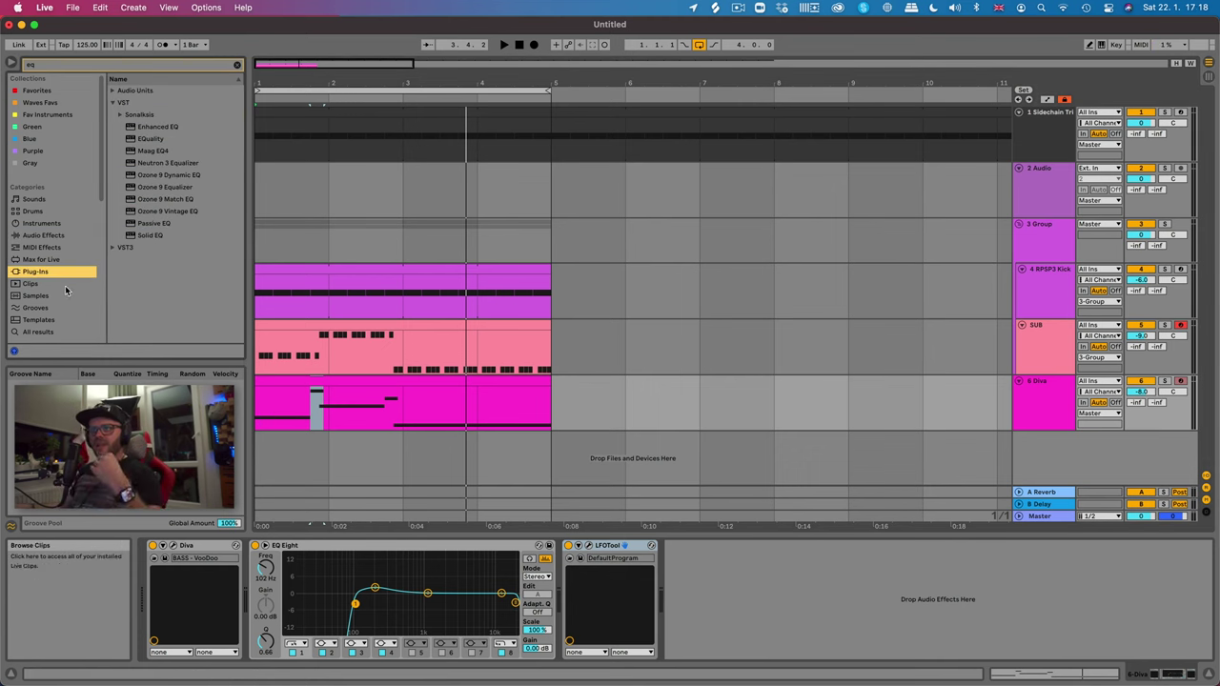
pyautogui.click(40, 66)
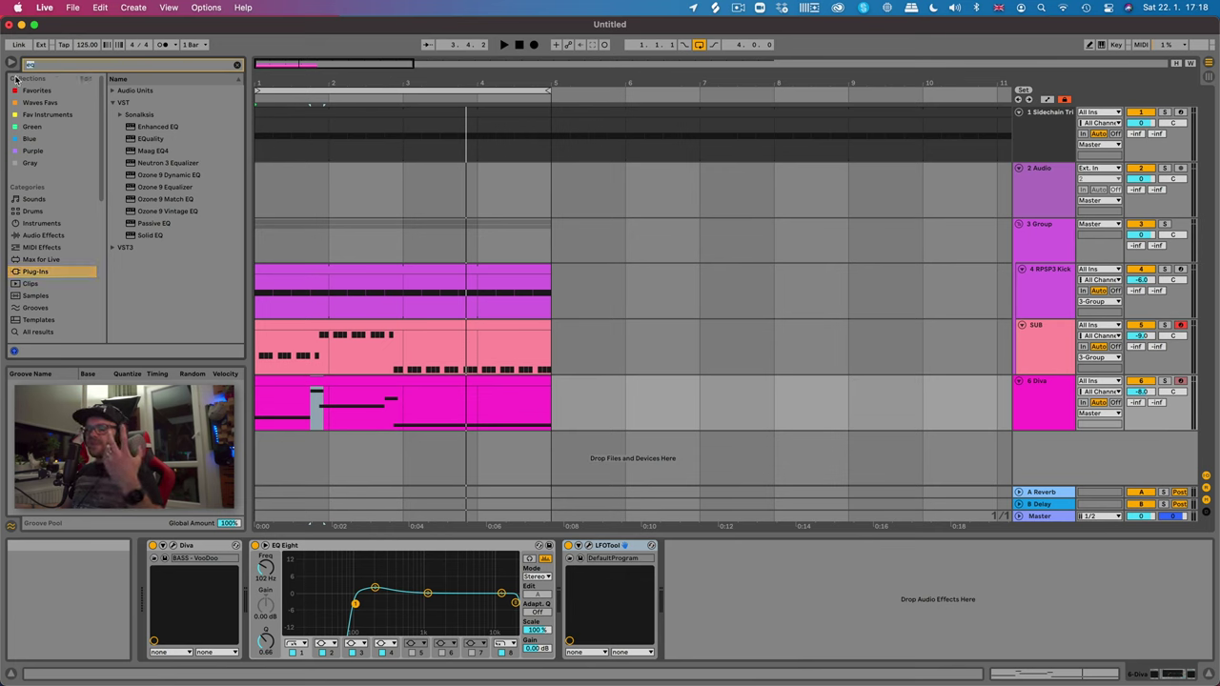
pyautogui.write('fab')
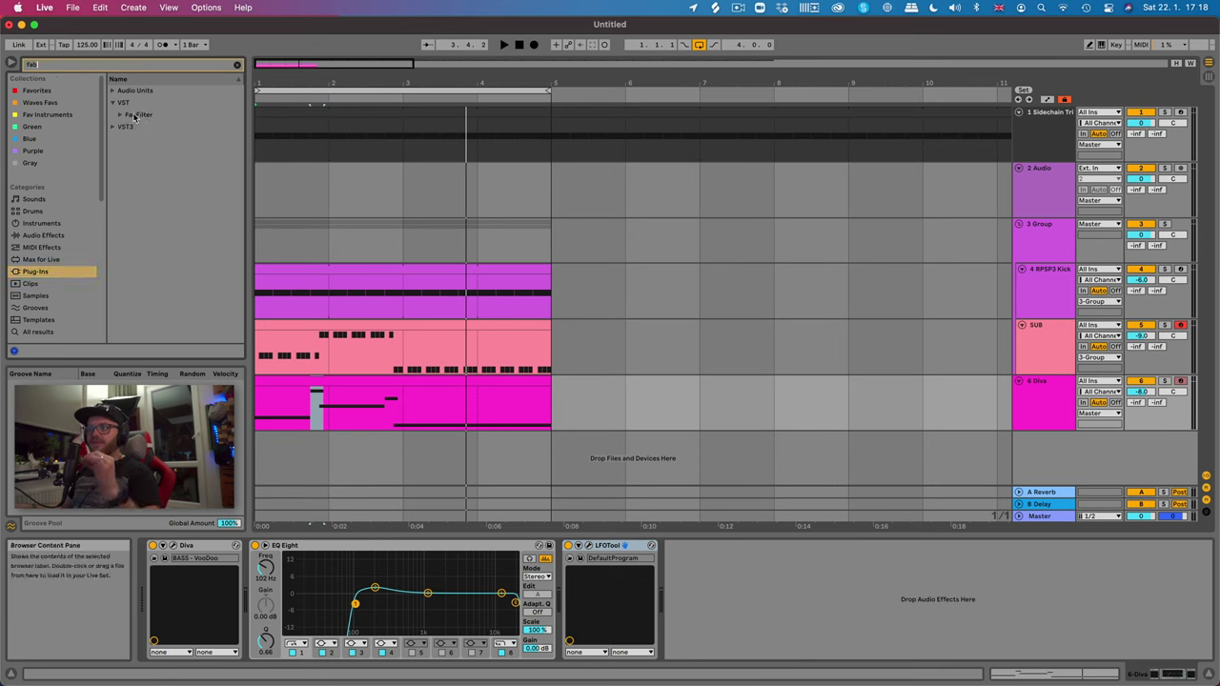
pyautogui.click(121, 114)
pyautogui.scroll(-3, 186, 278)
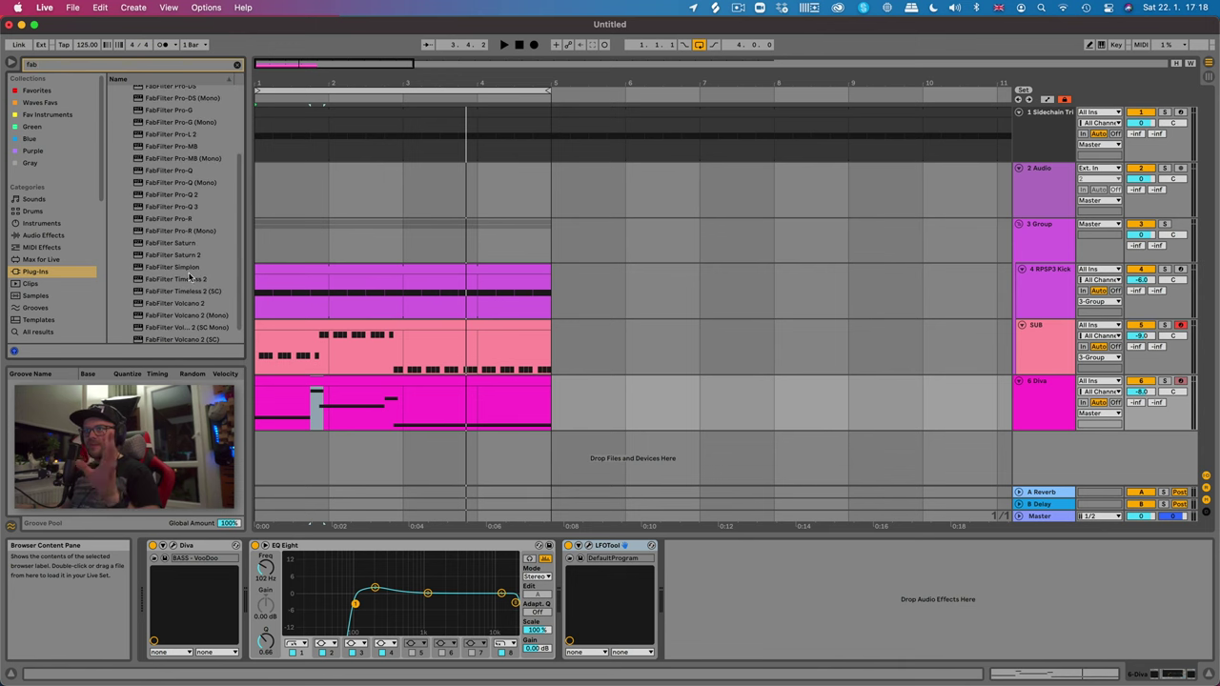
pyautogui.click(186, 258)
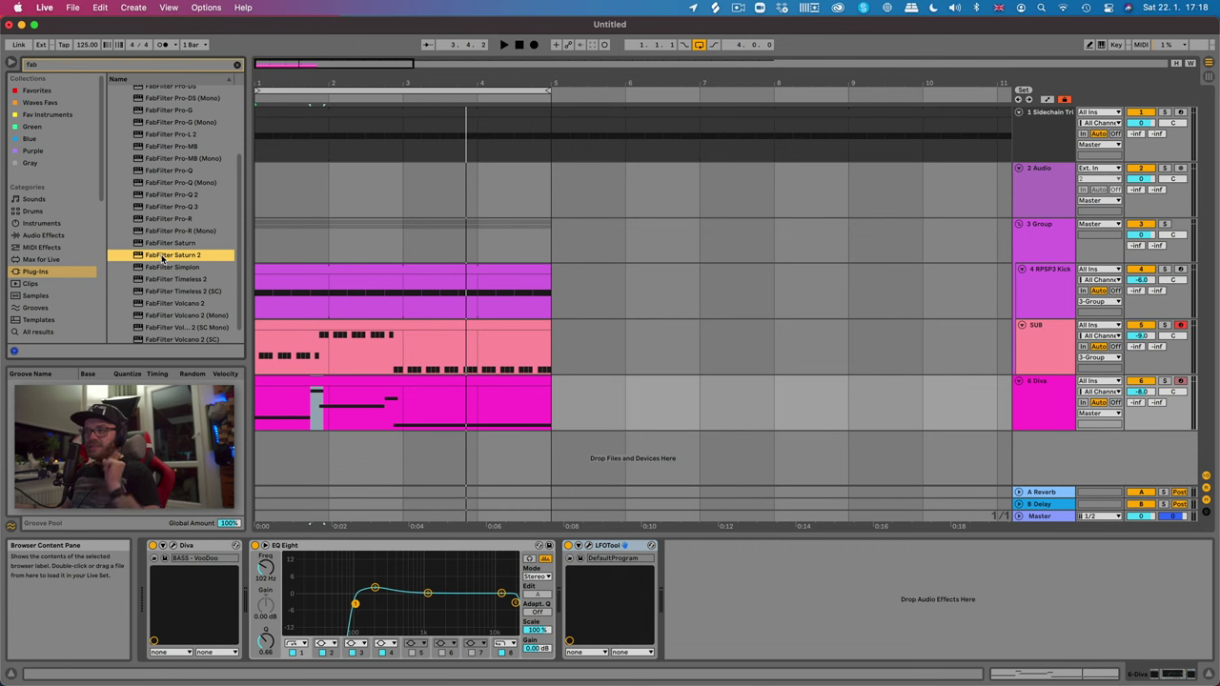
pyautogui.moveTo(162, 258); pyautogui.dragTo(271, 579)
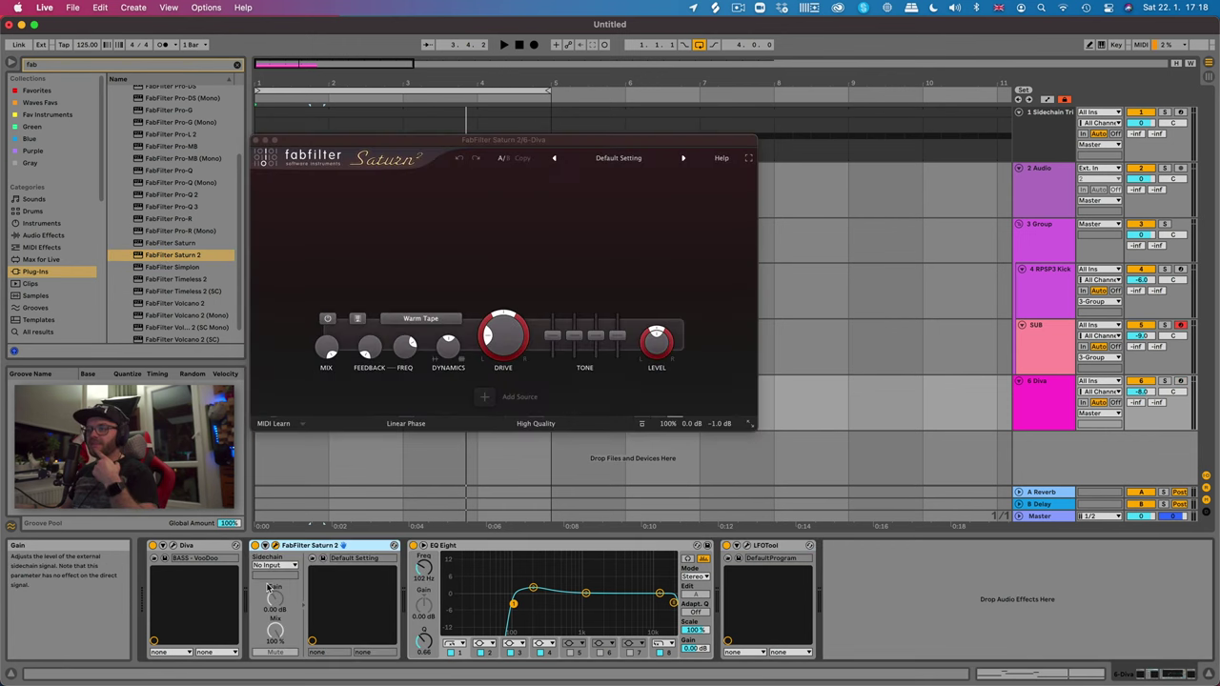
# - Load the Tape Smash 2 bM preset from the Color category in Saturn 2
pyautogui.click(629, 159)
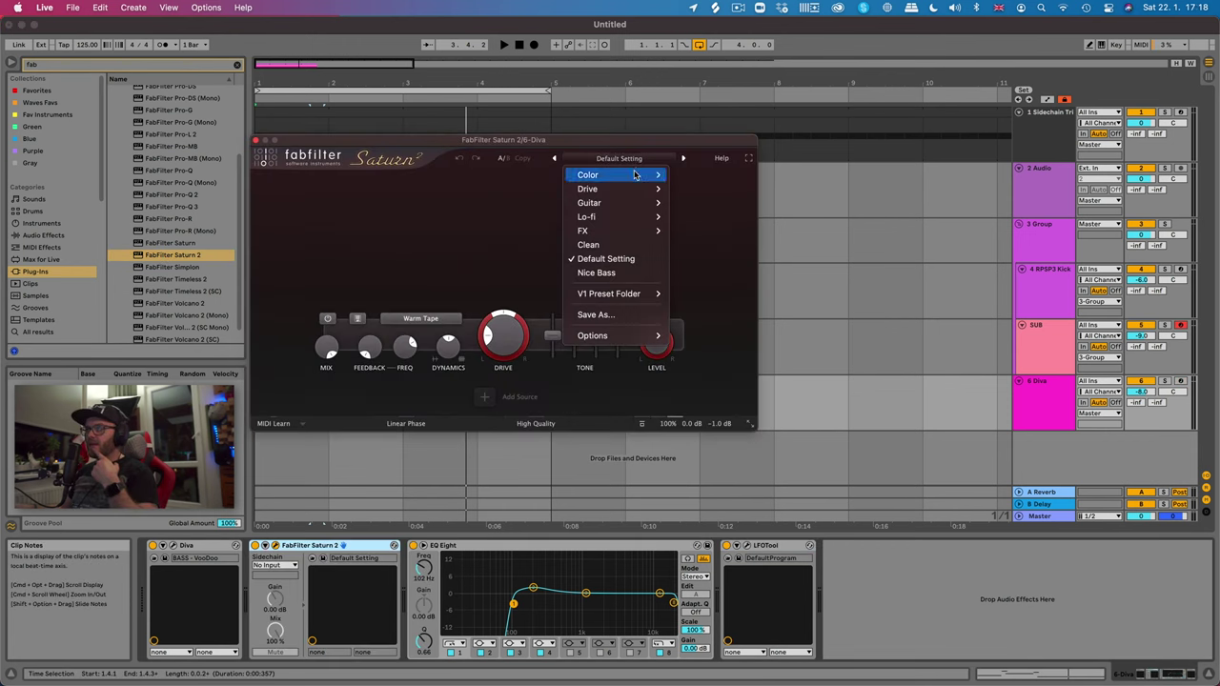
pyautogui.moveTo(634, 174)
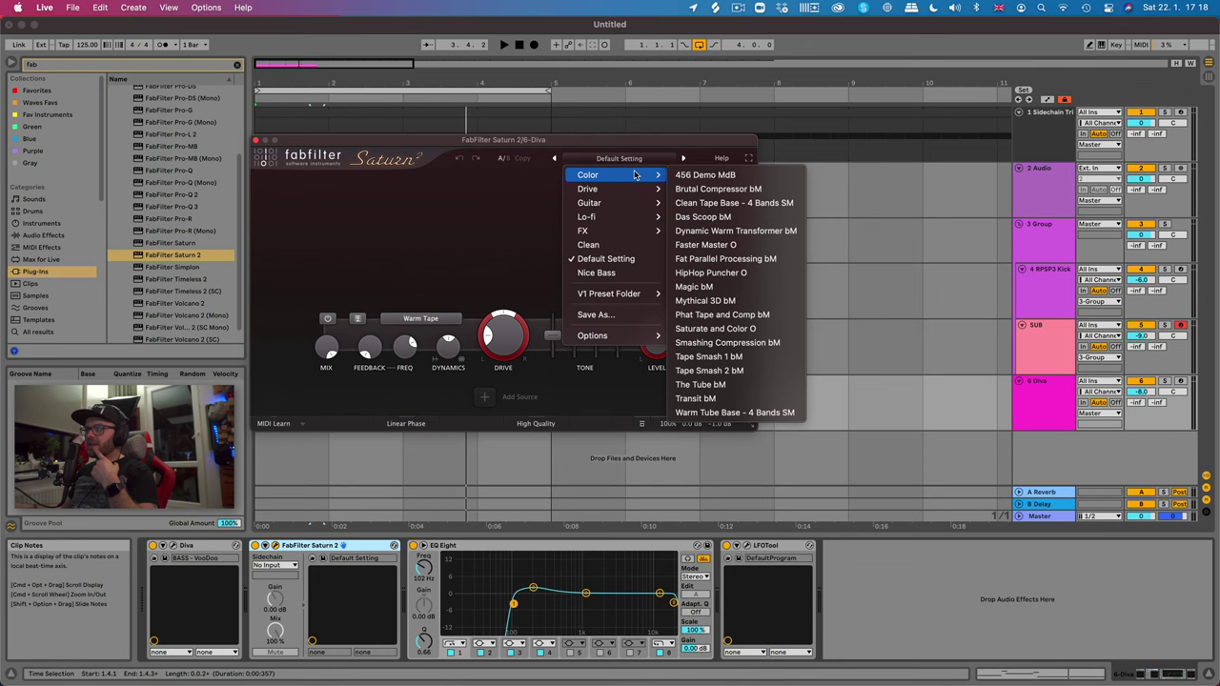
pyautogui.click(739, 377)
pyautogui.moveTo(722, 429)
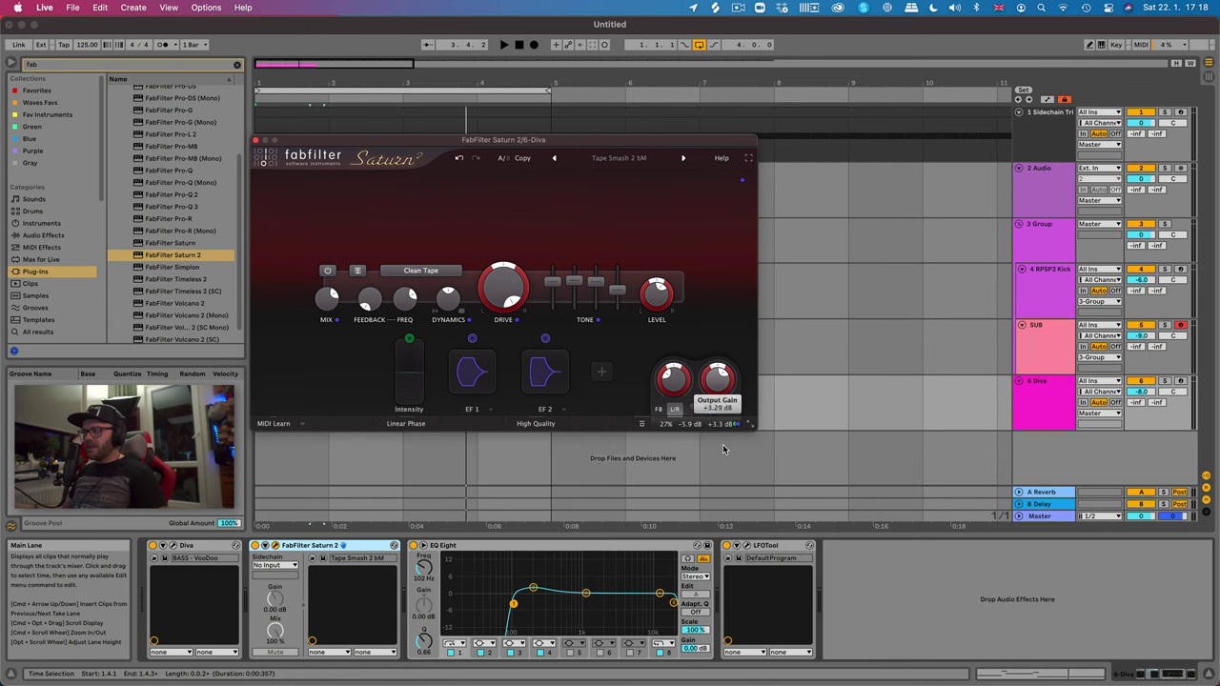
# - Play the loop with the saturation, close Saturn 2 and lower the Diva track's volume to -12.0 dB
pyautogui.press('space')
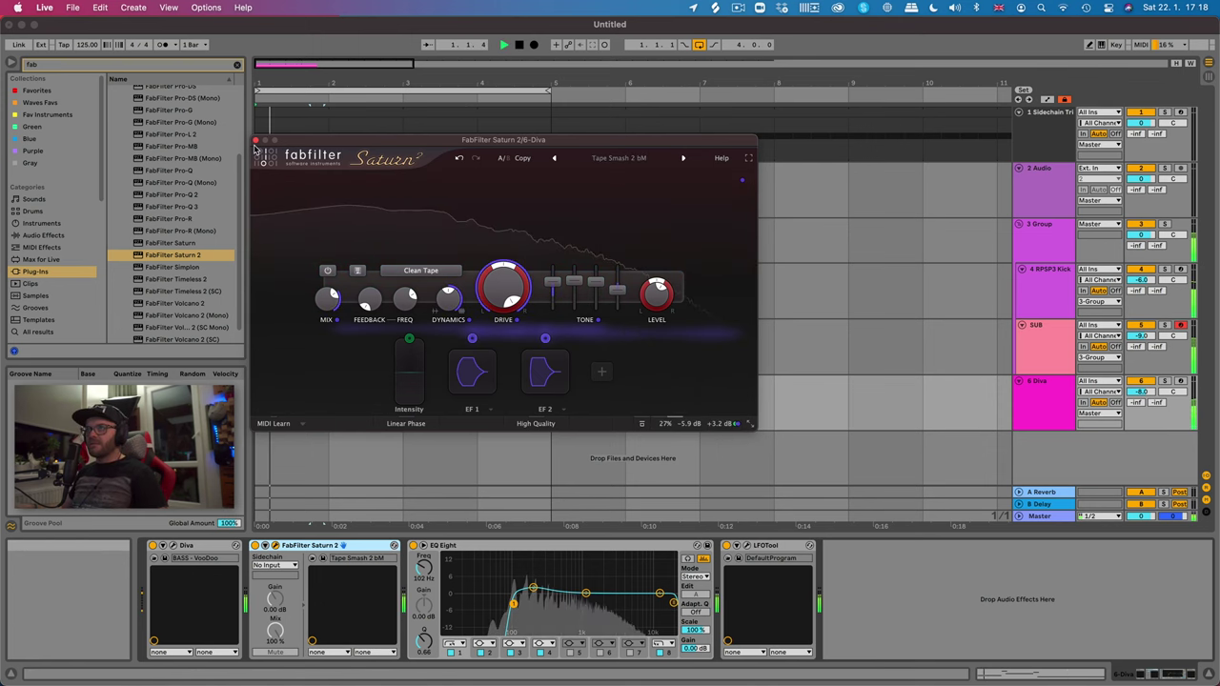
pyautogui.click(256, 140)
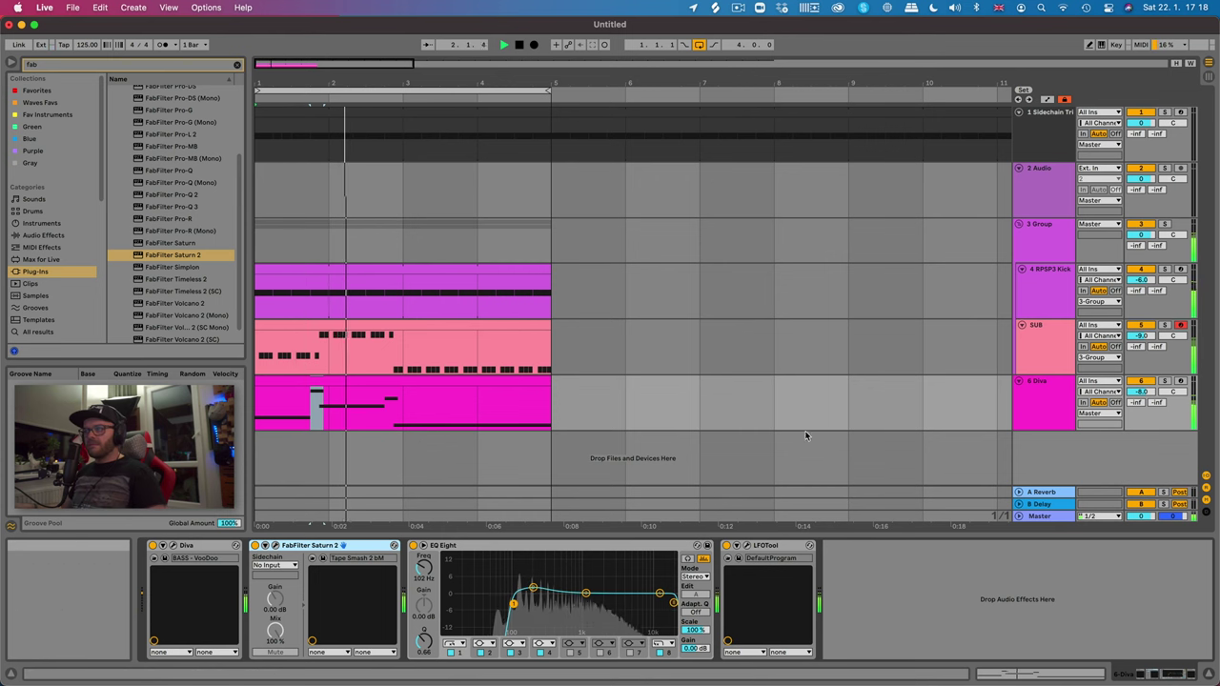
pyautogui.moveTo(1141, 392); pyautogui.dragTo(1141, 424)
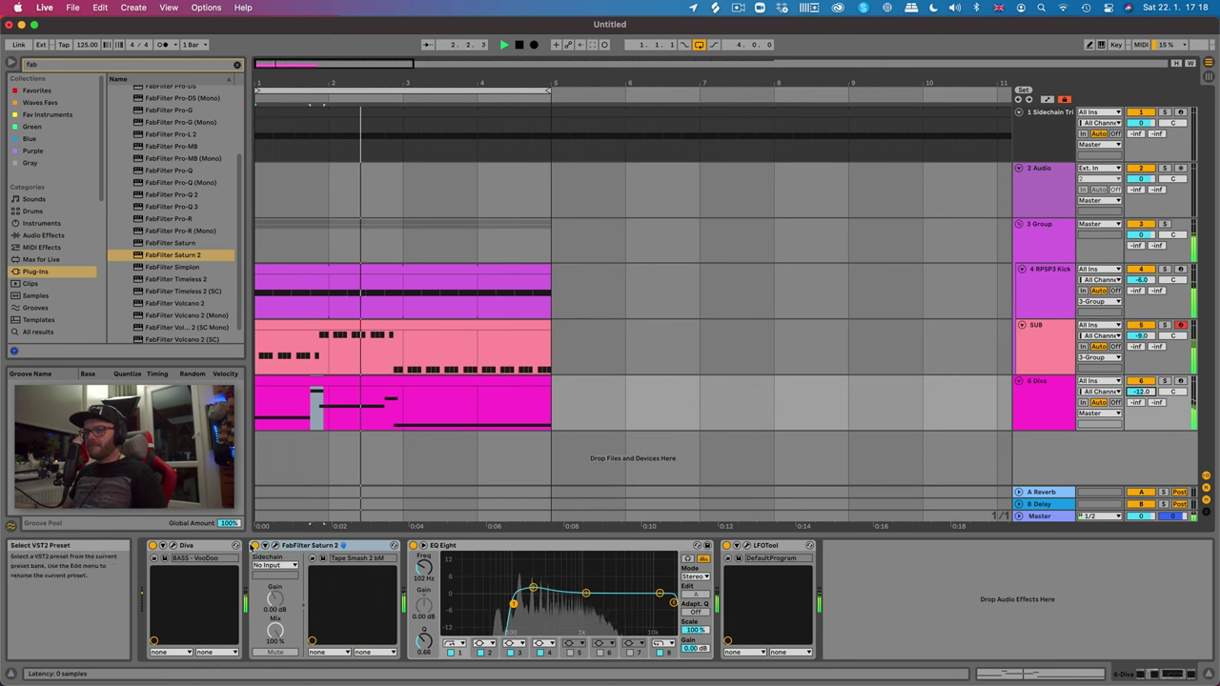
pyautogui.press('space')
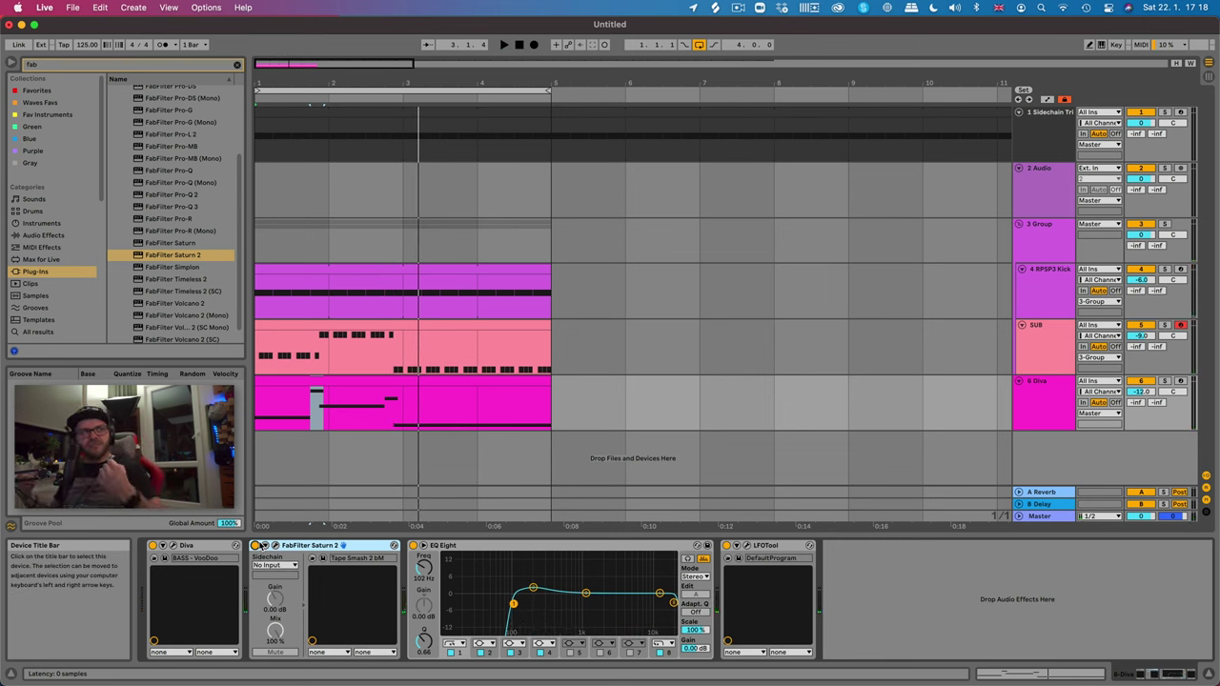
# - Open Diva, set the Plate2 reverb's Wet to 18.00 and raise its PreDelay while checking the loop
pyautogui.click(175, 546)
pyautogui.moveTo(956, 438)
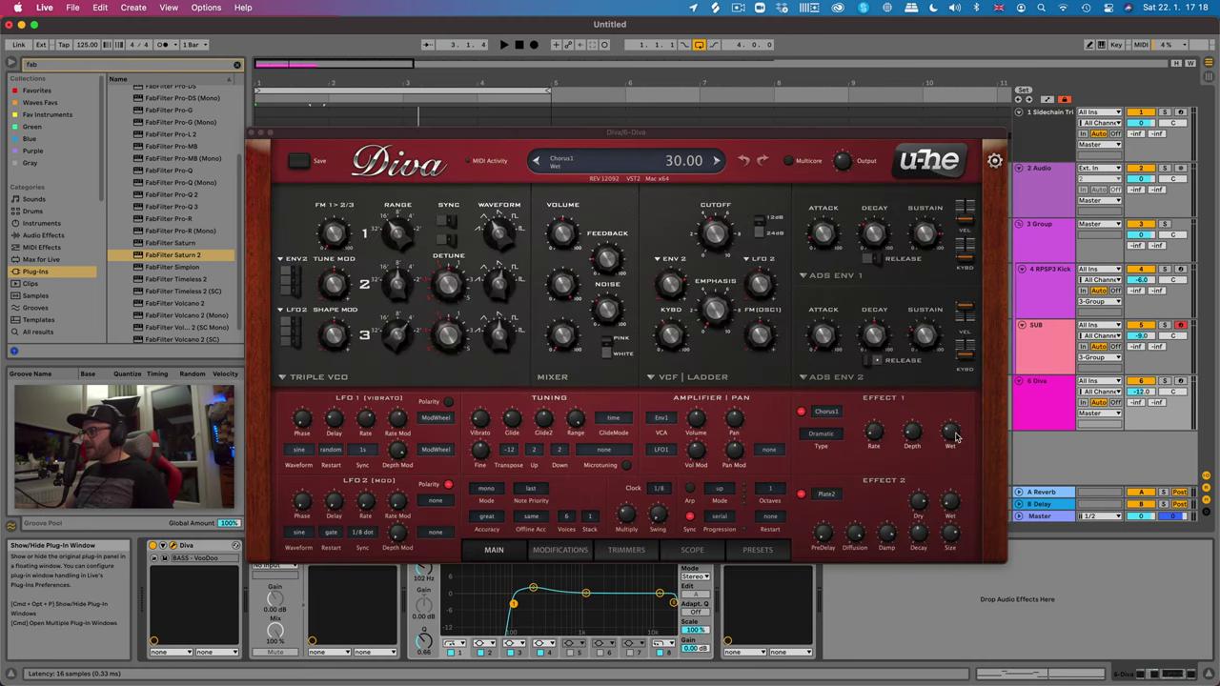
pyautogui.moveTo(953, 510); pyautogui.dragTo(955, 506)
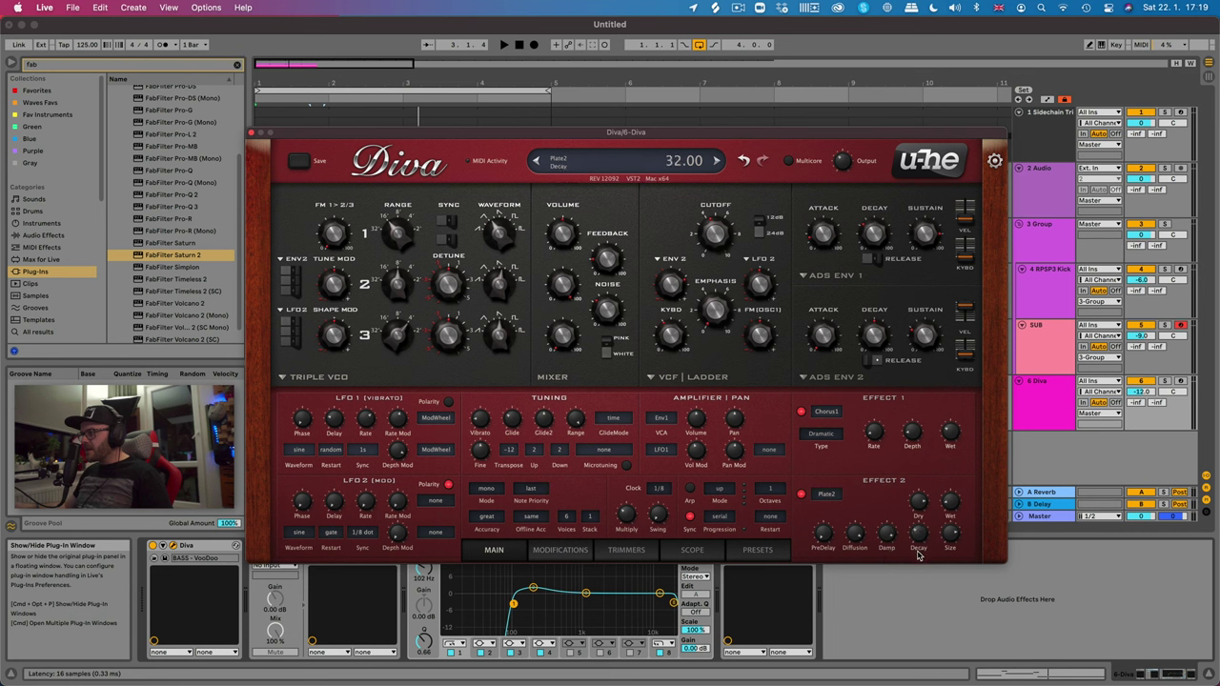
pyautogui.press('space')
pyautogui.moveTo(952, 512)
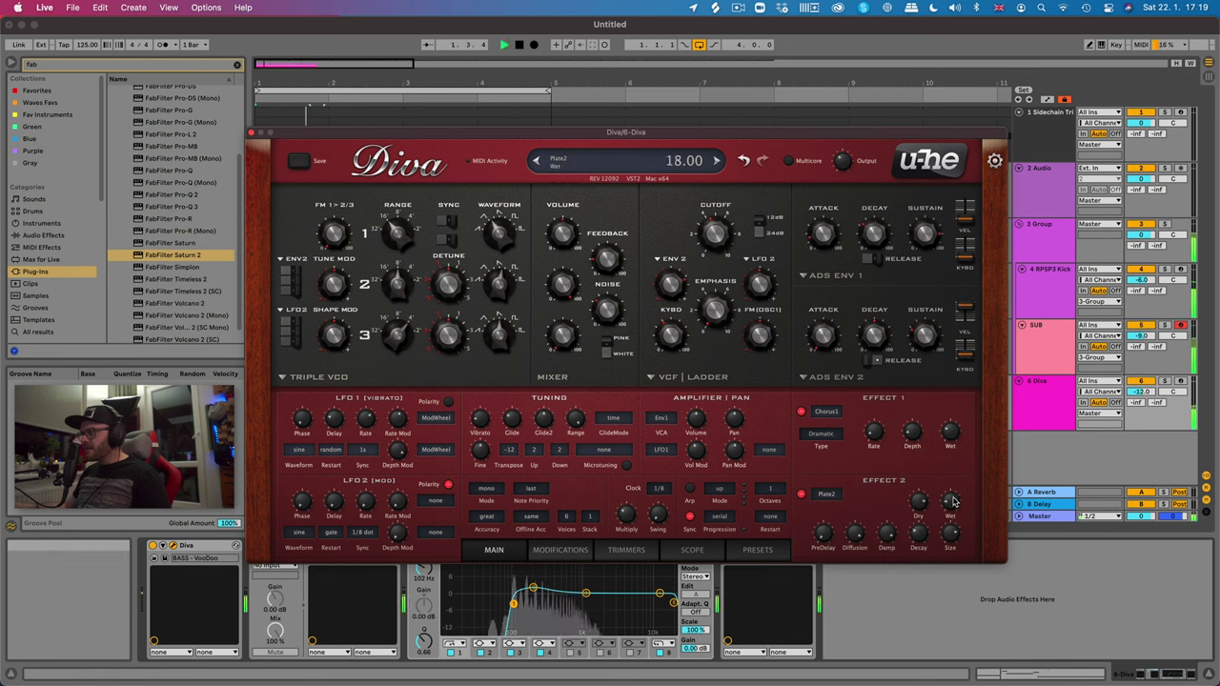
pyautogui.moveTo(952, 539)
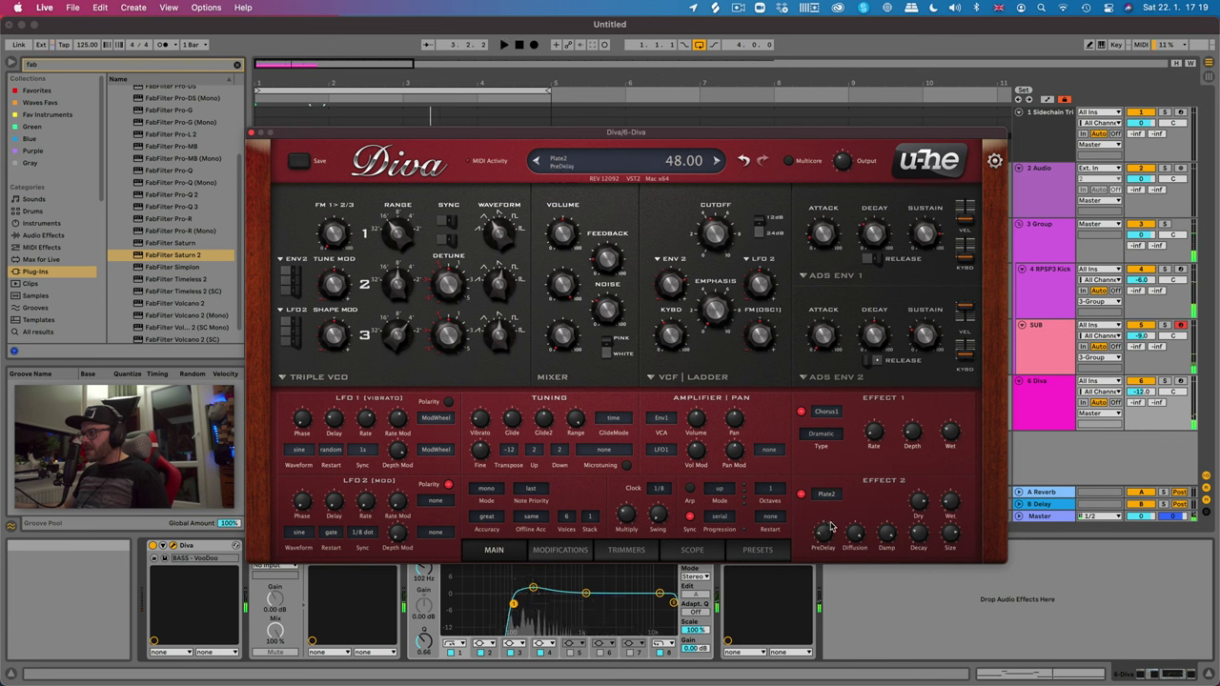
pyautogui.moveTo(831, 524); pyautogui.dragTo(832, 518)
# - Play the loop and switch Diva's Chorus1 effect off and back on to compare the sound
pyautogui.press('space')
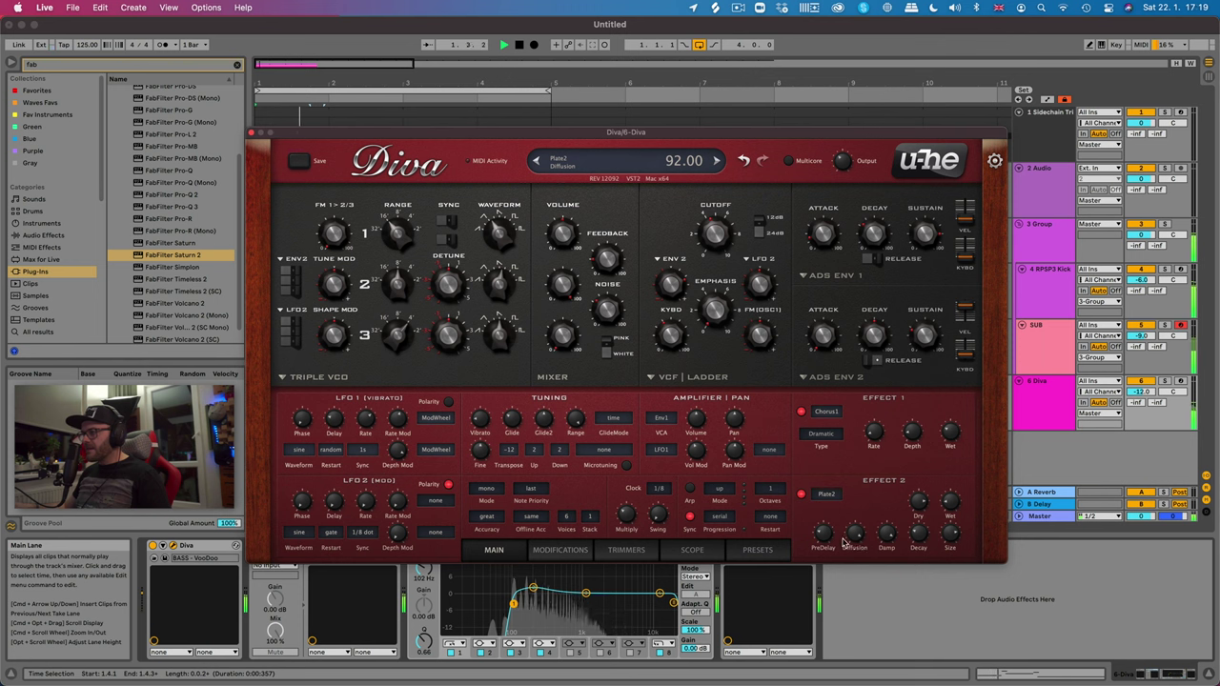
pyautogui.click(803, 413)
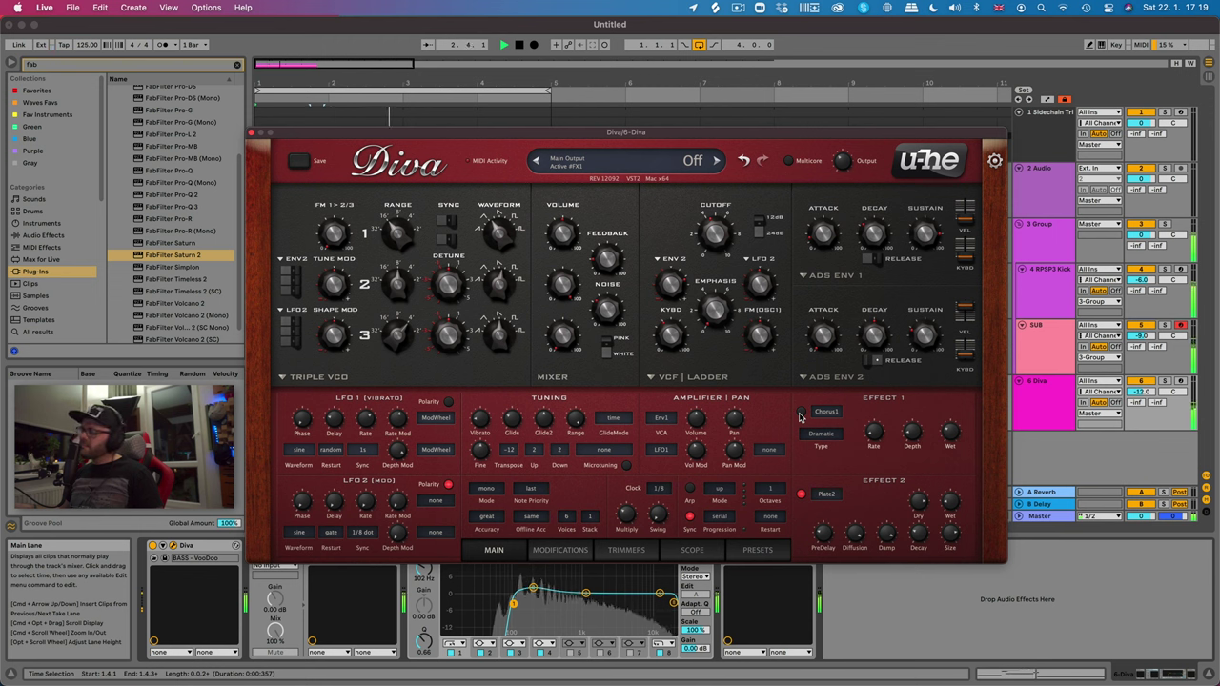
pyautogui.click(801, 413)
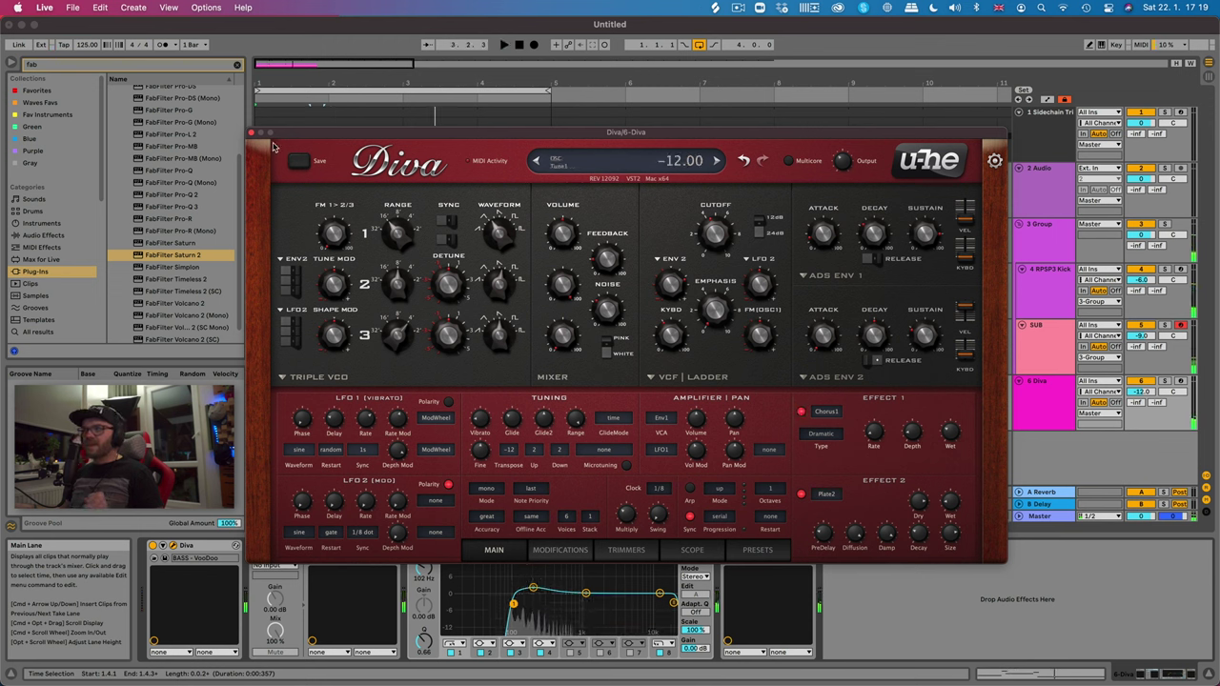